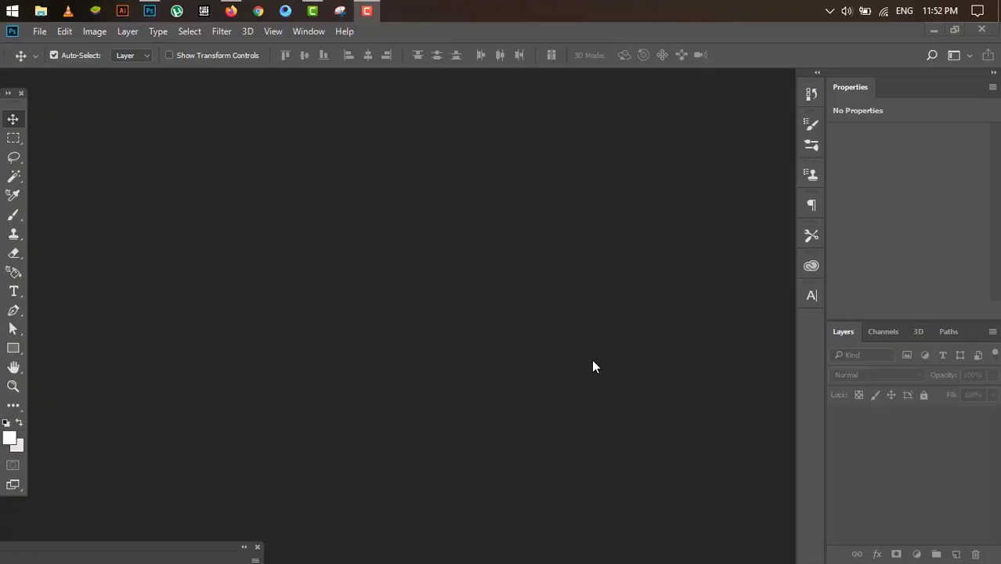
Open LFOXKQS.jpg from Robin Graphics (F:) > youtube cover photo as a Photoshop document.
click(41, 11)
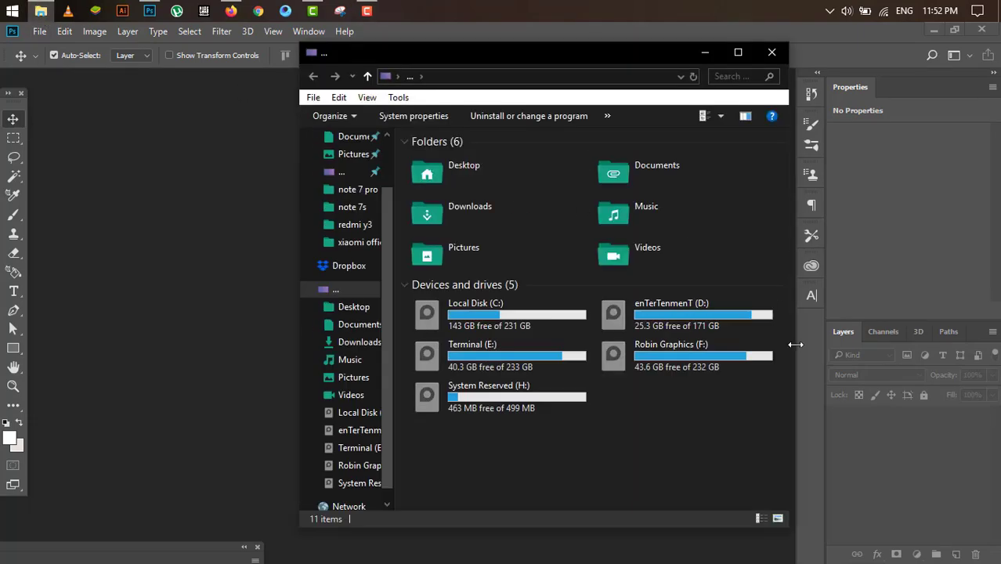
double_click(712, 352)
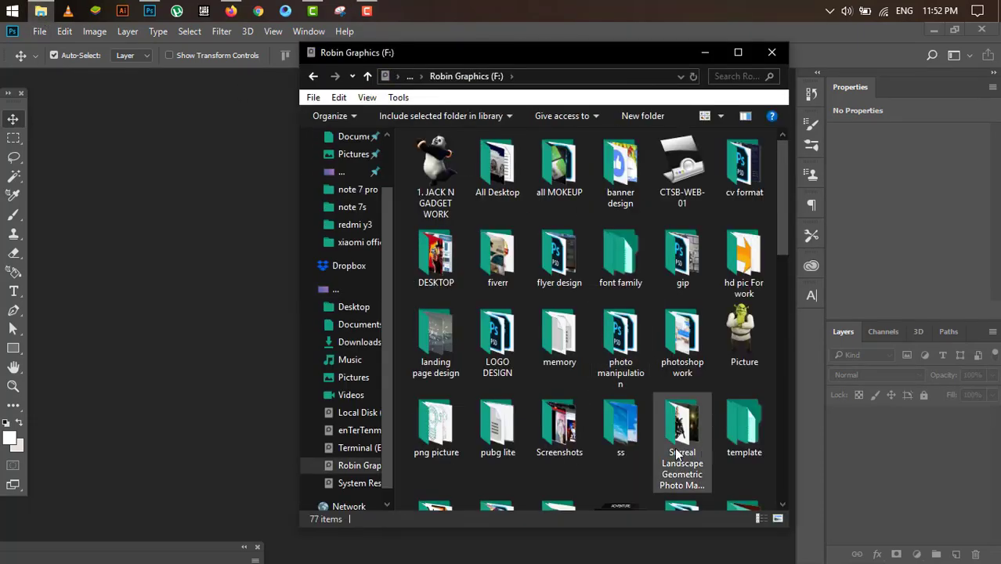
scroll(677, 454, down, 5)
scroll(690, 243, up, 3)
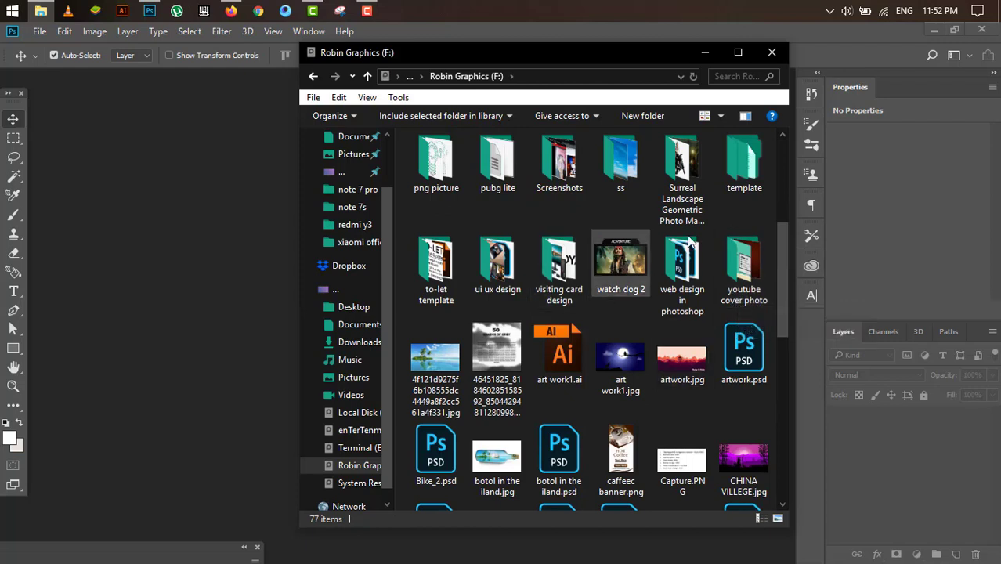
double_click(750, 263)
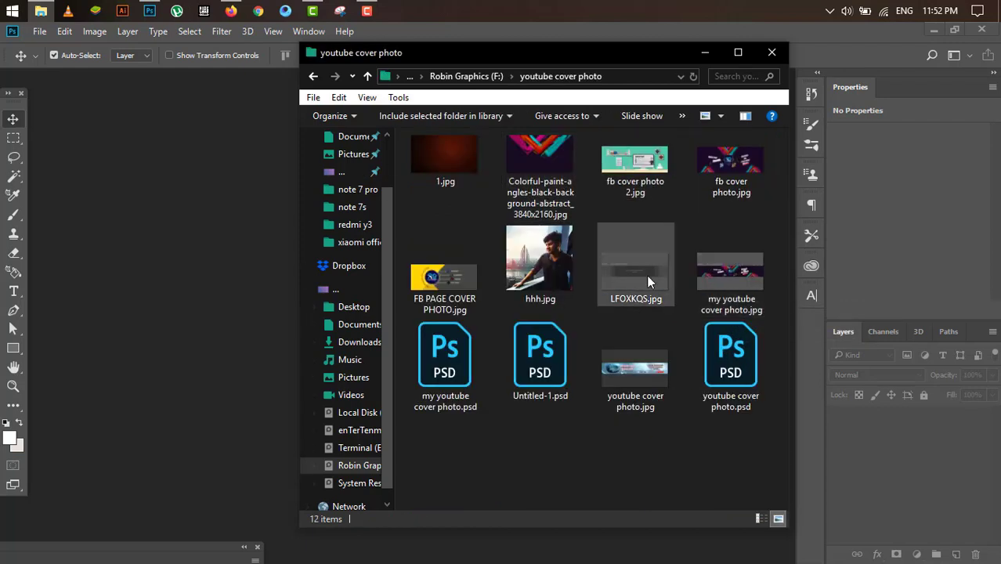
mouse_move(648, 282)
mouse_down()
mouse_move(191, 286)
mouse_move(203, 296)
mouse_up()
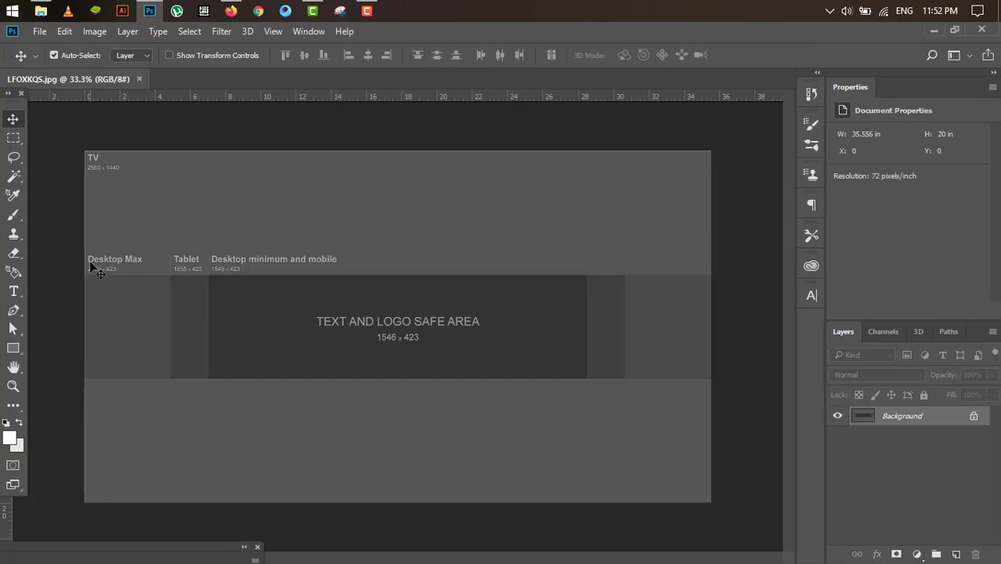
Add horizontal guides along the top and bottom of the 2560 x 423 band.
drag(203, 98, 228, 274)
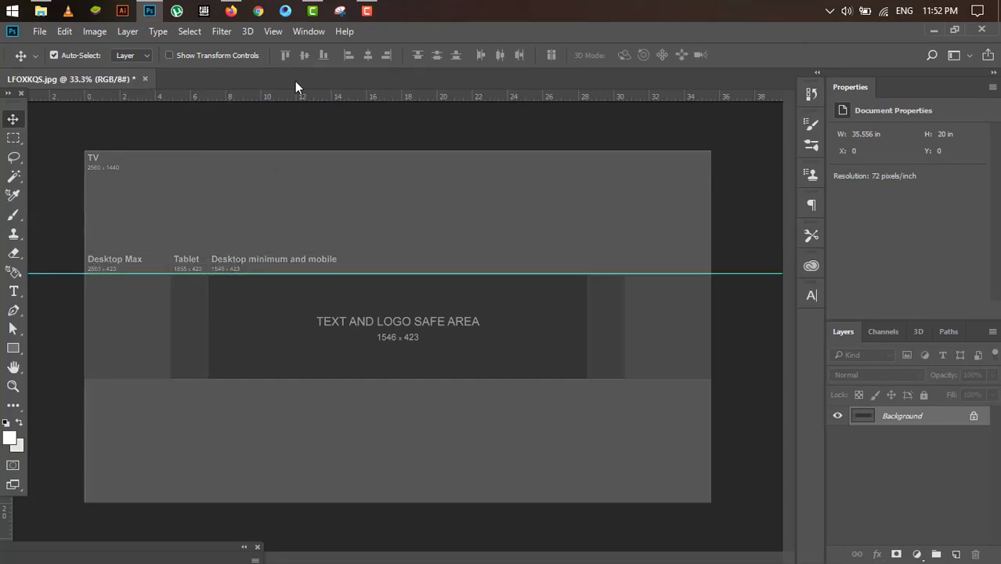
drag(294, 95, 304, 378)
drag(215, 381, 373, 437)
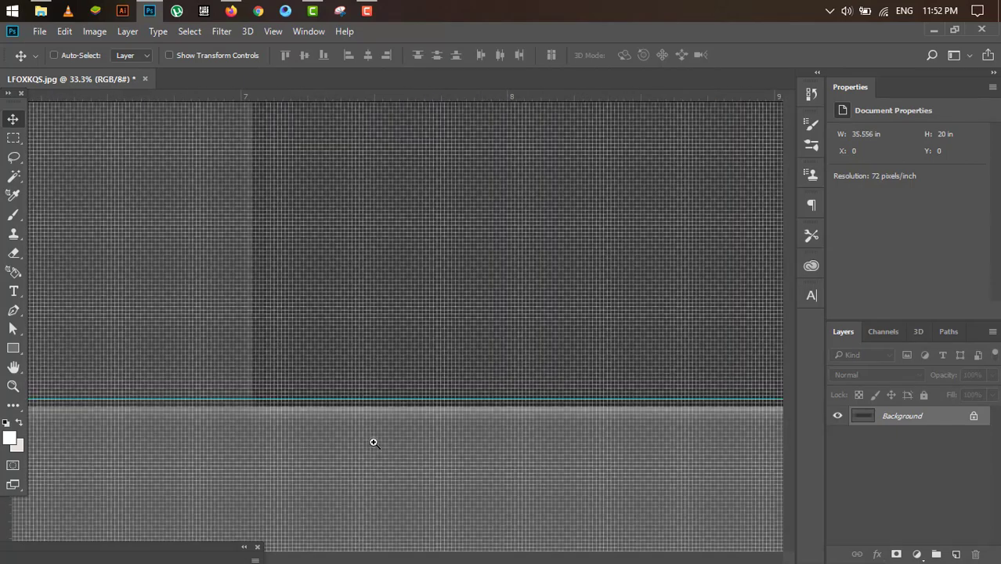
drag(328, 407, 326, 410)
Snap the horizontal guide exactly onto the band's top edge.
scroll(363, 368, up, 3)
scroll(362, 346, down, 3)
scroll(440, 458, down, 2)
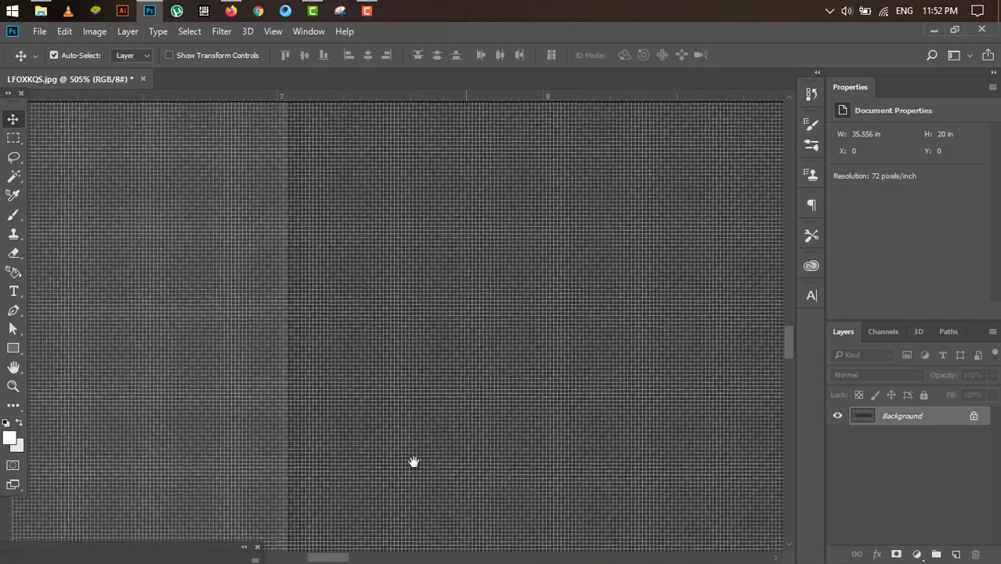
scroll(414, 463, down, 2)
scroll(393, 471, down, 2)
scroll(409, 441, up, 5)
scroll(425, 297, down, 3)
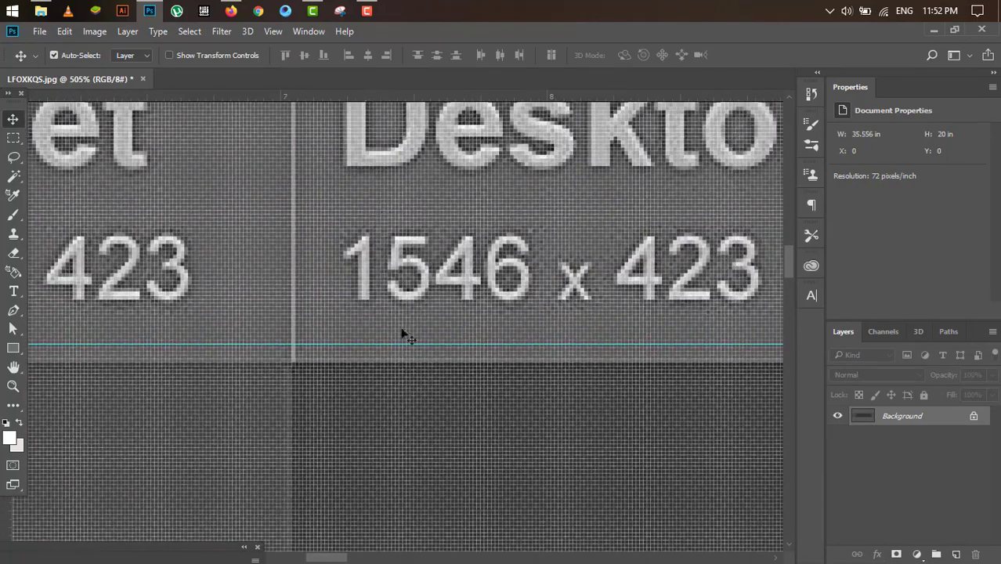
drag(407, 344, 404, 357)
Add a vertical guide at the image's left edge.
scroll(404, 365, down, 3)
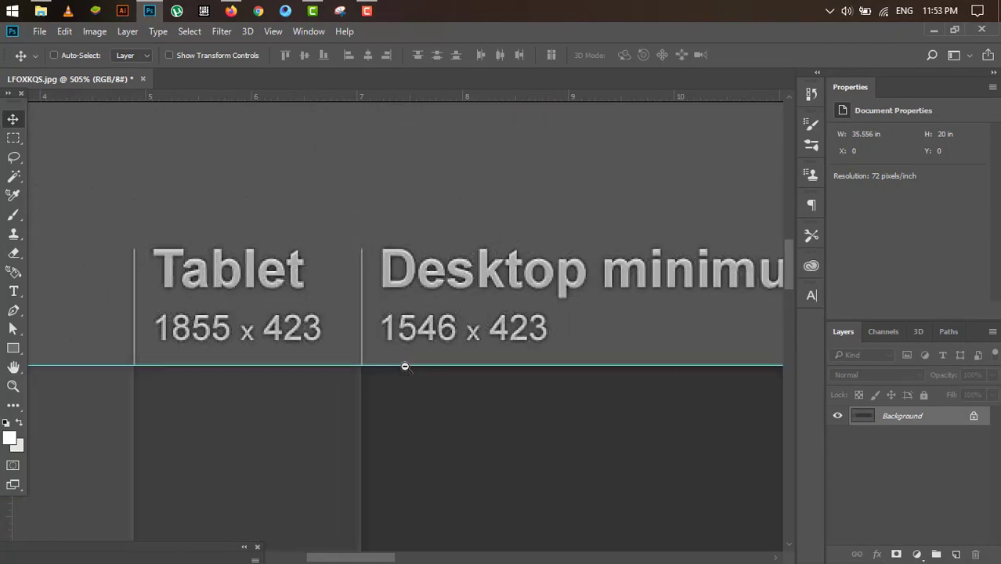
scroll(404, 366, down, 5)
scroll(424, 373, down, 3)
scroll(431, 352, down, 2)
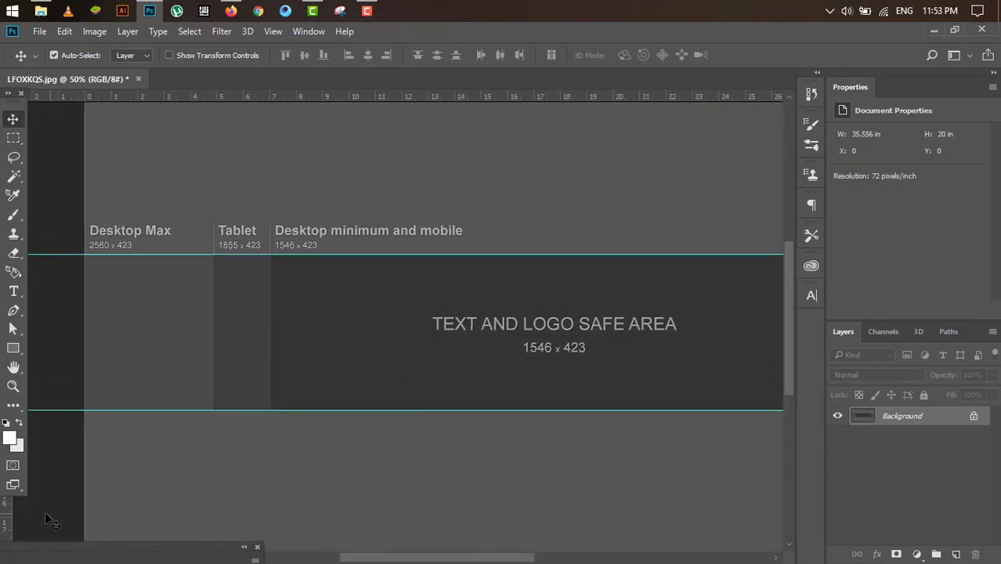
drag(10, 523, 83, 479)
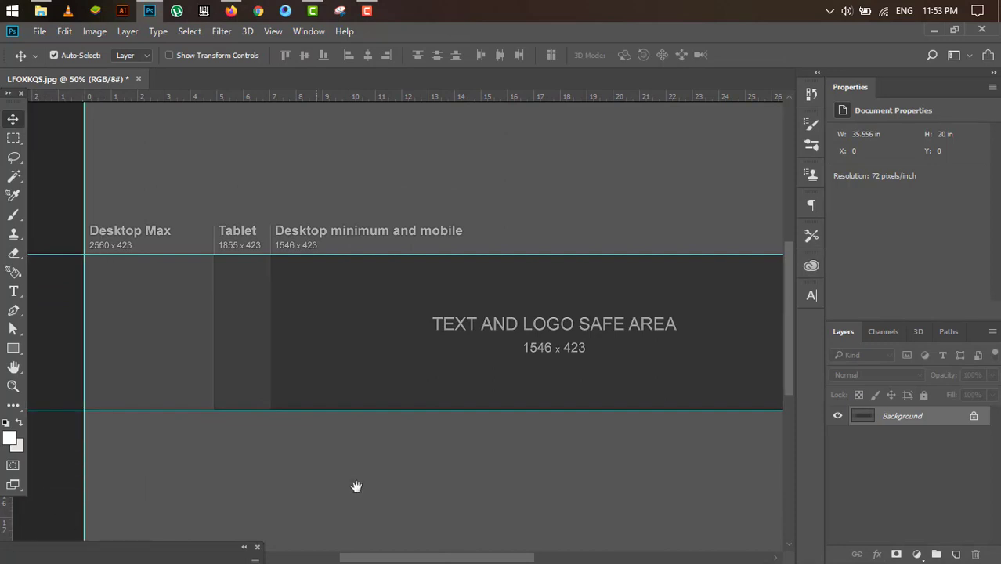
scroll(516, 446, right, 5)
scroll(516, 446, down, 1)
scroll(580, 435, down, 1)
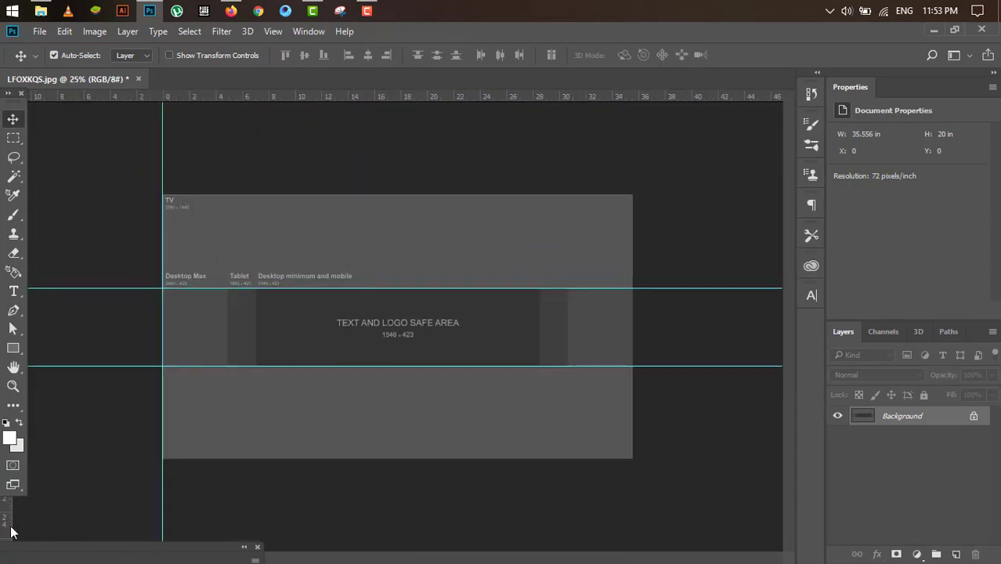
Add vertical guides at the right edge and both Tablet and Desktop minimum section edges.
drag(11, 533, 632, 470)
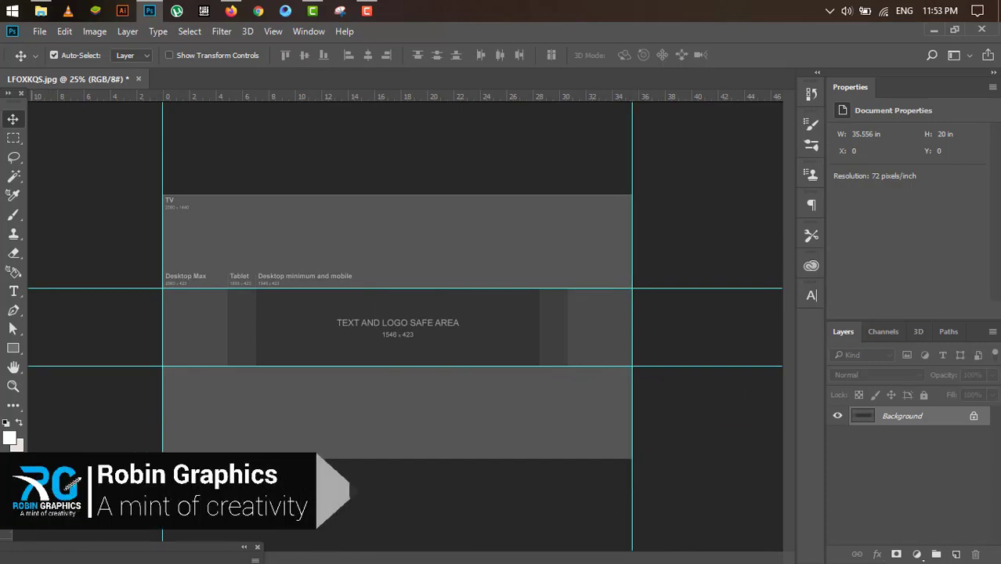
drag(10, 533, 228, 364)
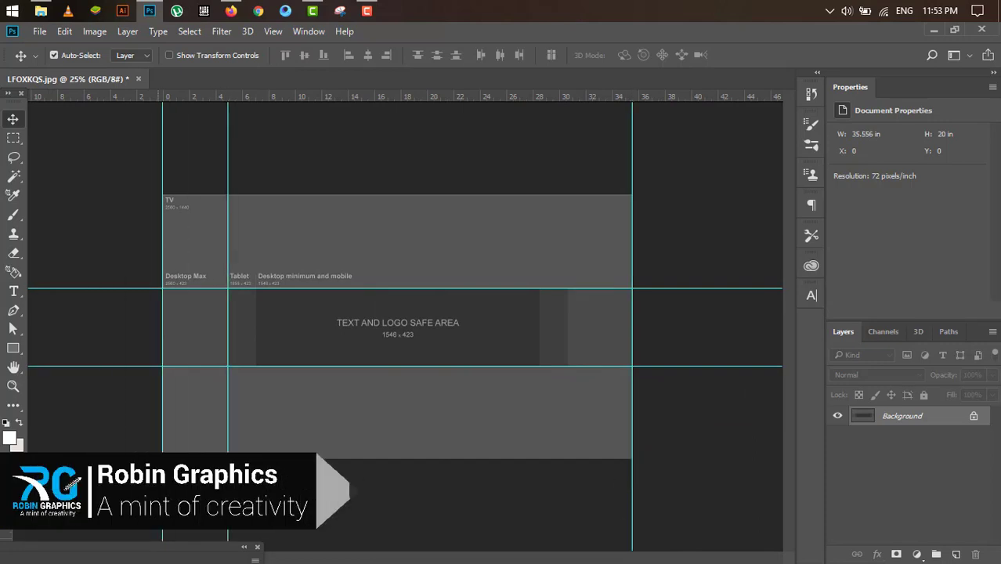
drag(9, 531, 568, 518)
drag(10, 533, 257, 533)
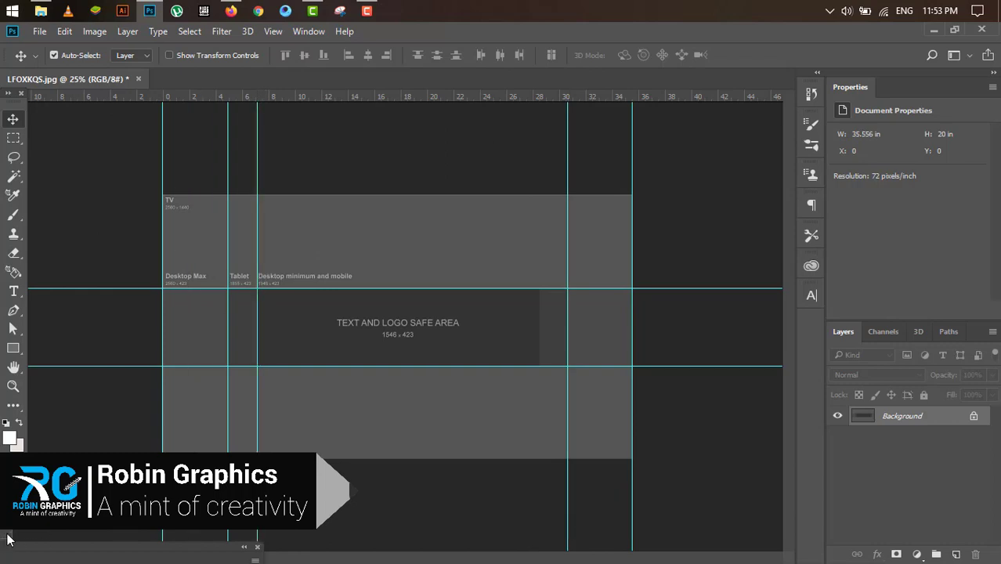
drag(9, 538, 539, 506)
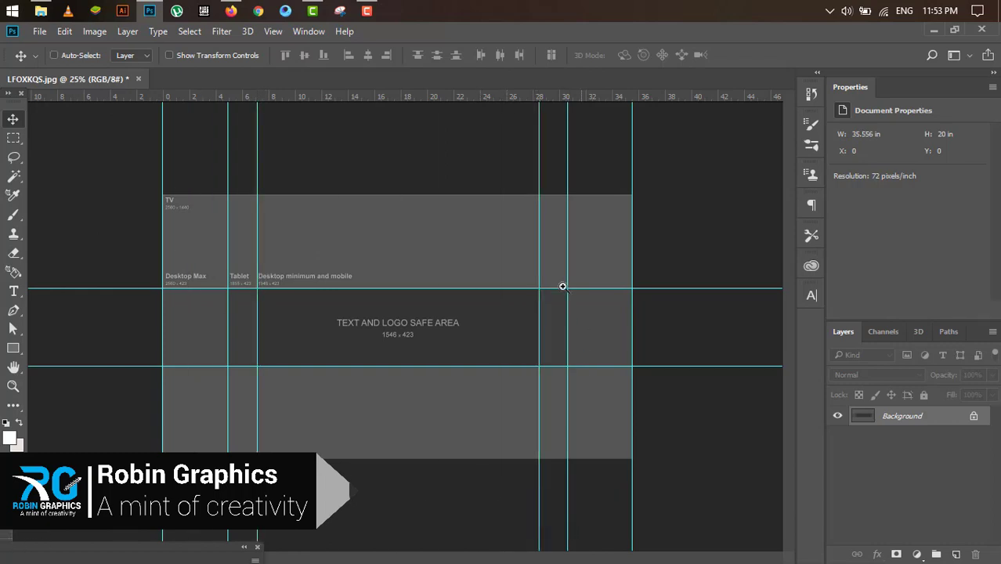
Fine-tune the right-side vertical guides onto their section edges.
drag(562, 287, 705, 395)
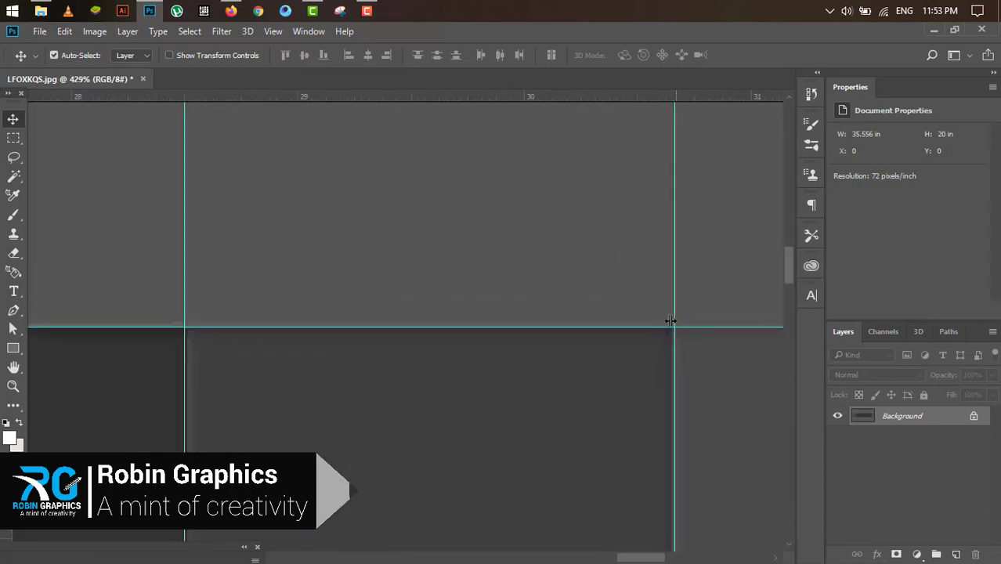
drag(670, 321, 673, 322)
drag(185, 291, 186, 292)
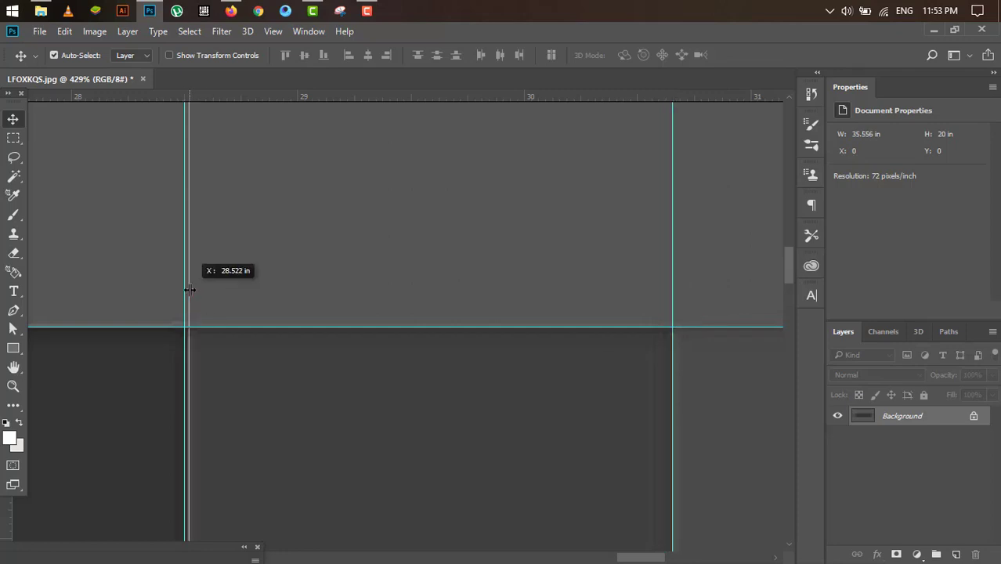
drag(626, 327, 680, 327)
scroll(681, 328, left, 5)
scroll(637, 364, left, 5)
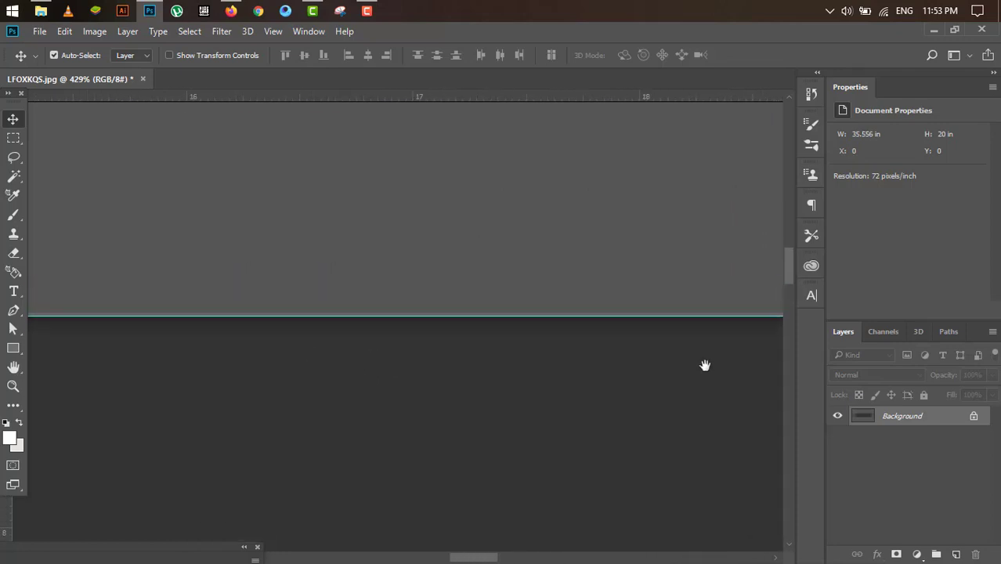
scroll(705, 365, left, 5)
scroll(666, 364, left, 5)
Align the remaining guides precisely with the Desktop minimum and Tablet section edges.
scroll(357, 363, down, 2)
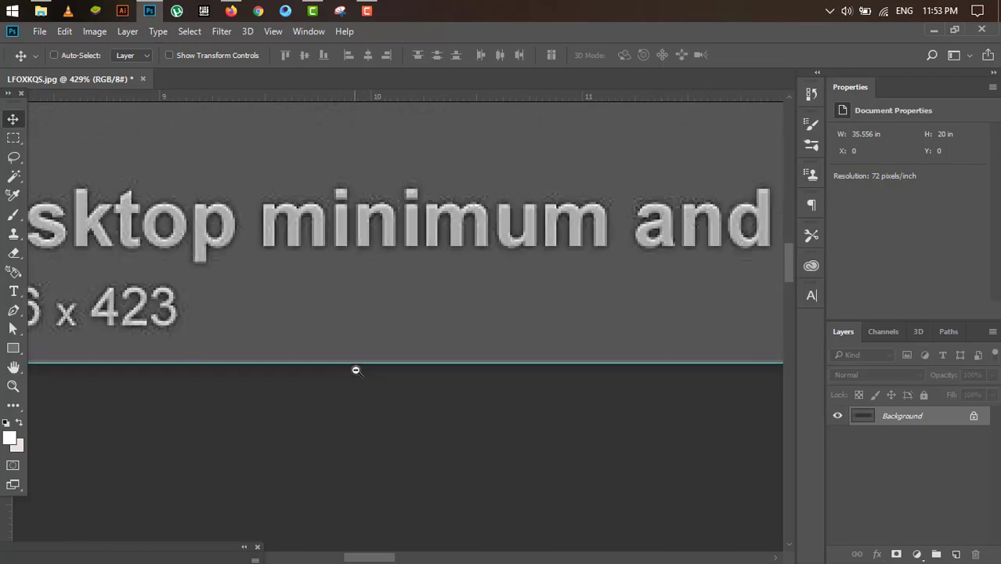
scroll(365, 365, down, 2)
scroll(365, 365, down, 2)
scroll(167, 371, up, 2)
scroll(244, 402, up, 2)
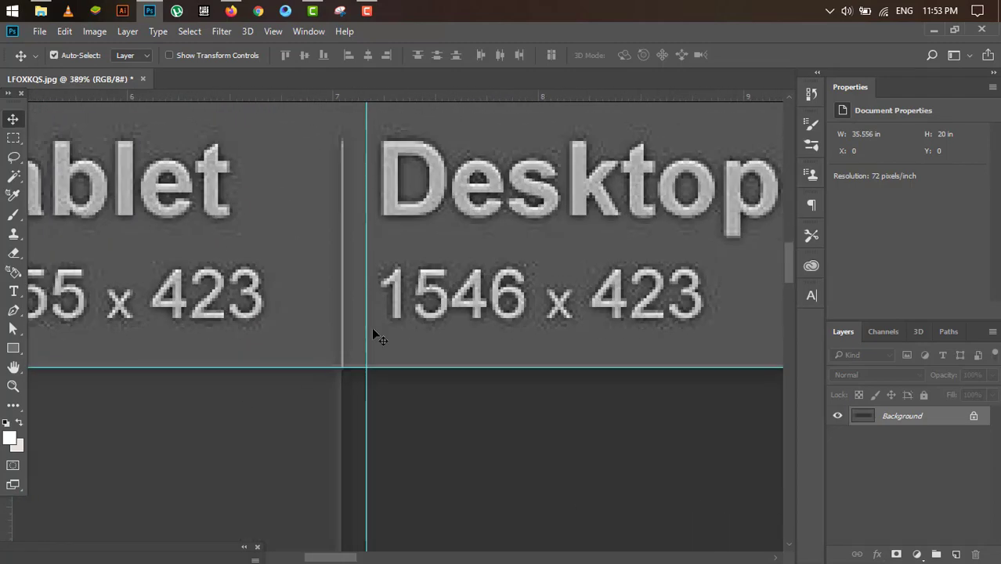
drag(365, 323, 345, 322)
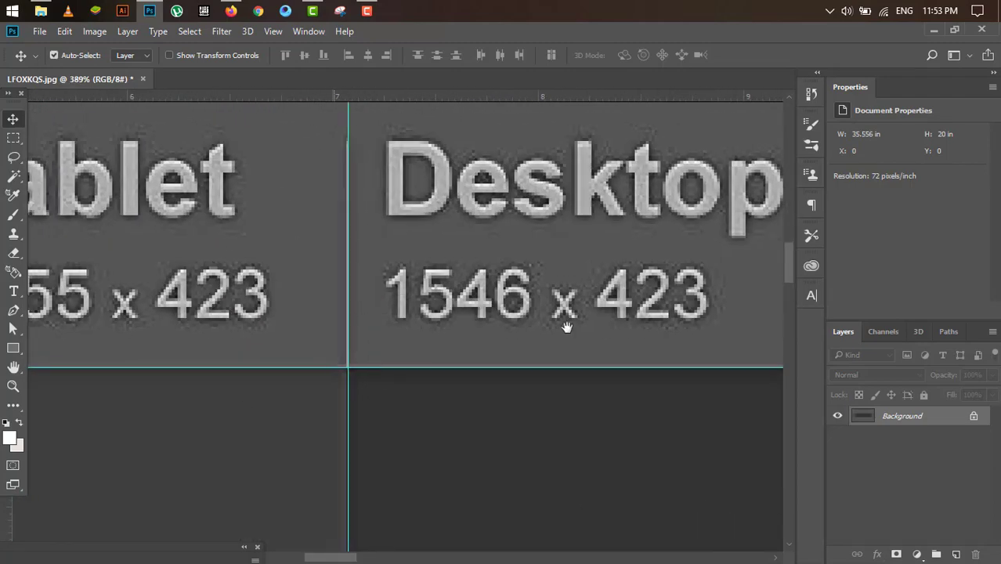
scroll(509, 329, left, 5)
scroll(470, 337, right, 1)
drag(513, 338, 504, 336)
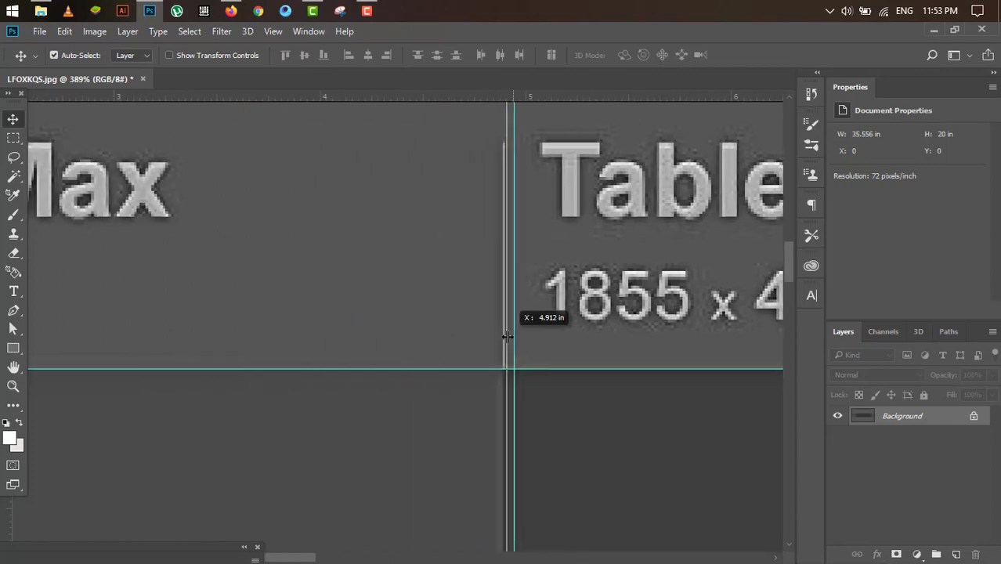
scroll(505, 336, down, 3)
scroll(505, 335, down, 7)
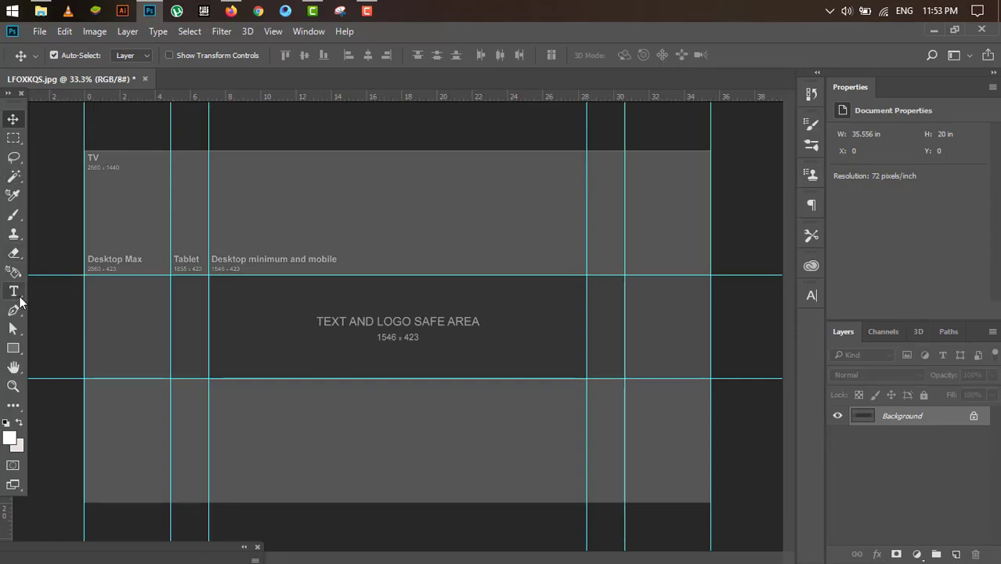
Draw a rectangle and snap it to the banner band's top-left corner.
click(13, 348)
drag(151, 296, 321, 357)
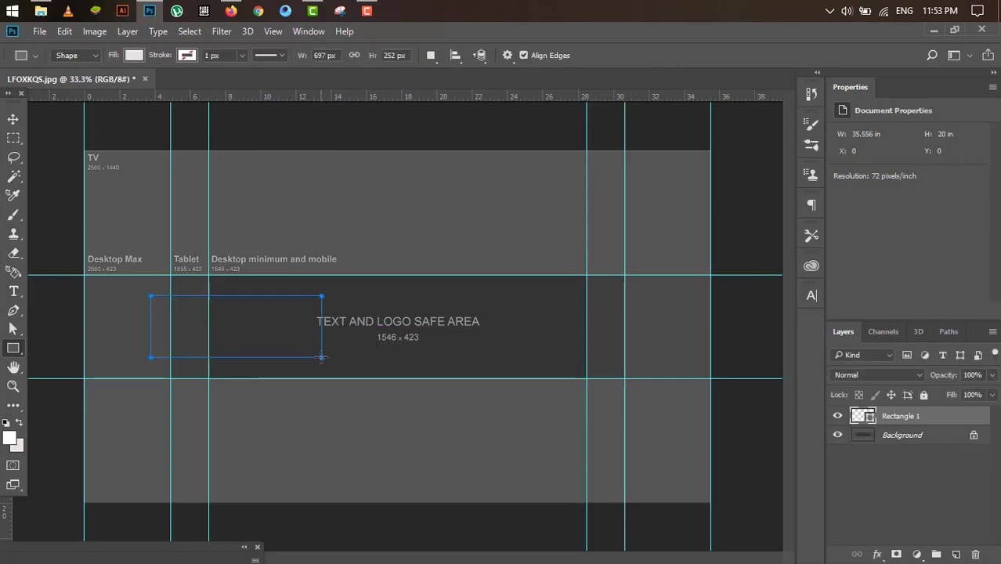
click(569, 235)
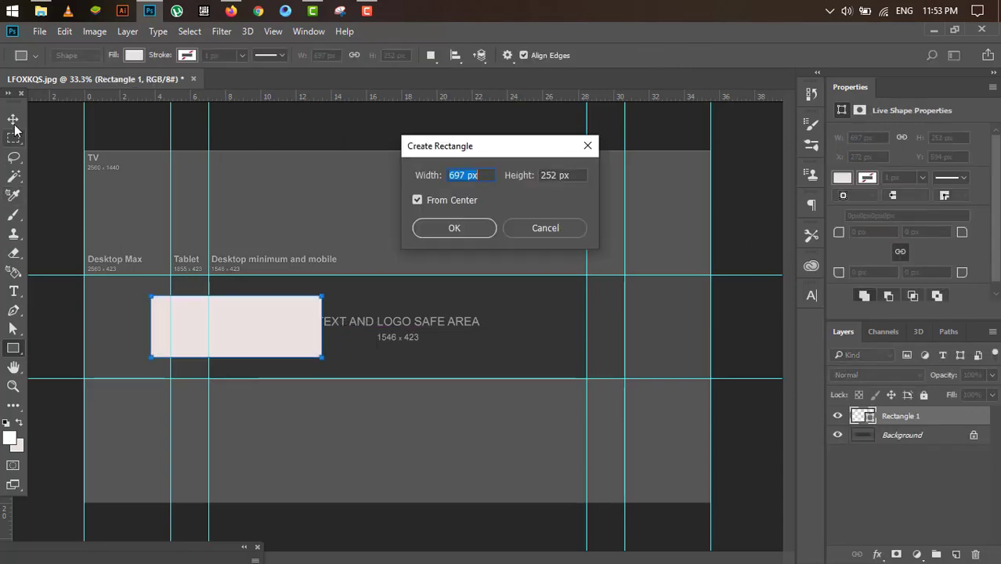
click(535, 227)
key(v)
drag(238, 321, 171, 300)
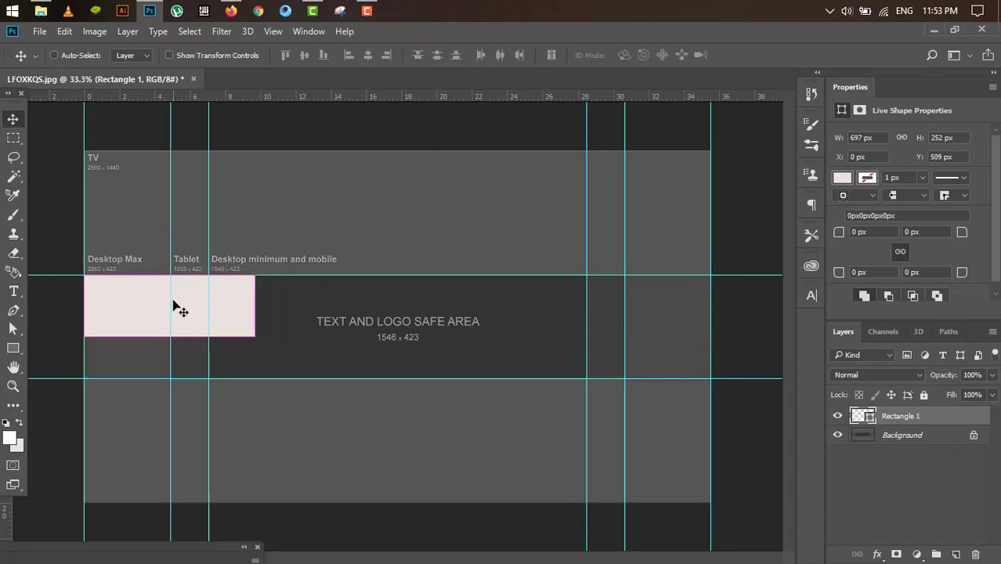
Stretch the rectangle to fill the 2560 × 423 px band and place 1.jpg above it.
key(ctrl+t)
drag(432, 372, 711, 378)
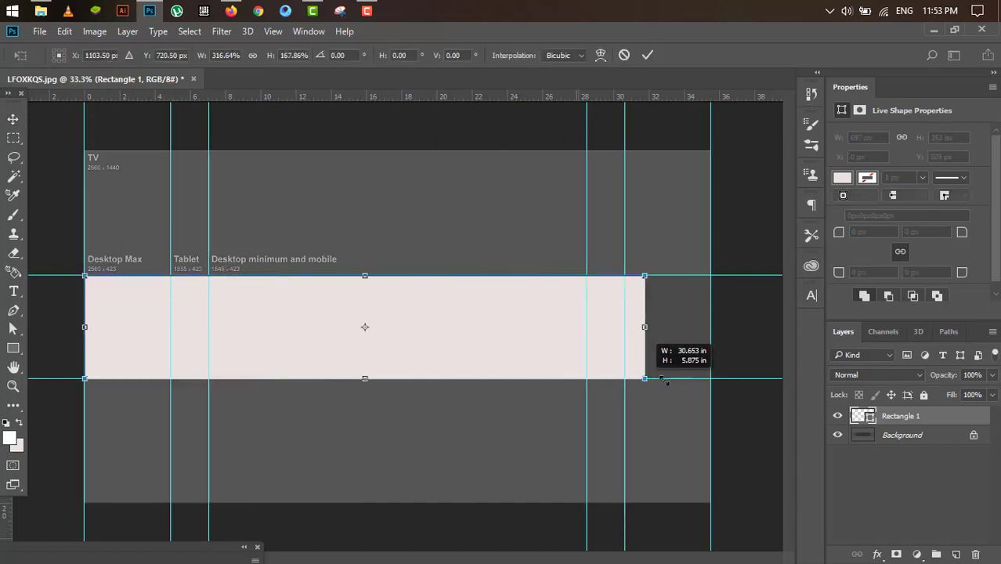
click(647, 56)
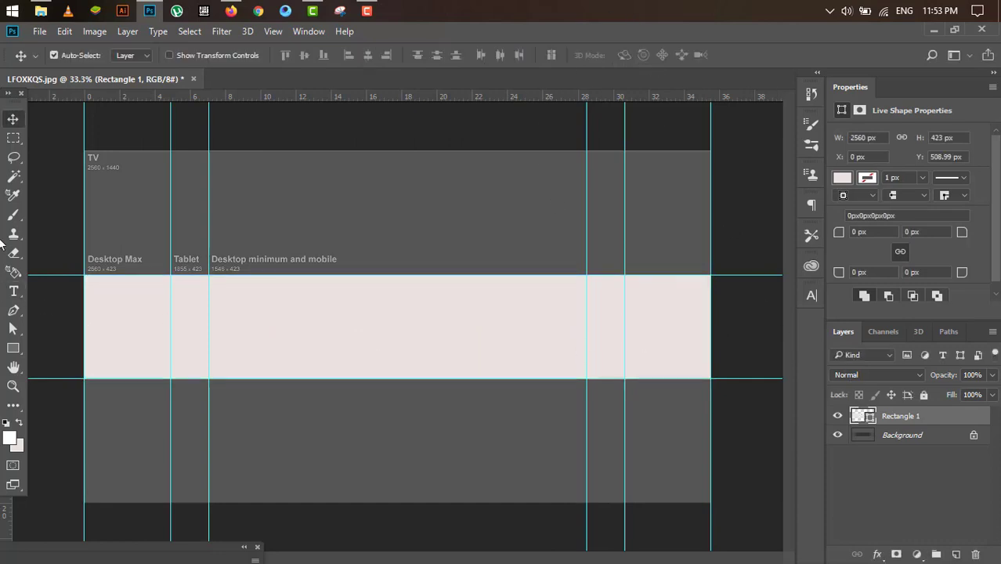
click(41, 10)
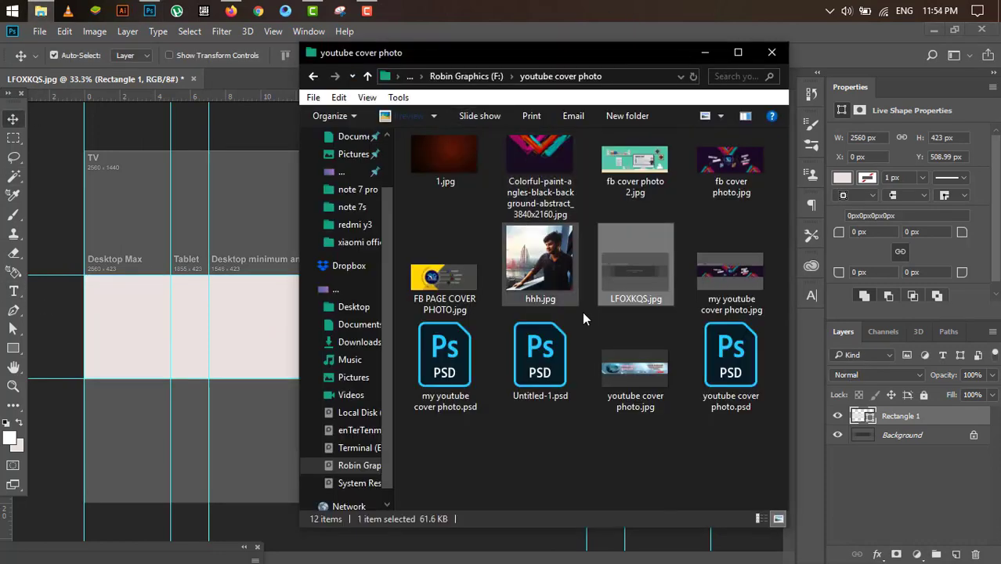
mouse_move(442, 168)
mouse_down()
mouse_move(231, 337)
mouse_move(419, 354)
mouse_up()
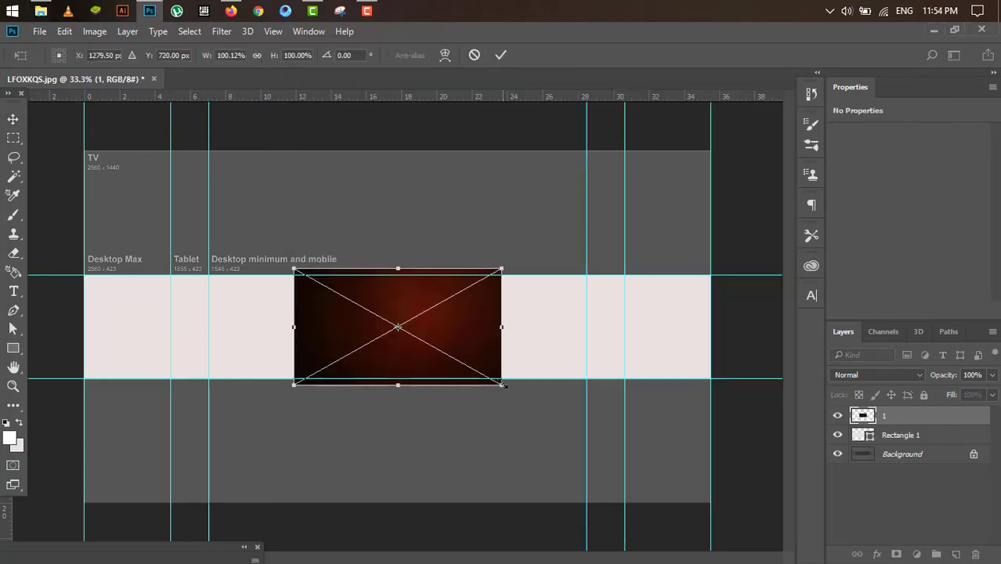
Scale 1.jpg over the canvas and clip it to Rectangle 1 so dark red fills only the band.
mouse_move(504, 384)
mouse_down()
mouse_move(754, 452)
mouse_move(744, 441)
mouse_up()
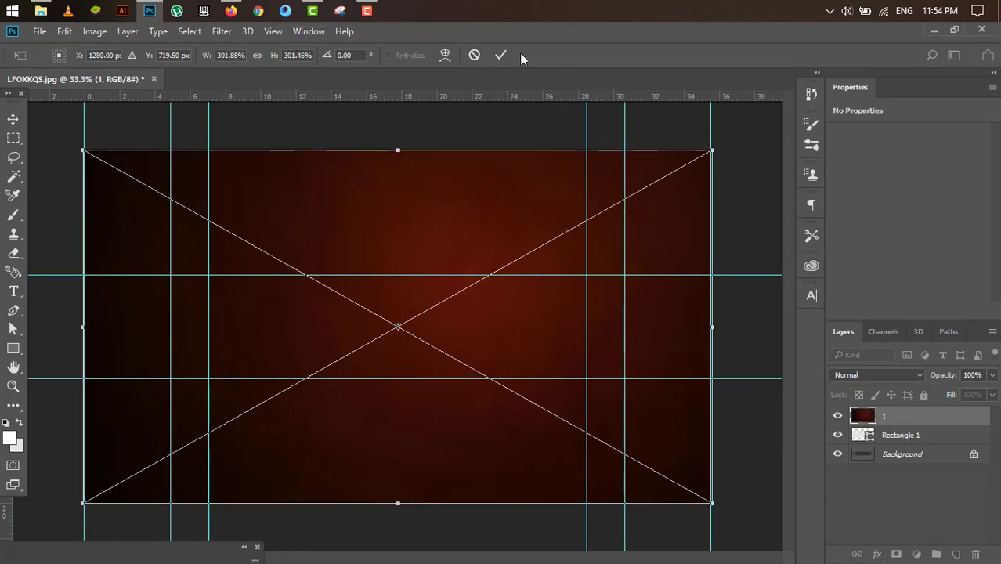
click(500, 56)
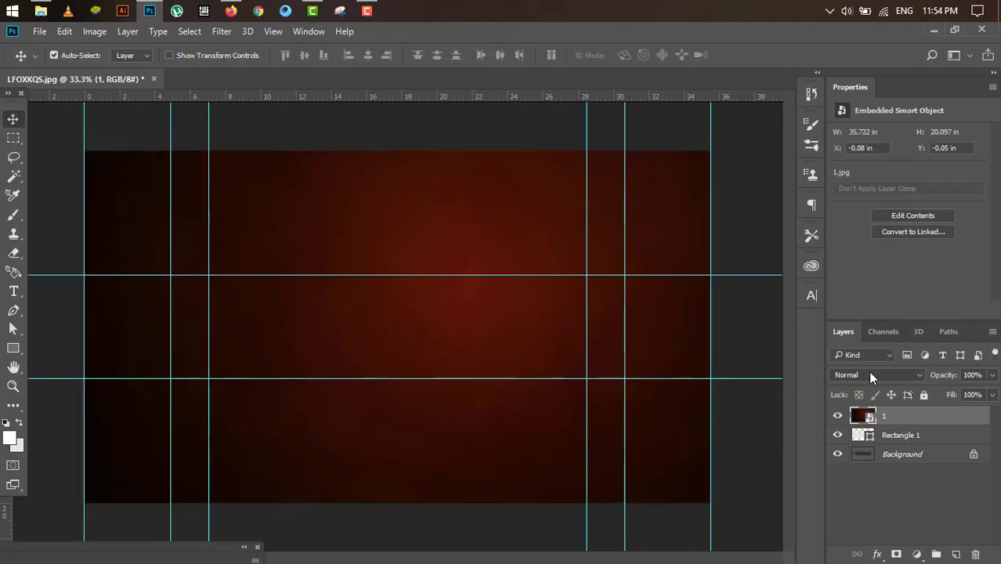
right_click(913, 421)
click(644, 413)
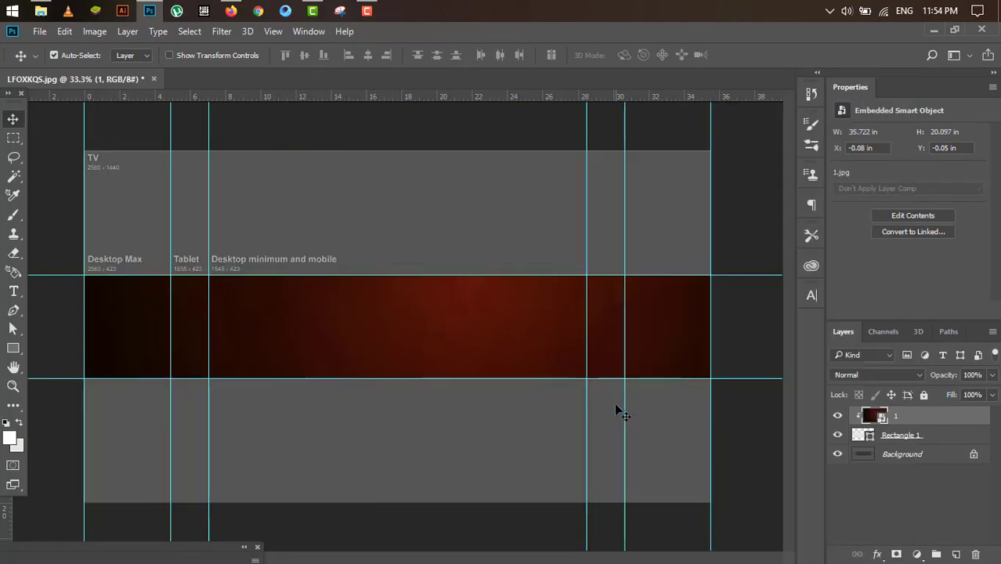
drag(403, 314, 404, 320)
Draw a circle on the left of the red banner with the Ellipse tool.
click(20, 350)
click(63, 376)
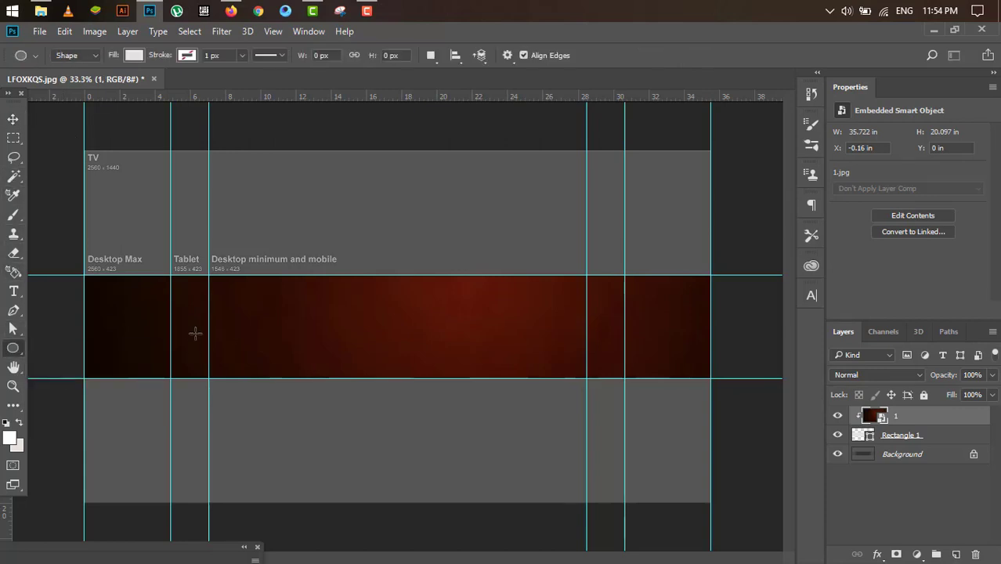
click(242, 338)
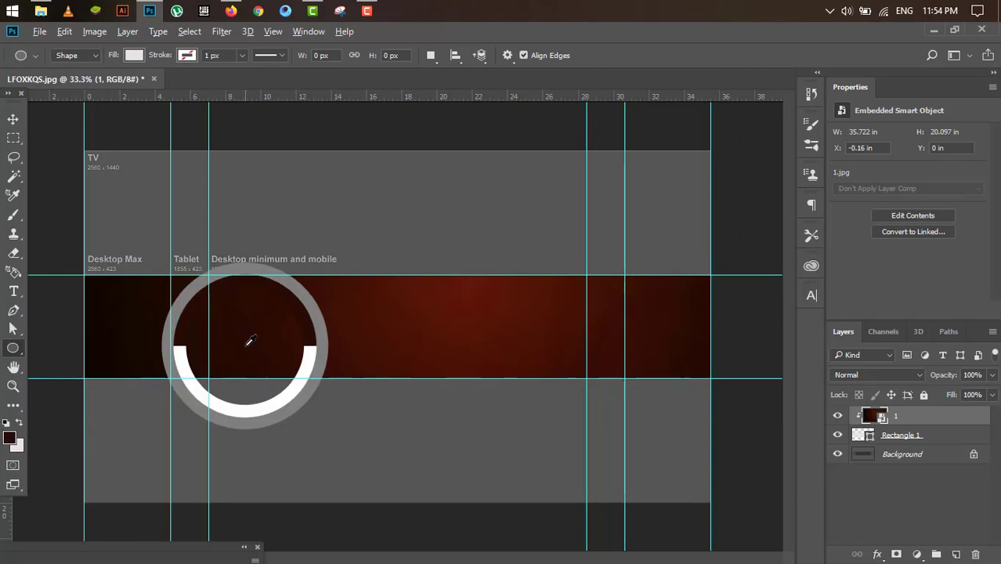
click(899, 453)
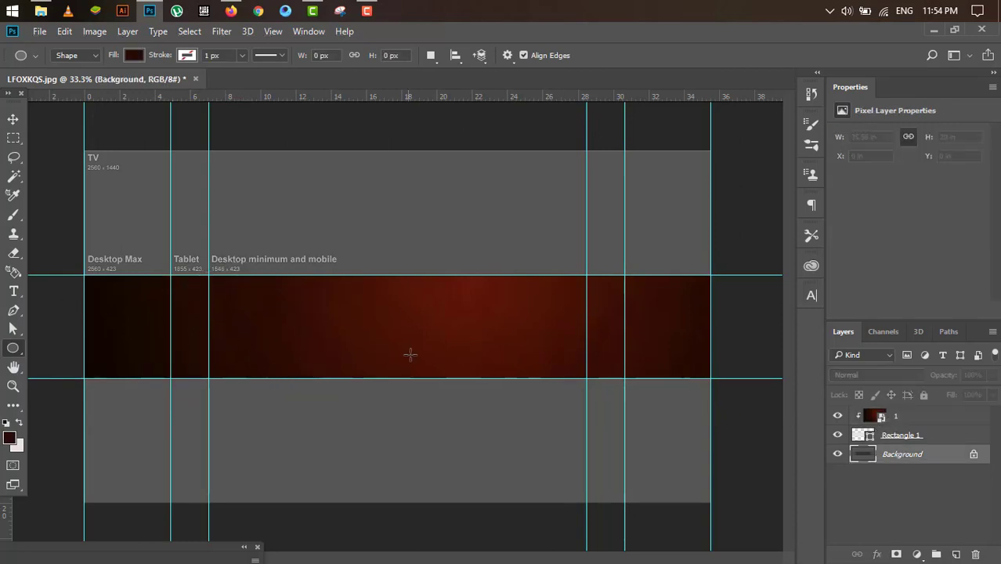
alt+click(290, 336)
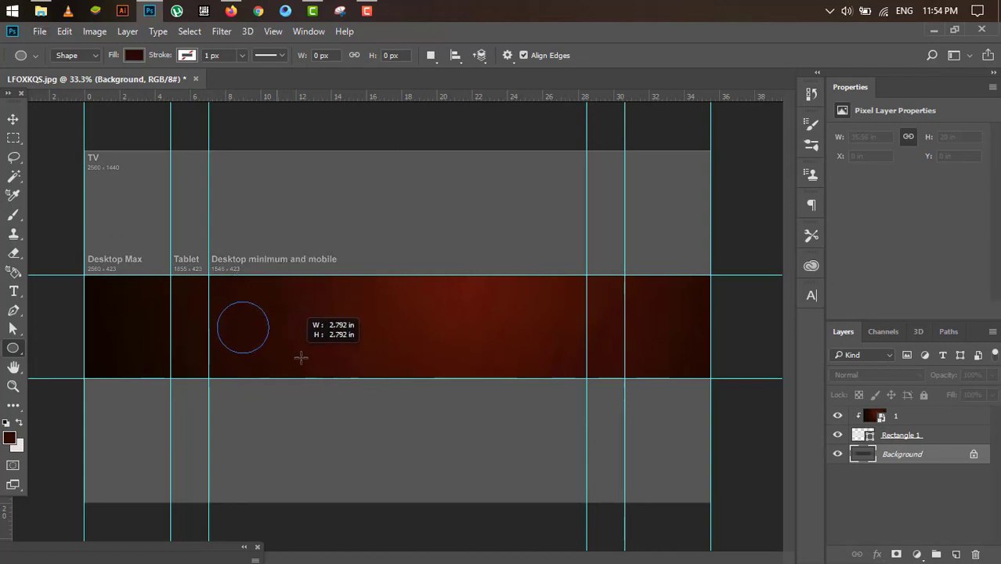
drag(218, 300, 312, 367)
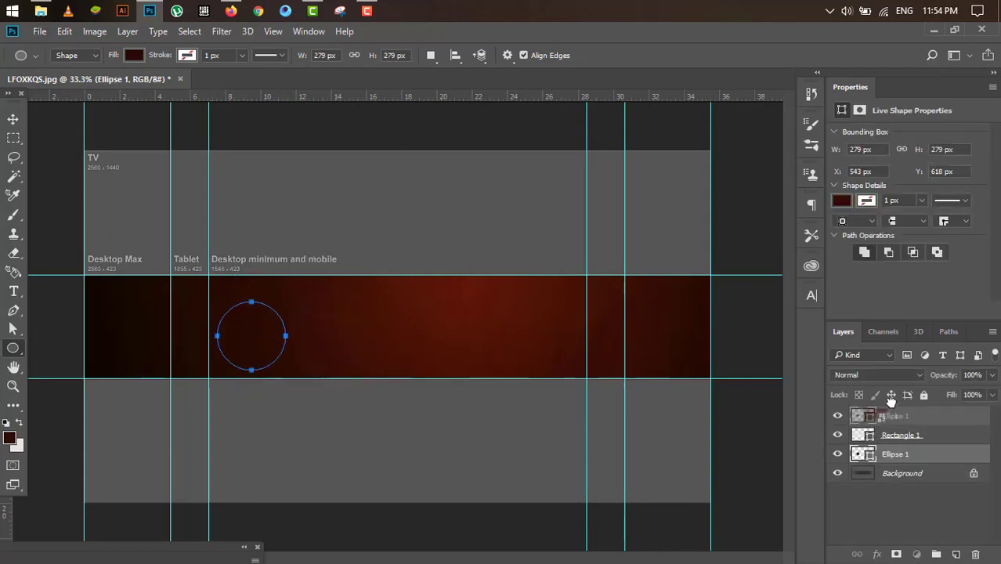
Move Ellipse 1 to the top of the layer stack and fill it light pink.
drag(899, 456, 893, 418)
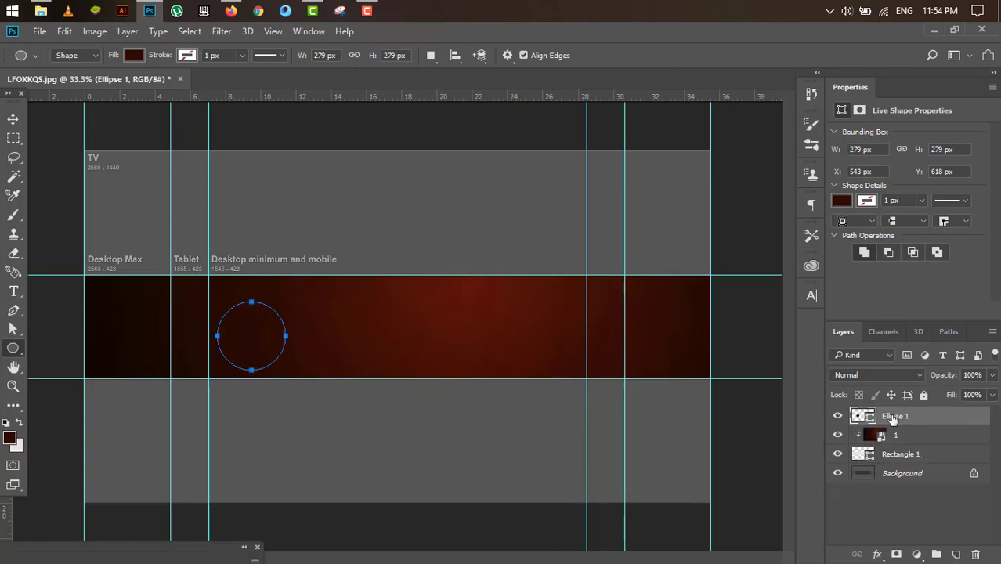
click(842, 201)
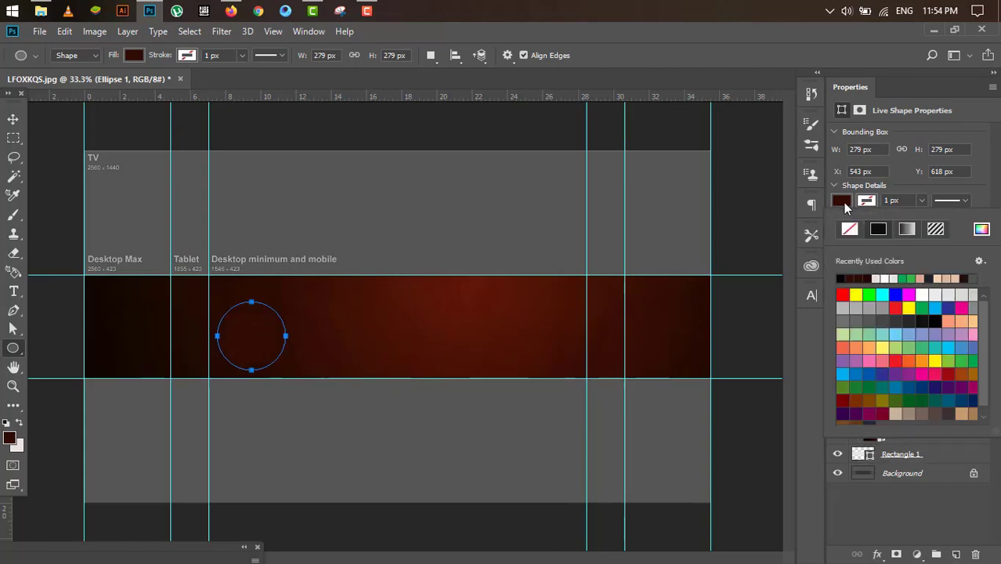
click(881, 276)
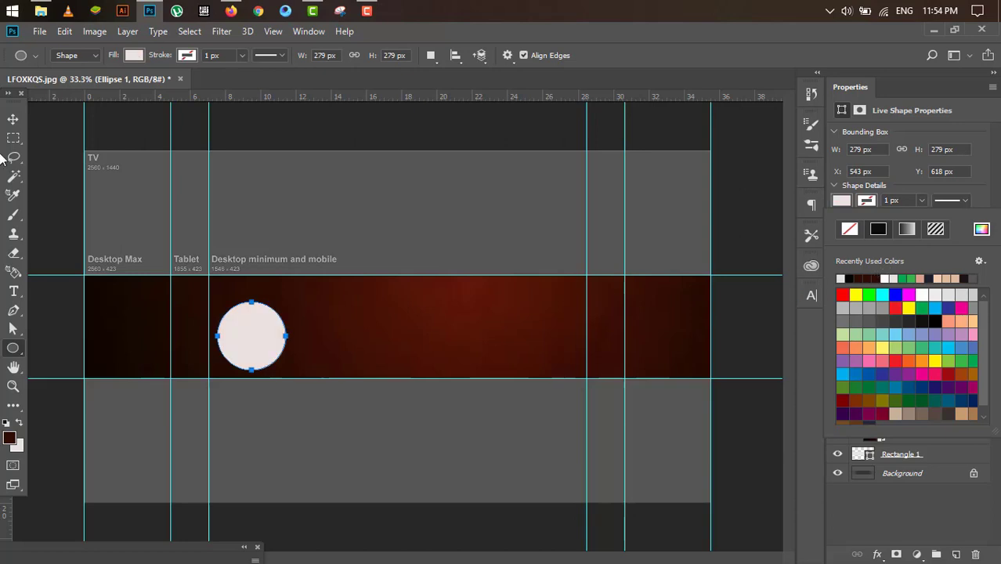
Position the 279 × 279 px circle on the Desktop minimum and mobile edge.
key(v)
drag(268, 335, 255, 324)
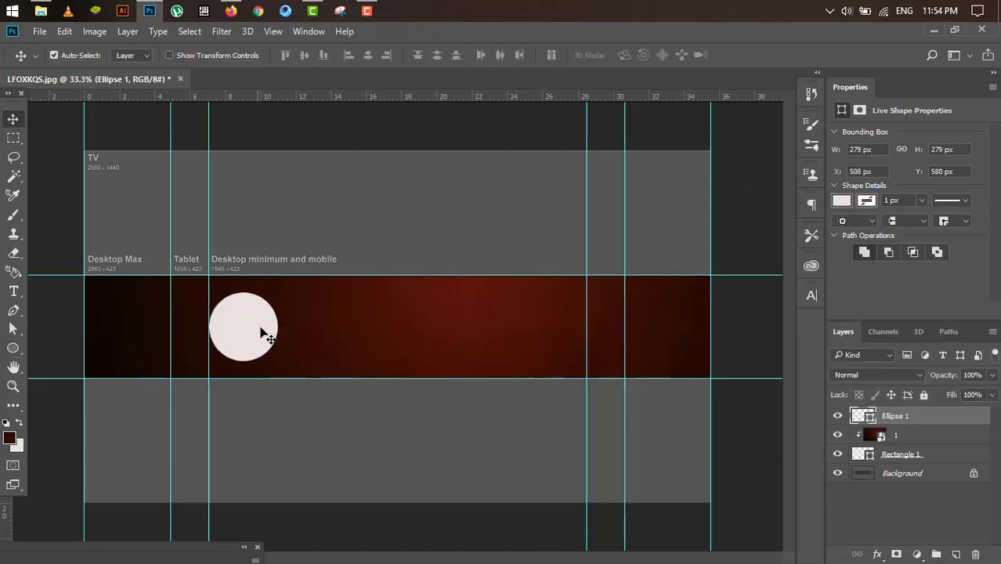
scroll(257, 328, up, 3)
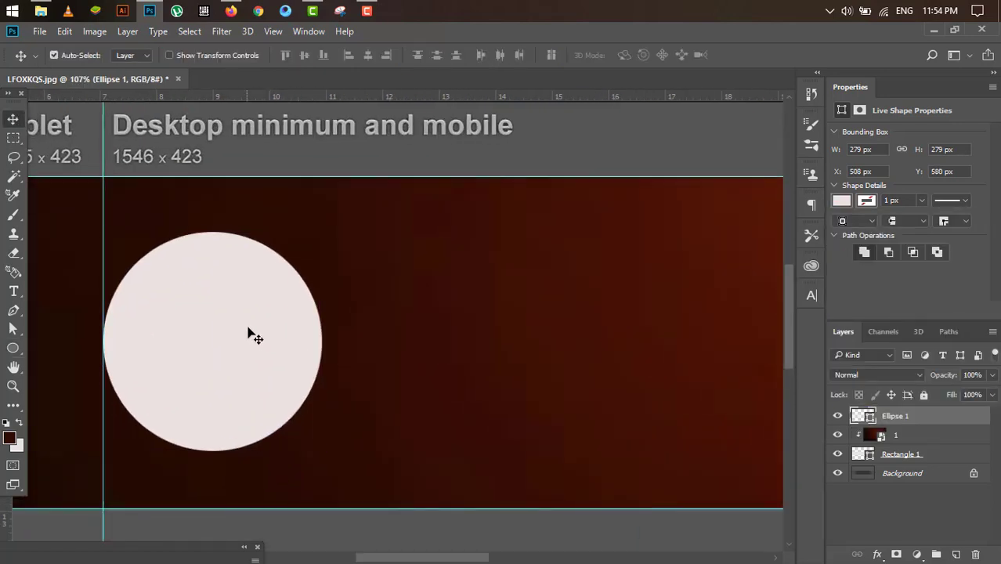
drag(247, 333, 257, 329)
scroll(263, 325, down, 4)
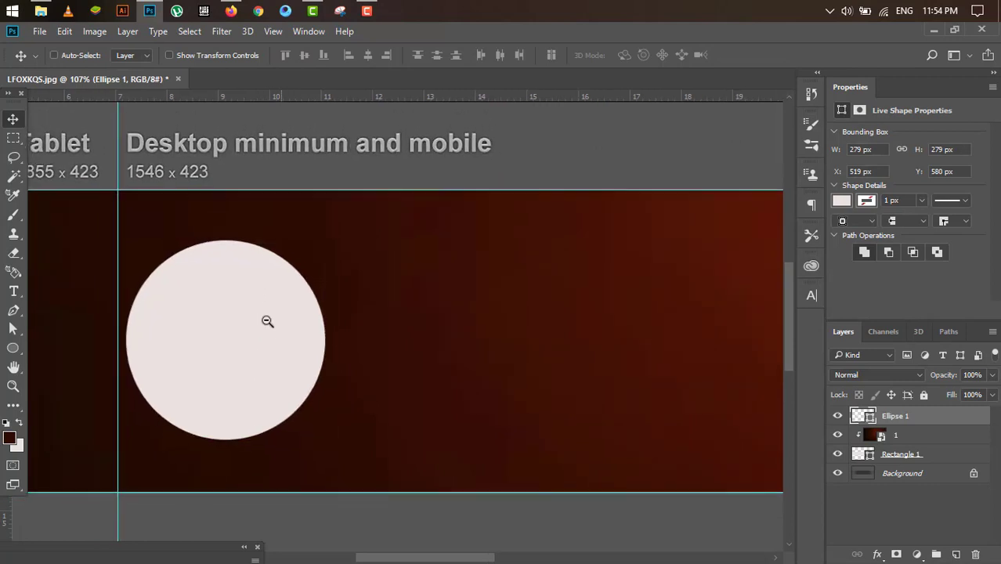
scroll(255, 323, up, 2)
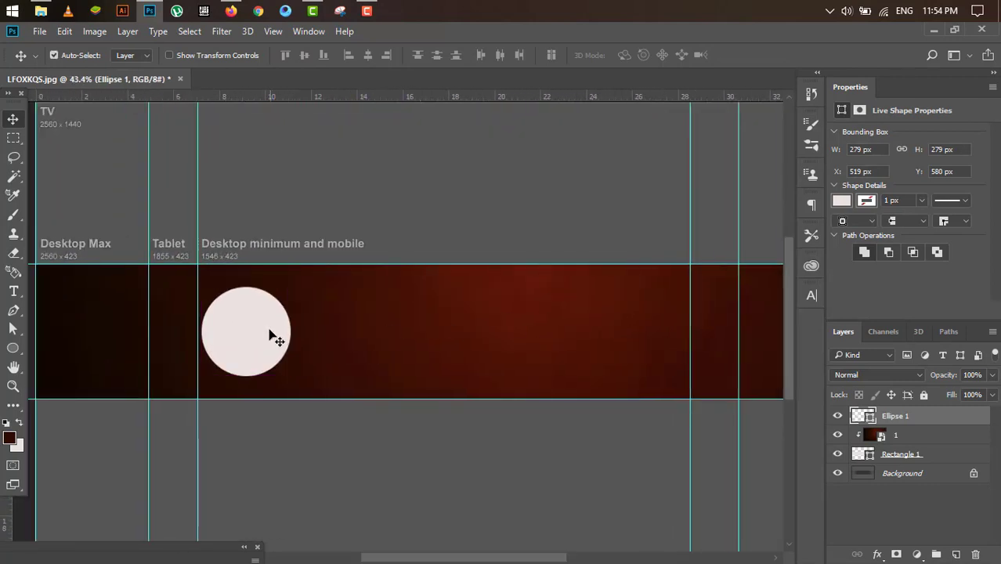
Duplicate the circle, enlarge the copy, and give it no fill with a light stroke.
mouse_move(268, 334)
alt+mouse_down()
mouse_move(313, 335)
mouse_move(283, 347)
mouse_move(294, 380)
alt+mouse_up()
key(ctrl+t)
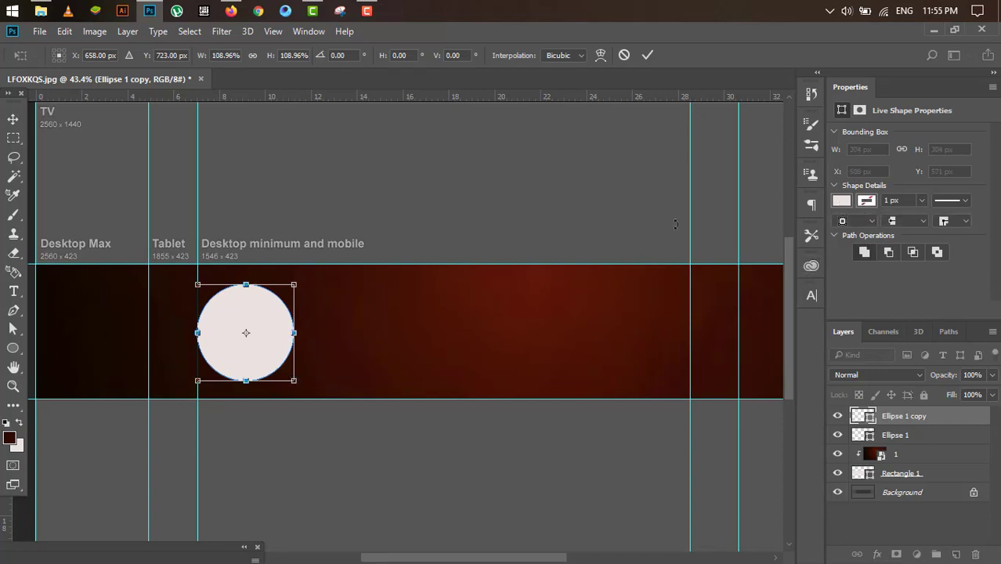
click(644, 57)
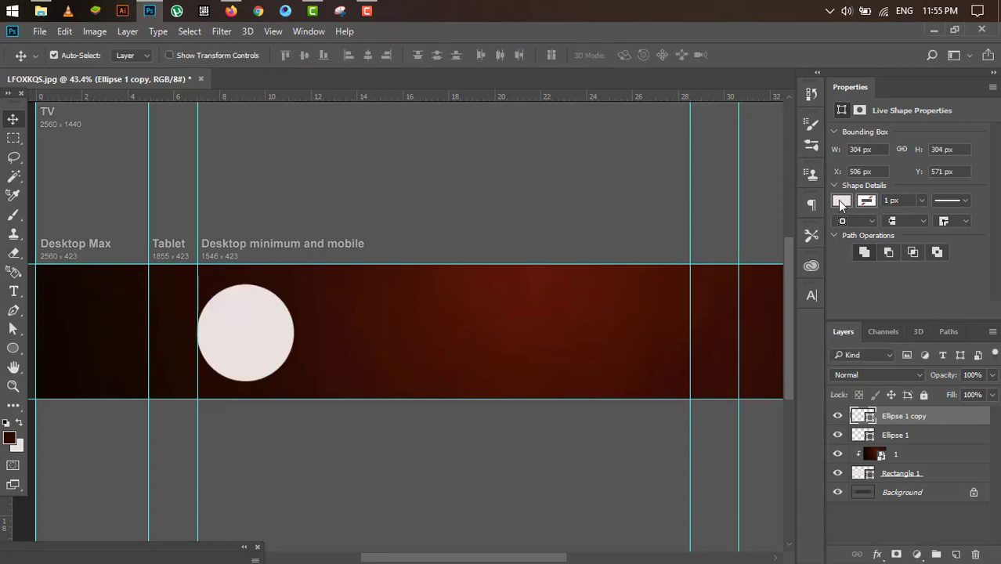
click(840, 202)
click(850, 229)
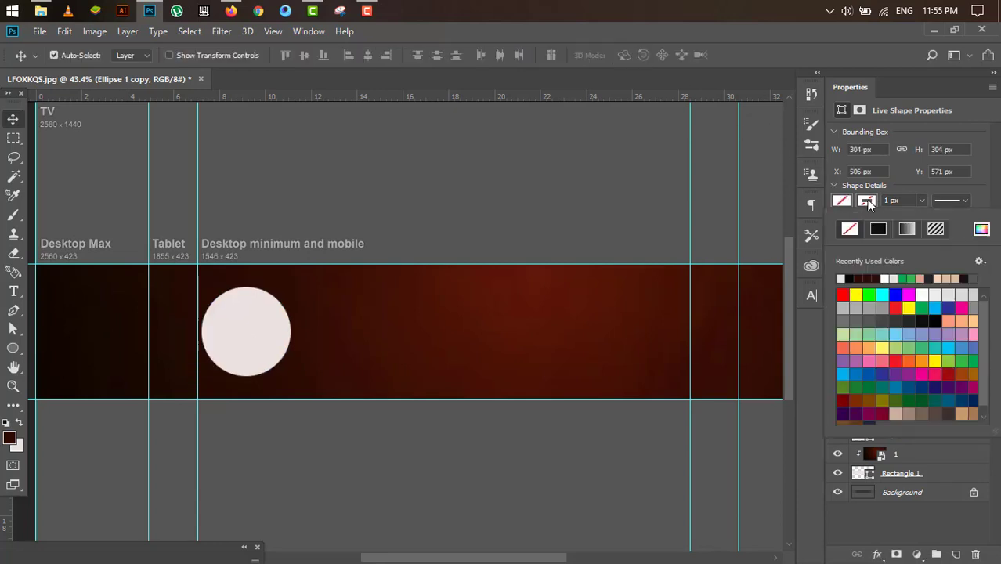
click(841, 279)
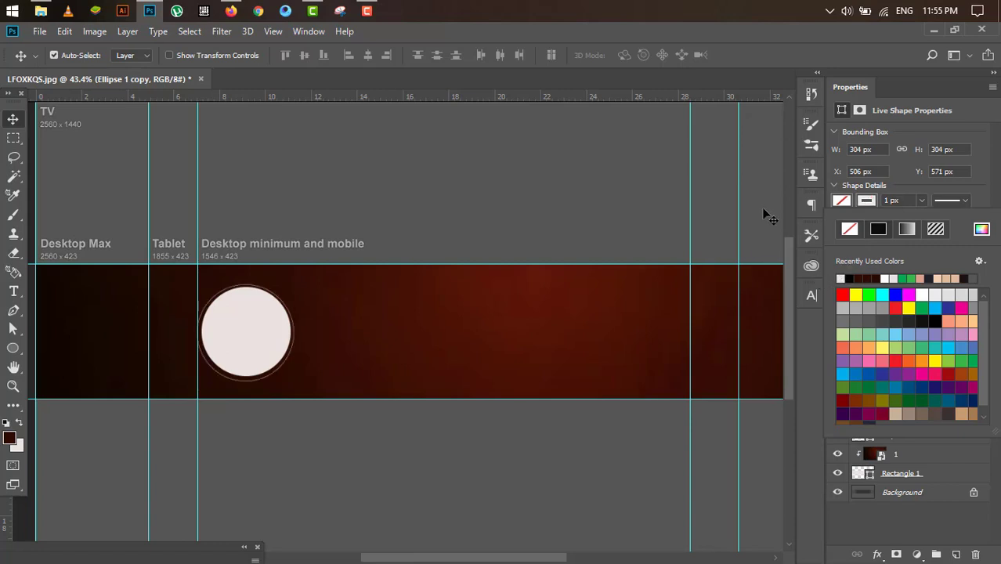
click(17, 118)
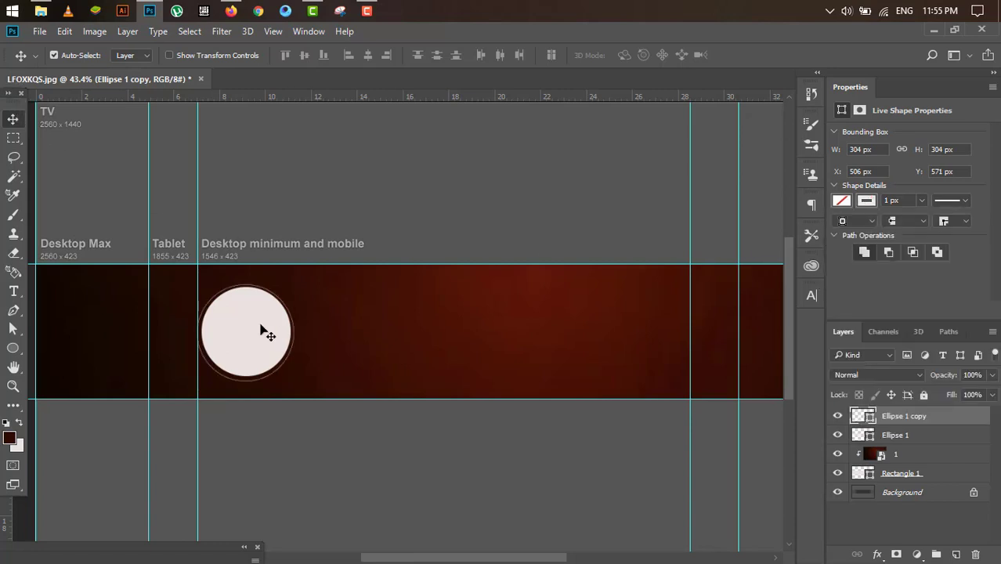
Centre Ellipse 1 and Ellipse 1 copy vertically on each other.
click(237, 383)
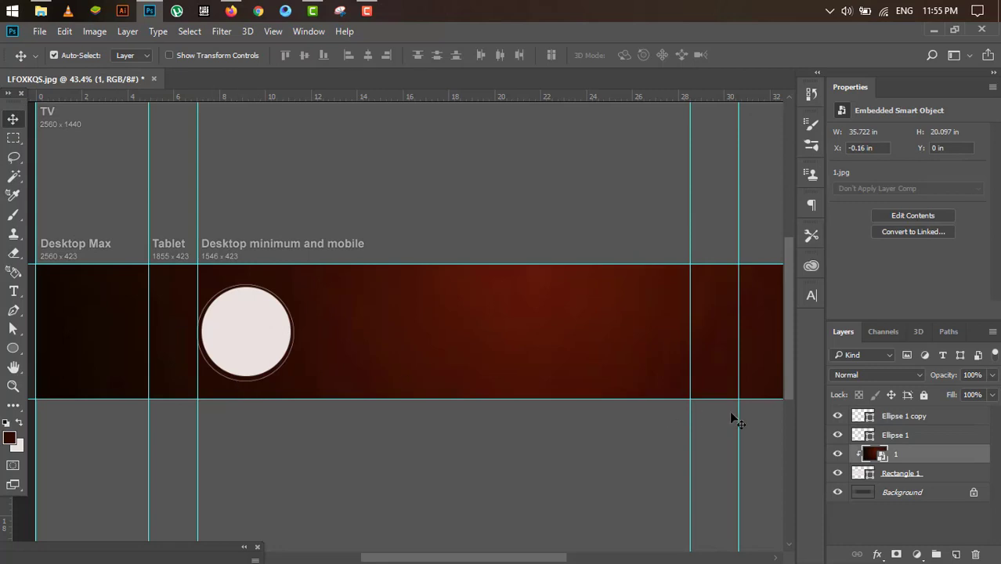
click(898, 434)
shift+click(896, 416)
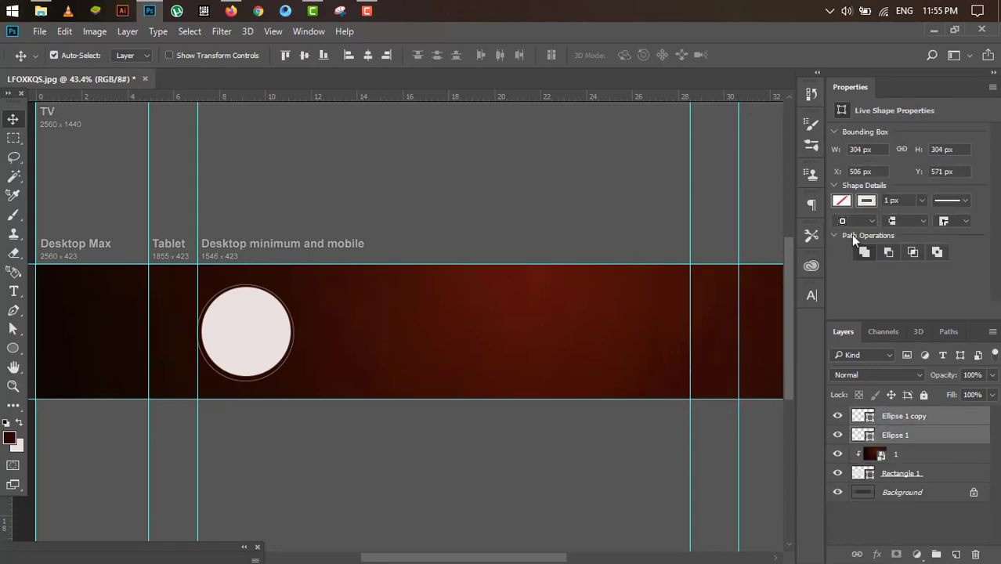
click(304, 56)
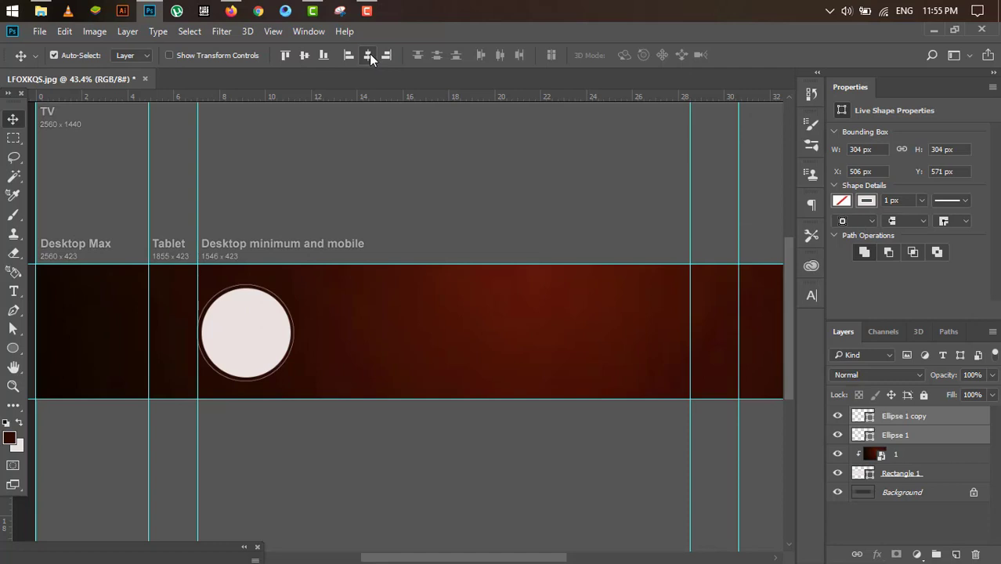
Set the ring's stroke to 4 px and dashed.
click(903, 416)
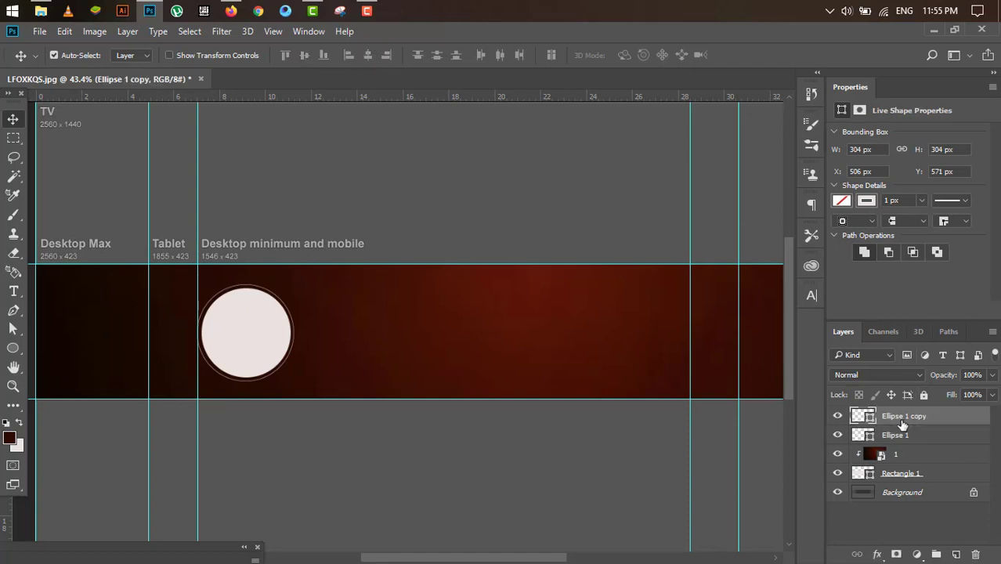
click(922, 201)
click(930, 219)
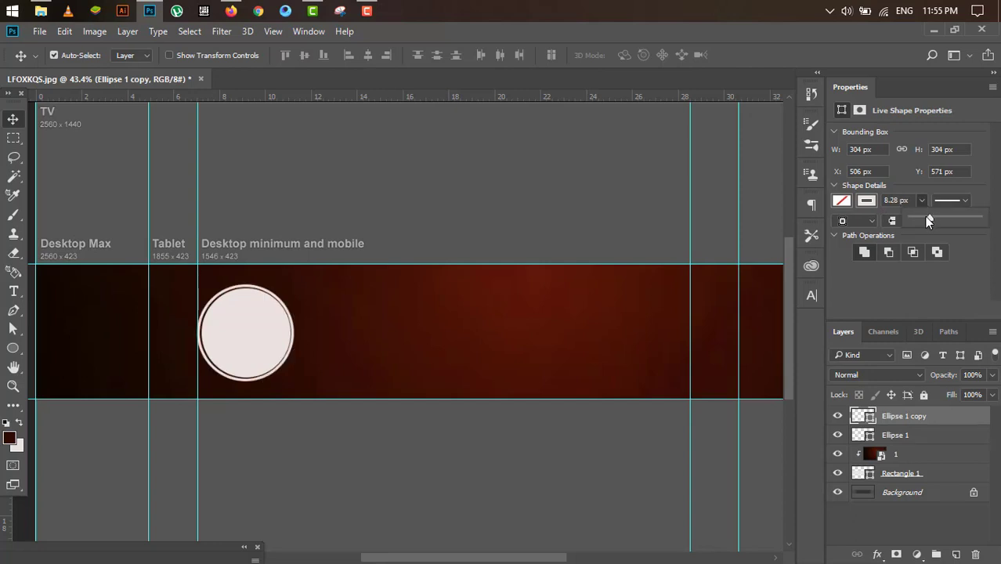
click(926, 217)
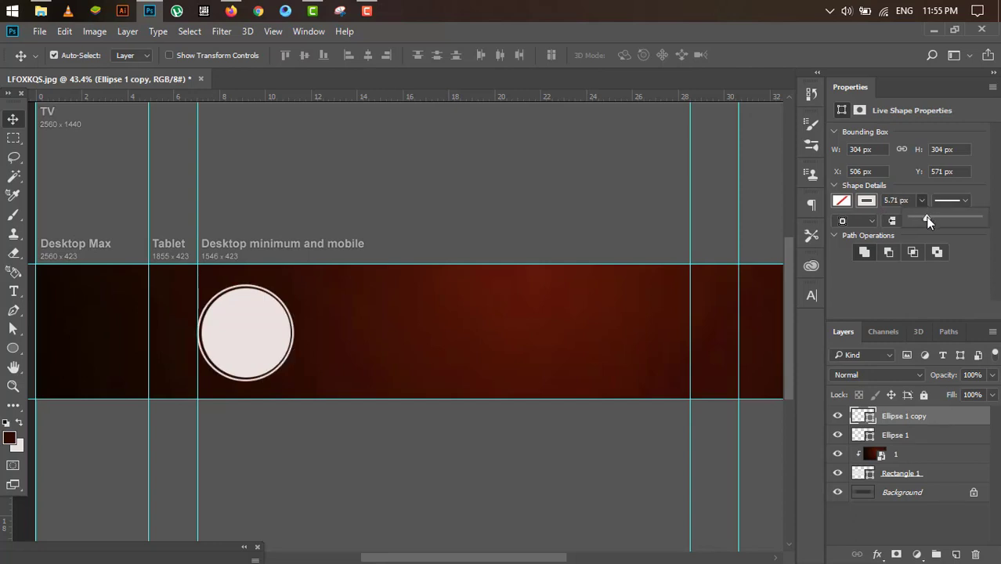
click(924, 219)
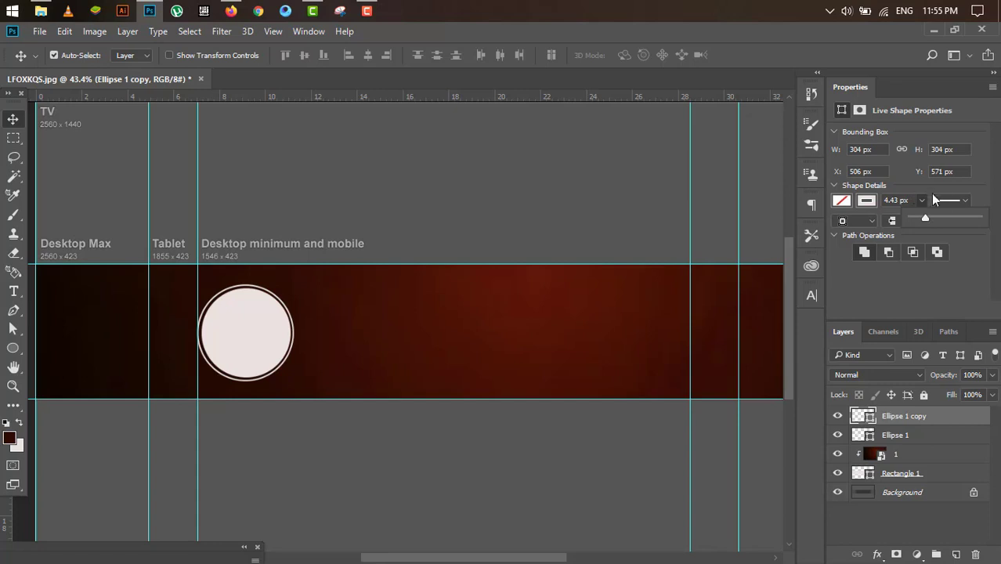
key(BackSpace)
key(BackSpace)
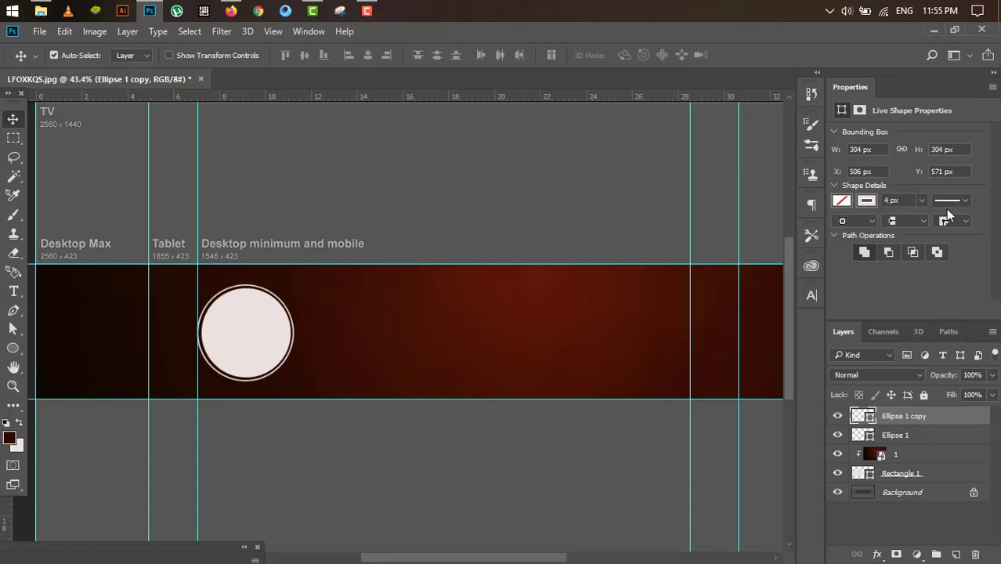
click(950, 201)
click(920, 271)
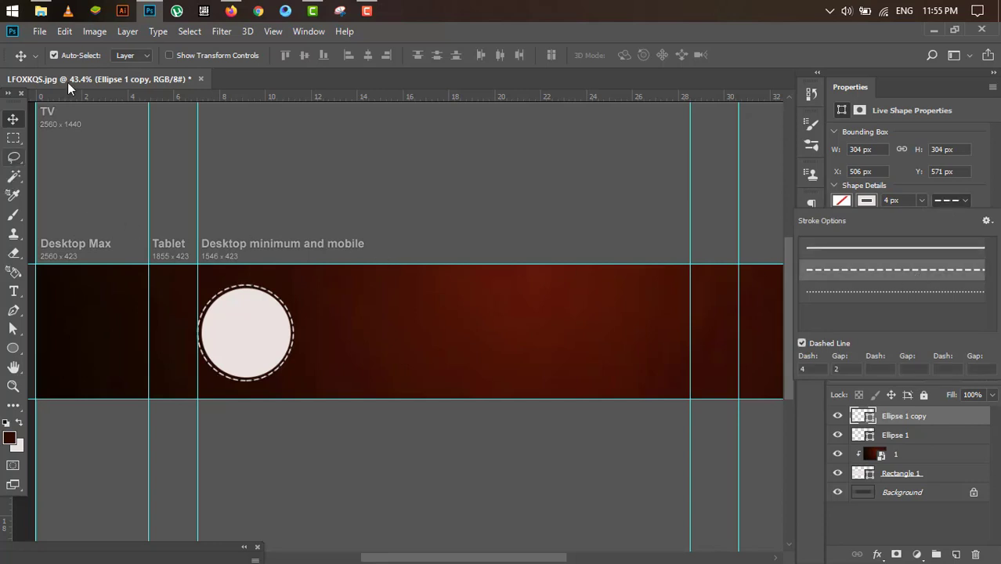
click(280, 330)
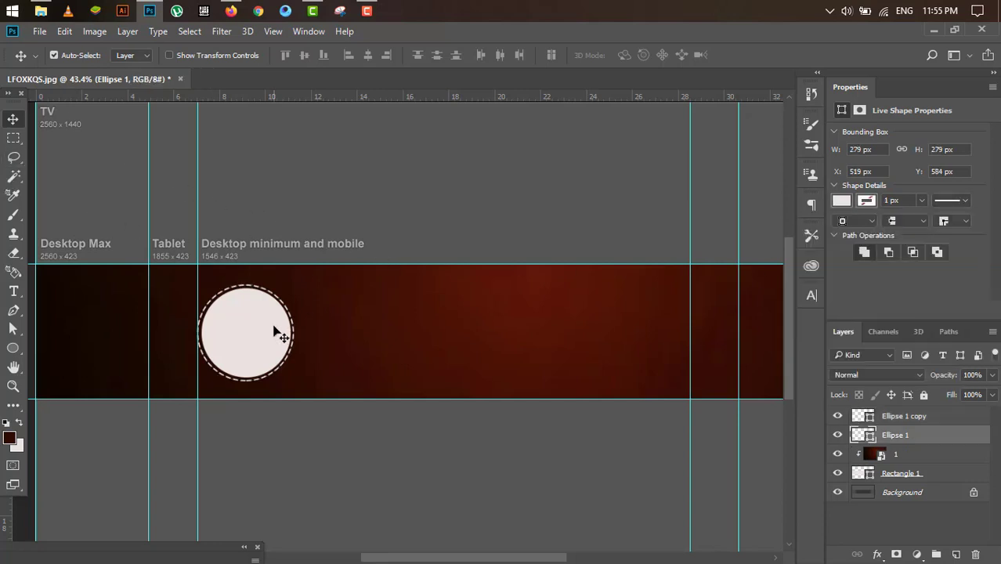
Place hhh.jpg into the banner over the white circle.
click(41, 10)
drag(541, 263, 247, 335)
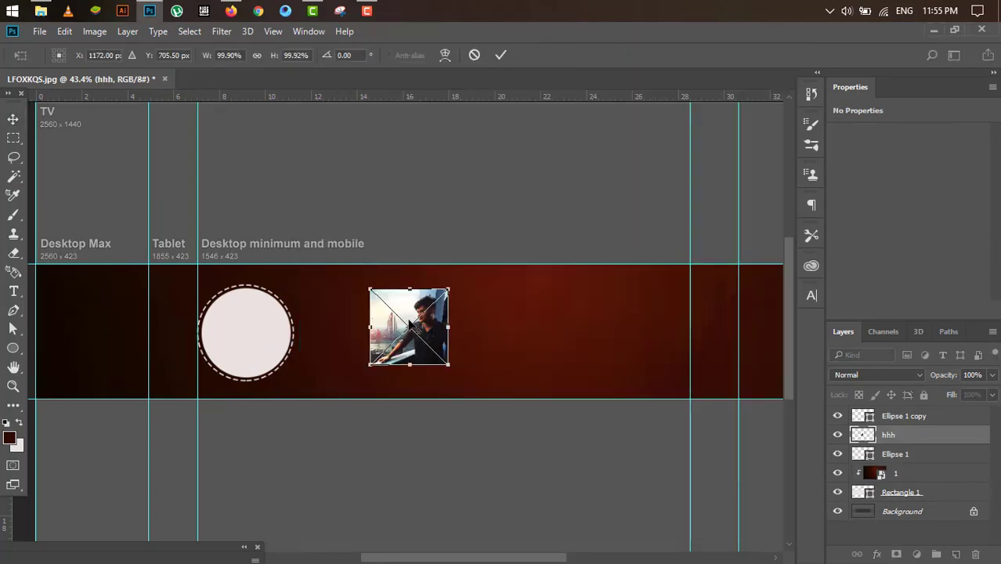
mouse_move(378, 341)
mouse_down()
mouse_move(219, 341)
mouse_move(220, 353)
mouse_up()
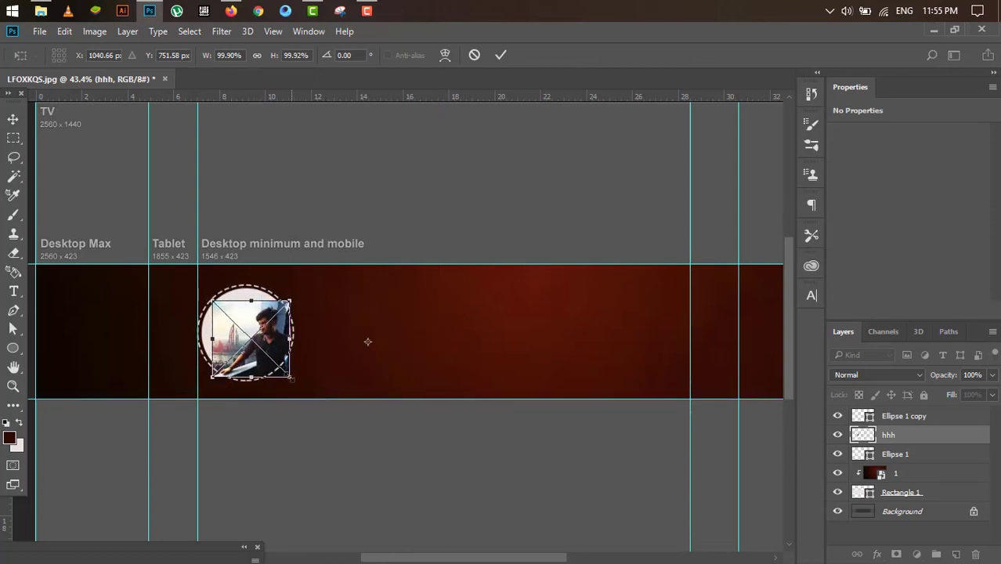
Scale the photo to cover the circle and clip it to Ellipse 1.
drag(291, 378, 300, 374)
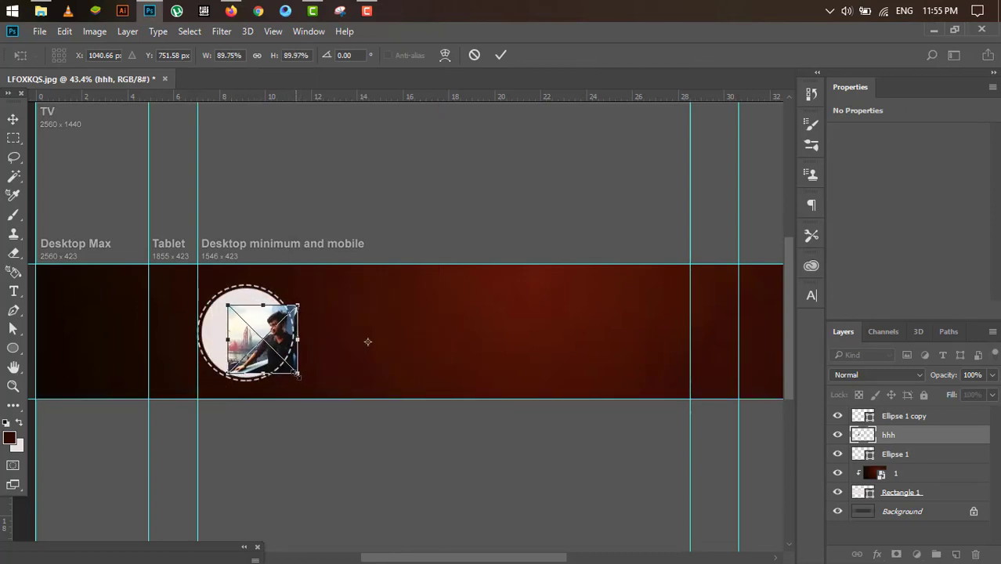
drag(299, 375, 329, 384)
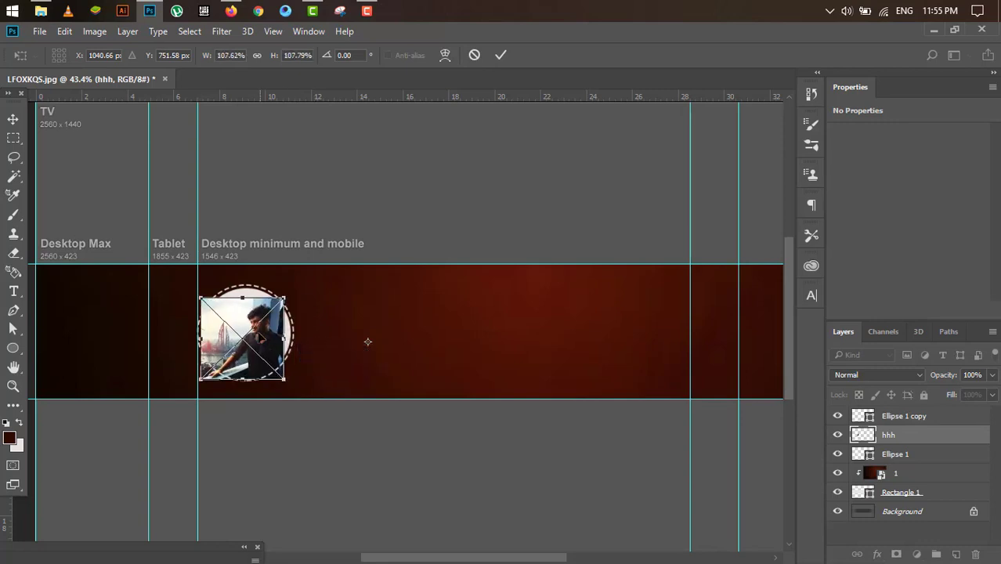
mouse_move(259, 337)
mouse_down()
mouse_move(266, 329)
mouse_move(262, 345)
mouse_move(297, 383)
mouse_move(263, 352)
mouse_up()
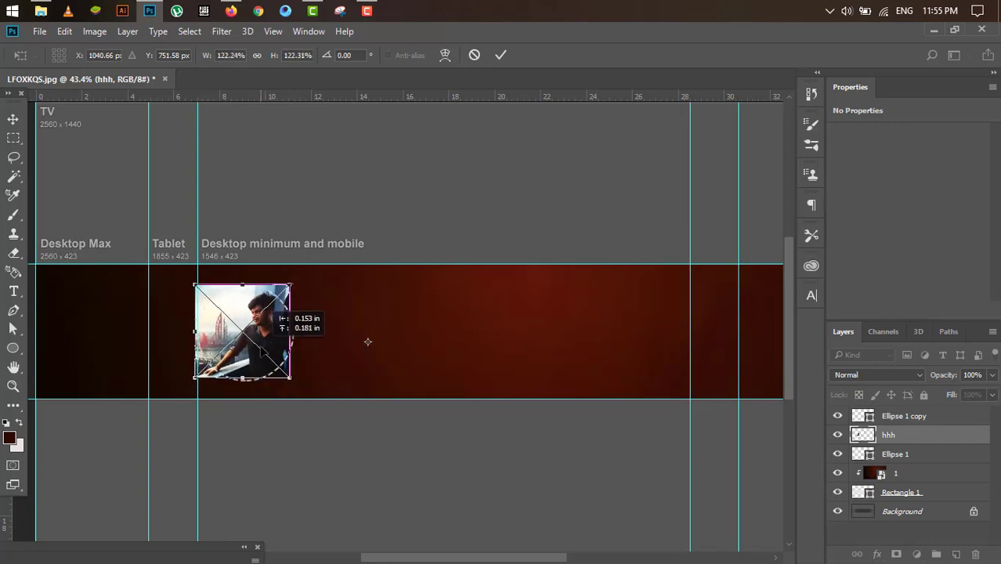
click(500, 55)
right_click(905, 437)
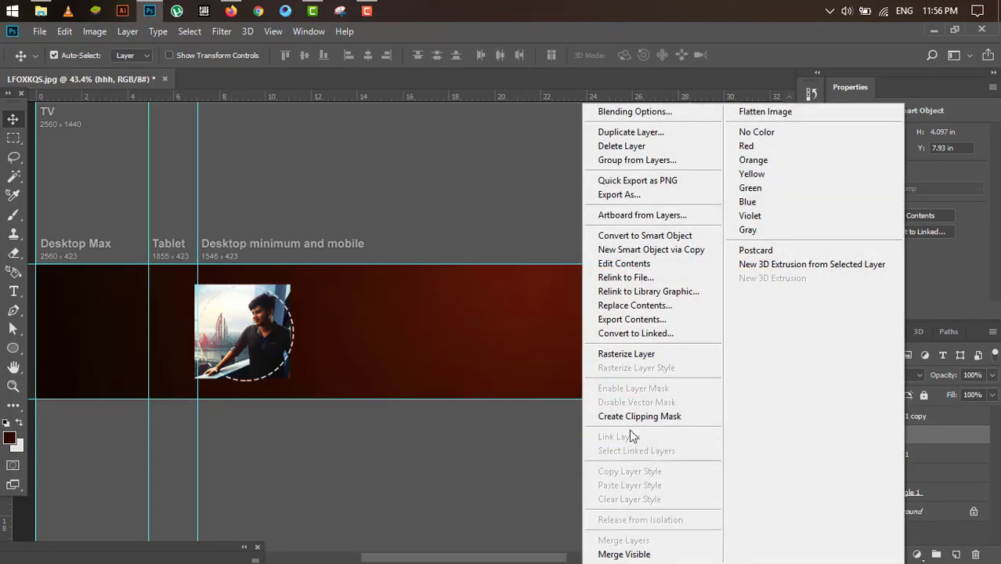
click(637, 416)
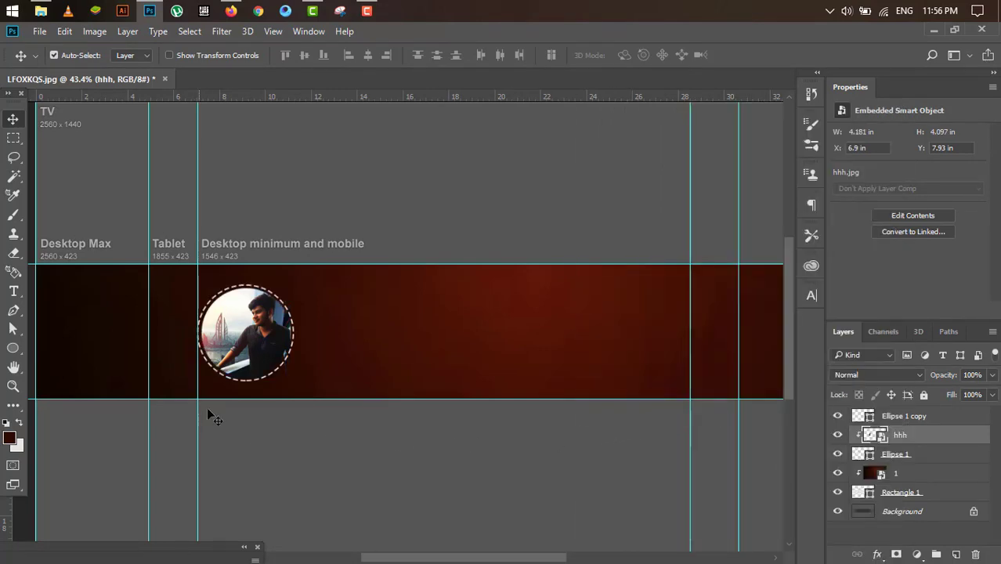
Adjust the photo inside the circle, then draw a square near the banner's top.
drag(259, 362, 253, 353)
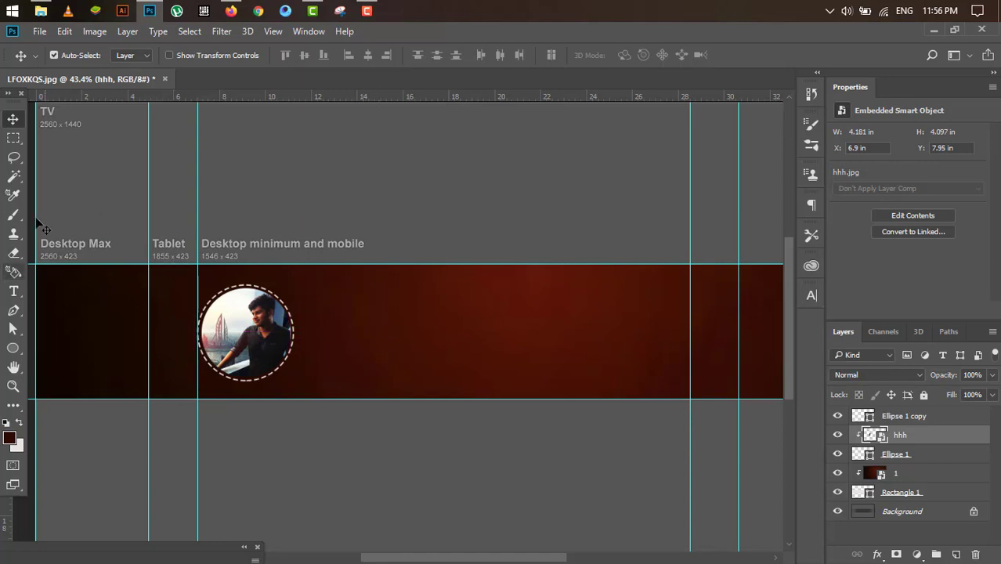
click(13, 349)
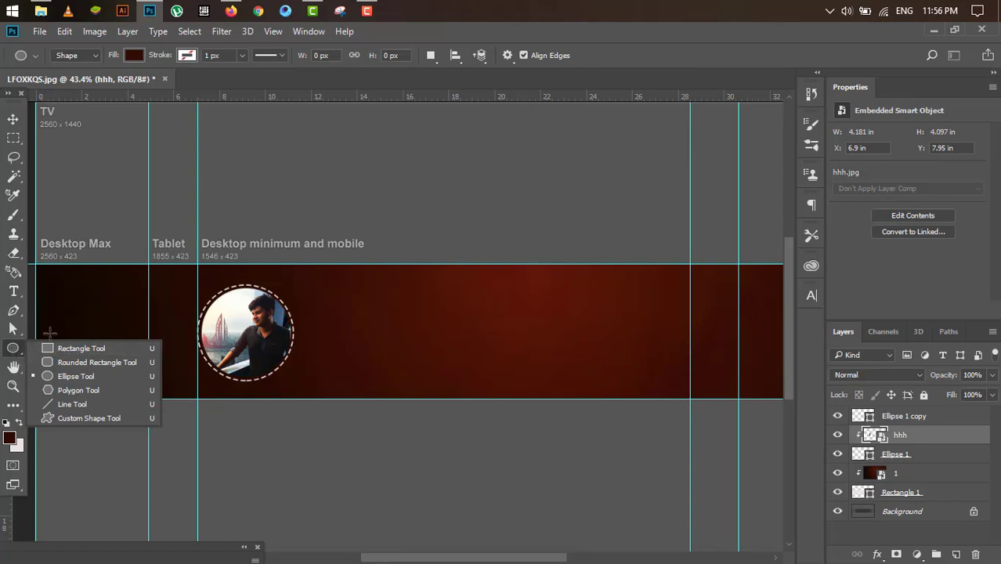
click(69, 348)
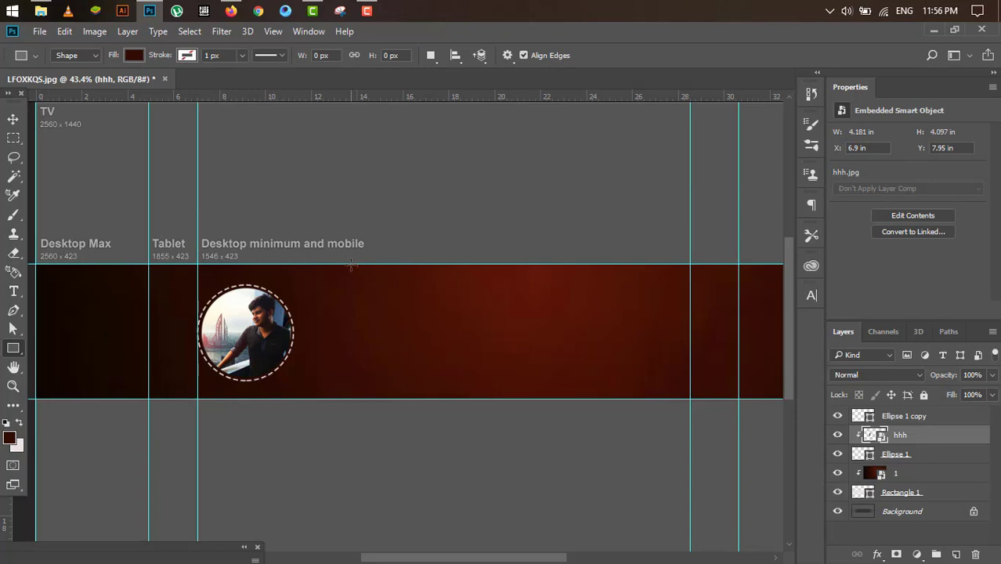
drag(351, 265, 407, 308)
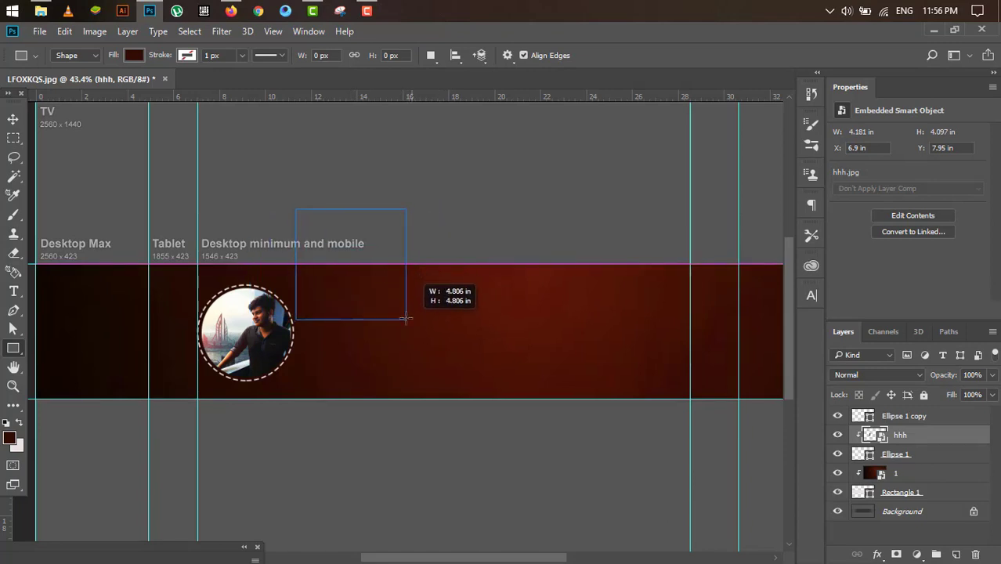
drag(407, 308, 406, 319)
Rotate the square about 45° into a diamond straddling the banner's top edge.
click(13, 119)
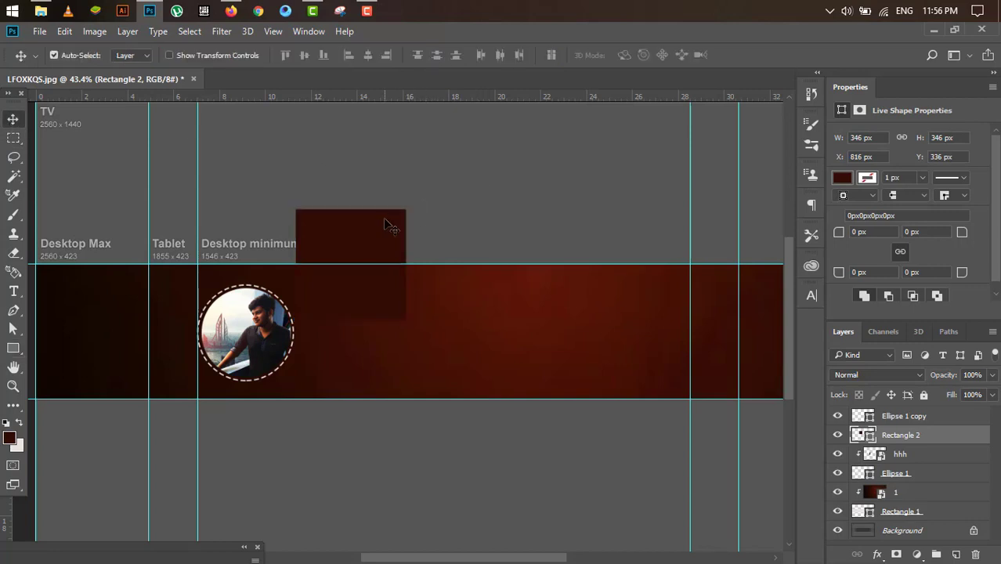
key(ctrl+t)
drag(405, 214, 542, 315)
drag(460, 335, 471, 292)
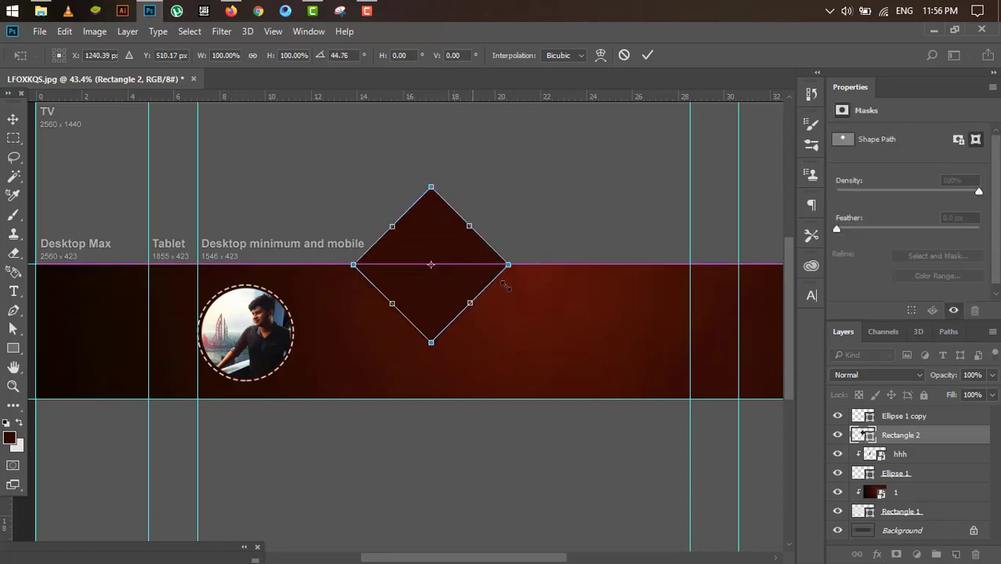
click(647, 55)
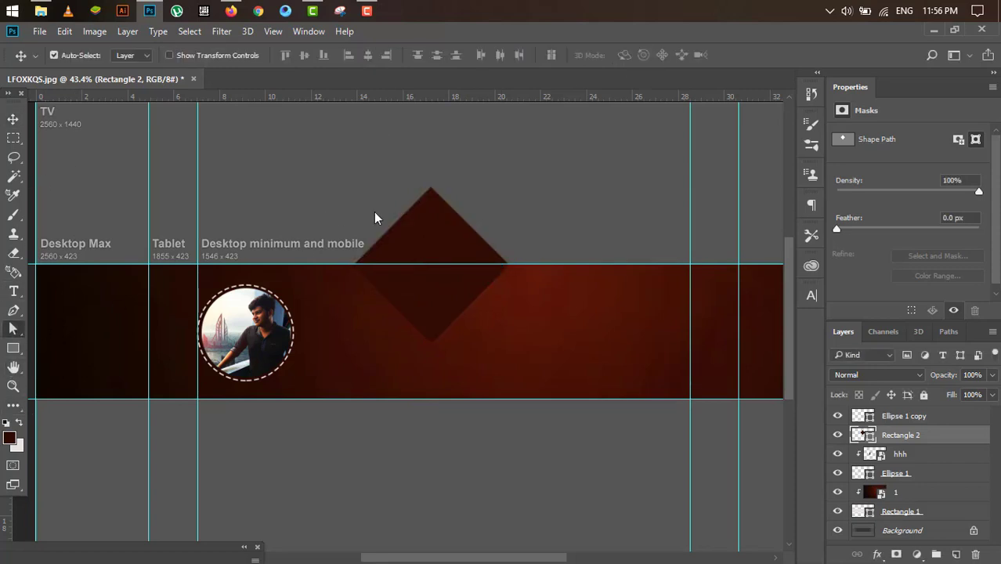
Delete the diamond's top anchor point, leaving a downward triangle.
key(a)
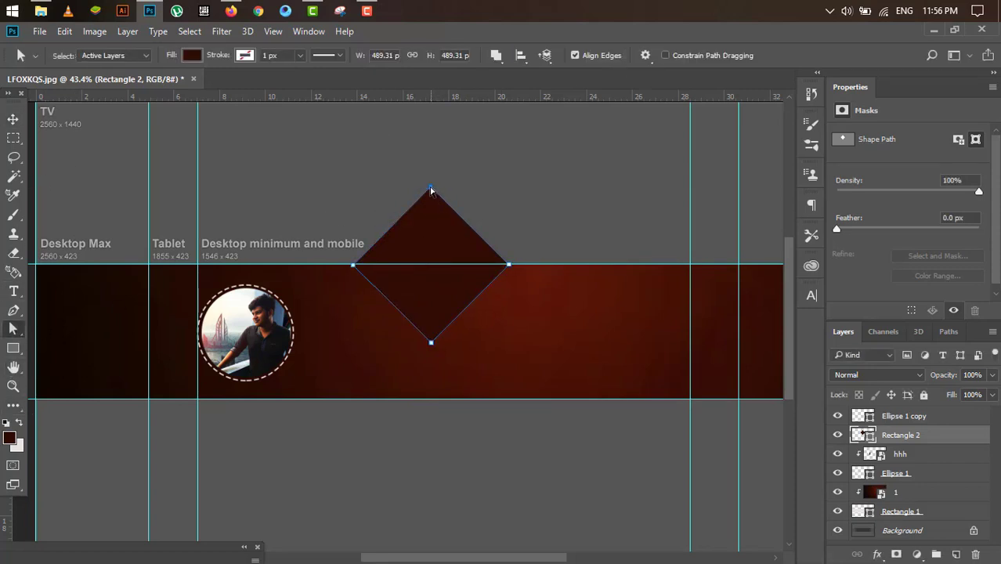
key(Delete)
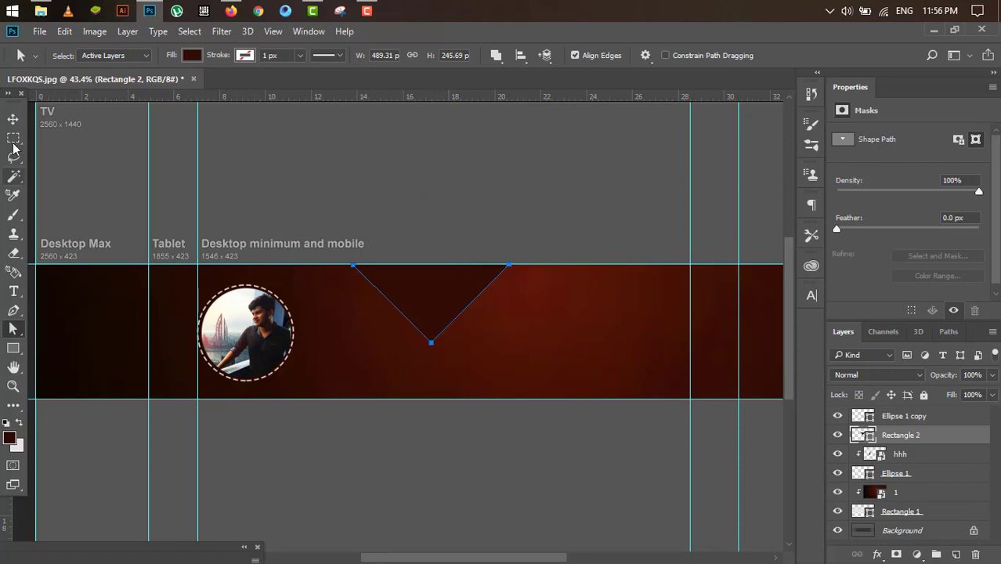
click(13, 120)
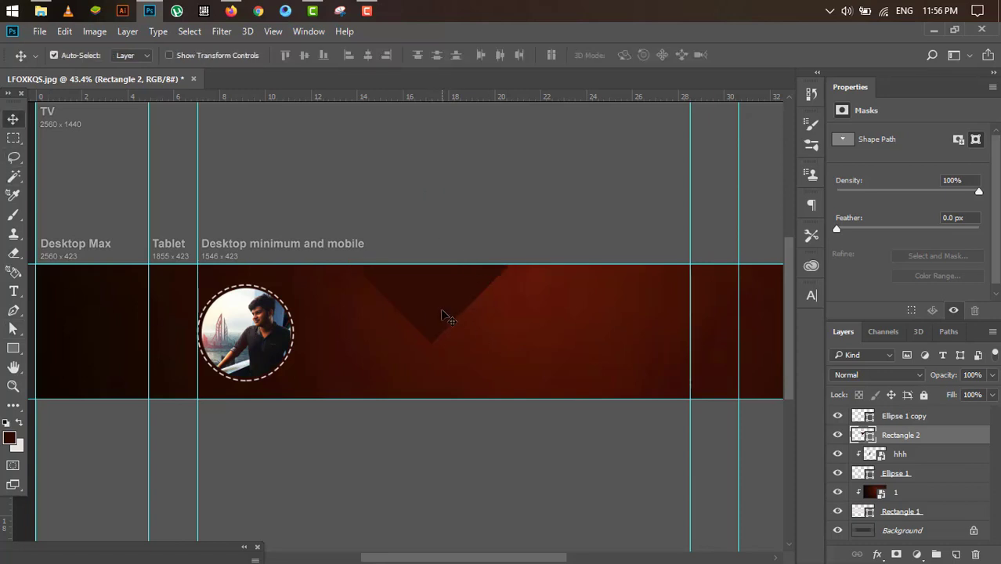
Change the triangle's fill to #5e2a1c, nudge it down, and duplicate the layer.
double_click(863, 436)
drag(458, 261, 447, 246)
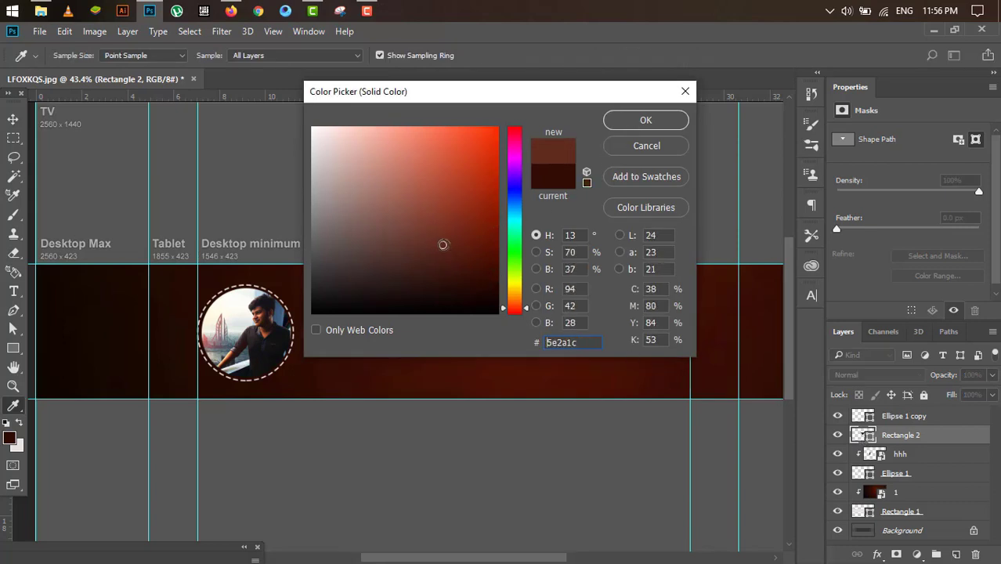
click(630, 125)
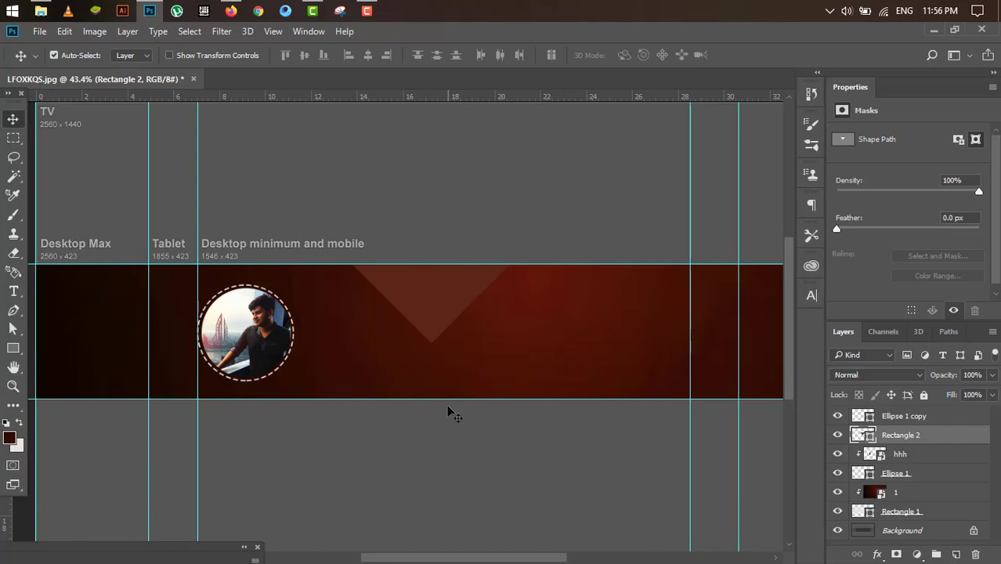
drag(432, 287, 433, 293)
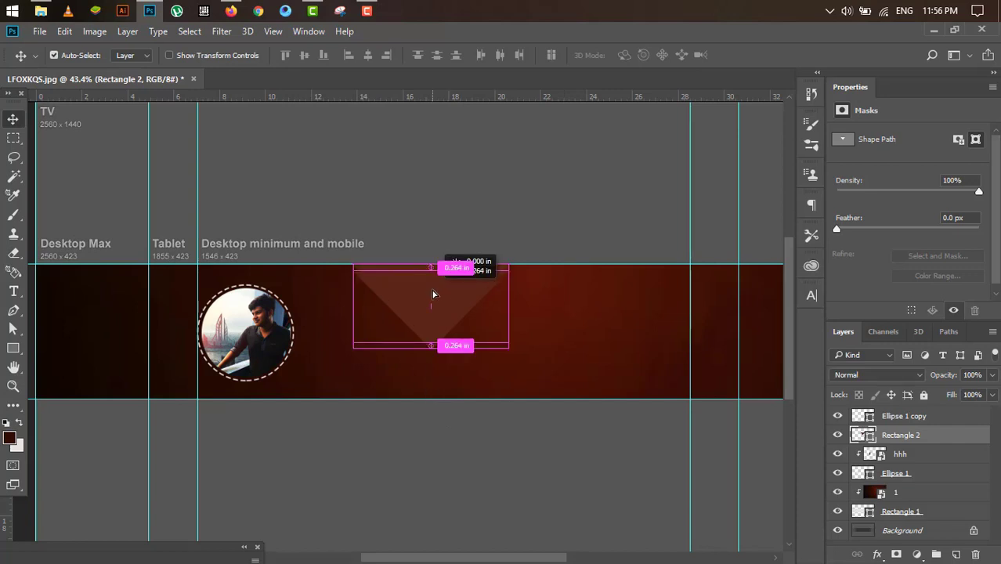
key(ctrl+j)
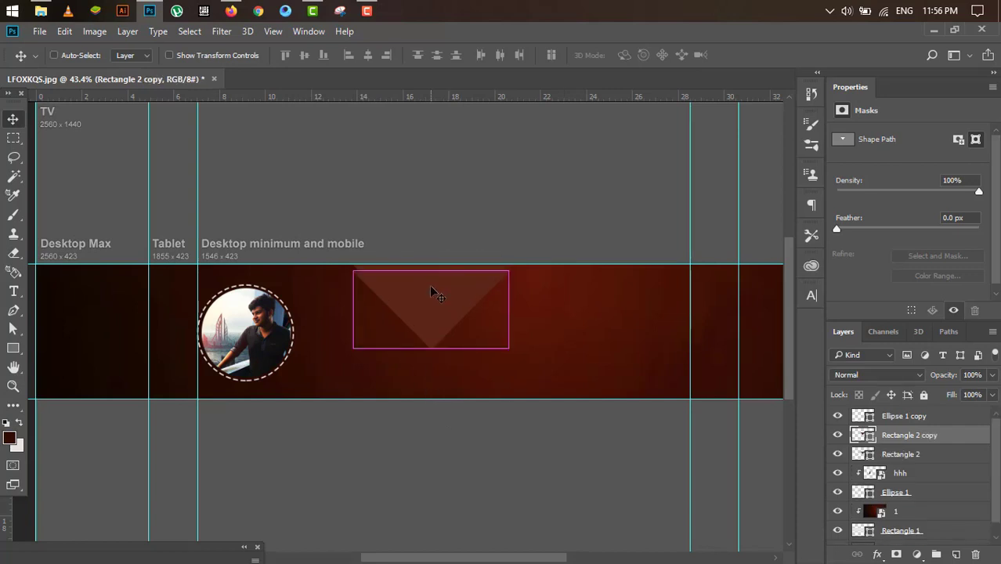
Scale the triangle copy to about 106% (517 × 260 px) and align it with the banner's top edge.
key(ctrl+t)
drag(509, 348, 514, 352)
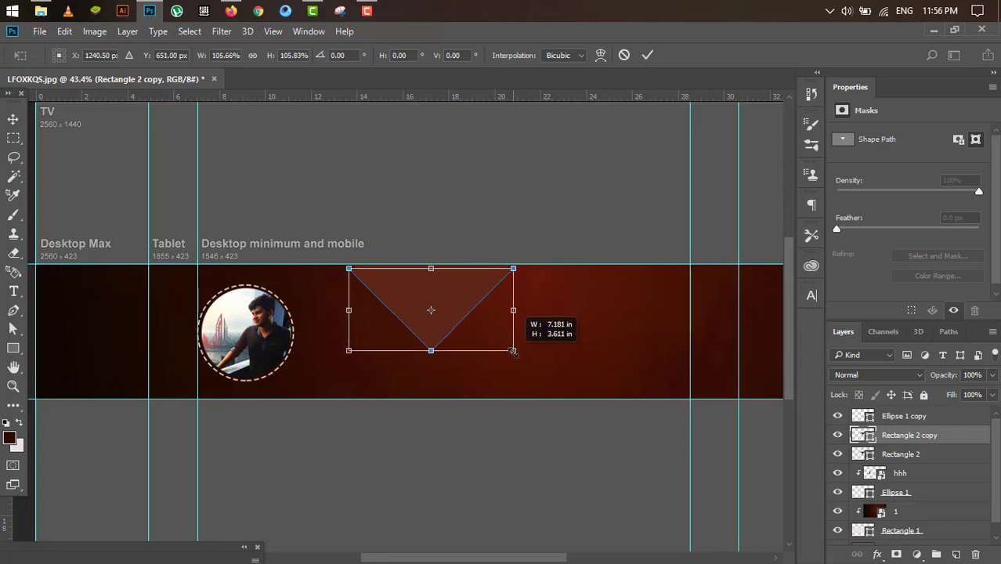
drag(468, 318, 463, 314)
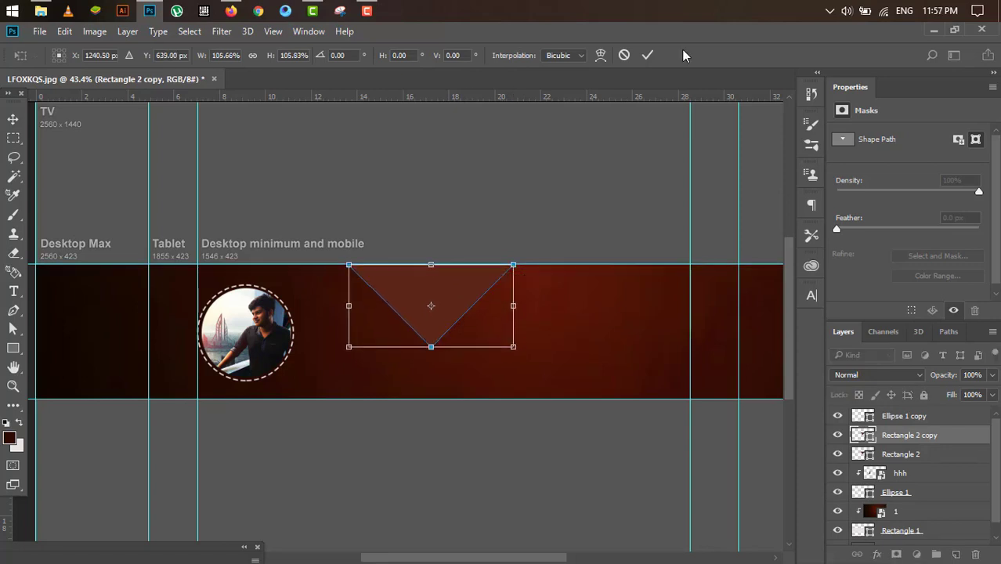
click(648, 55)
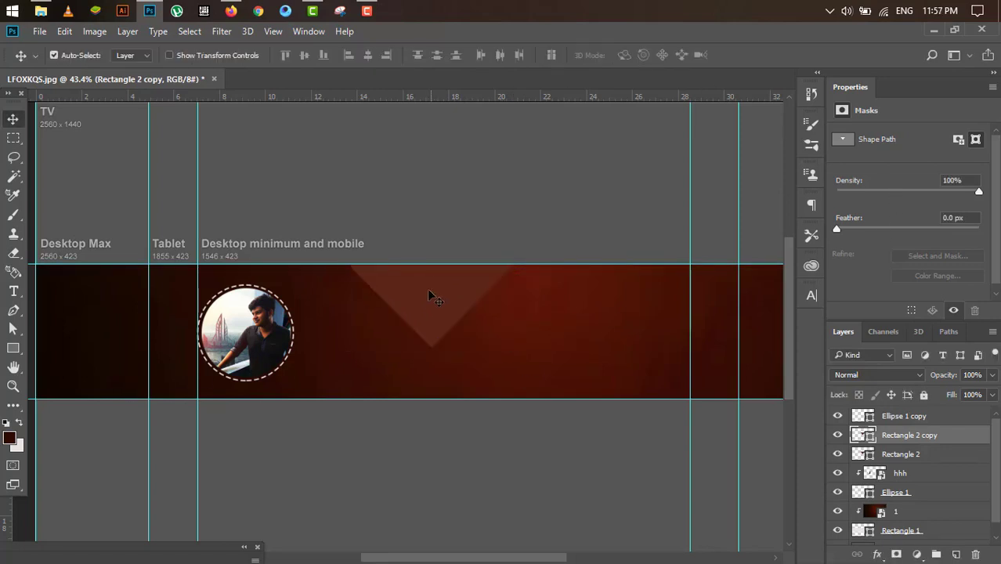
click(13, 348)
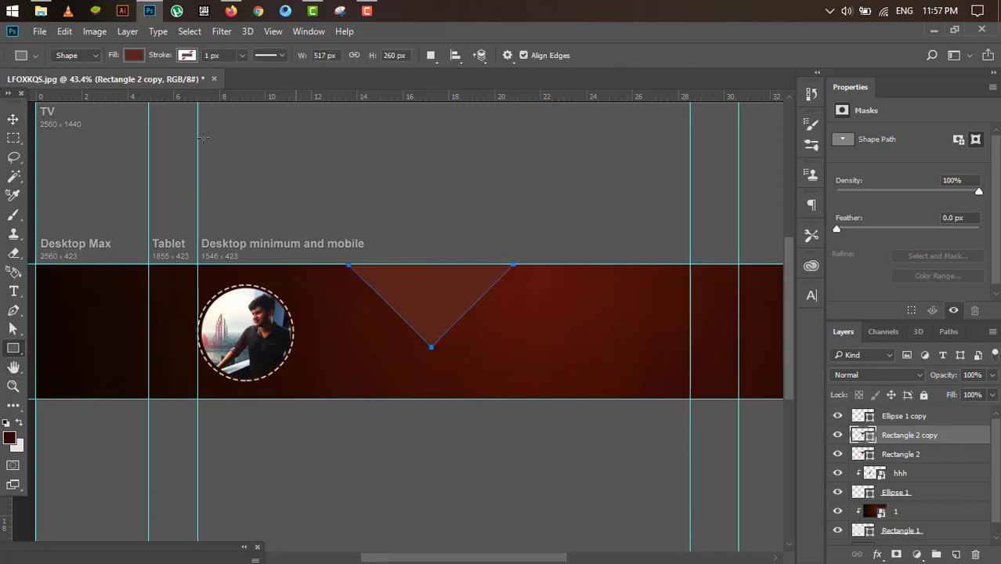
Remove the triangle copy's fill and give it a 4 px dark brown outline.
click(134, 56)
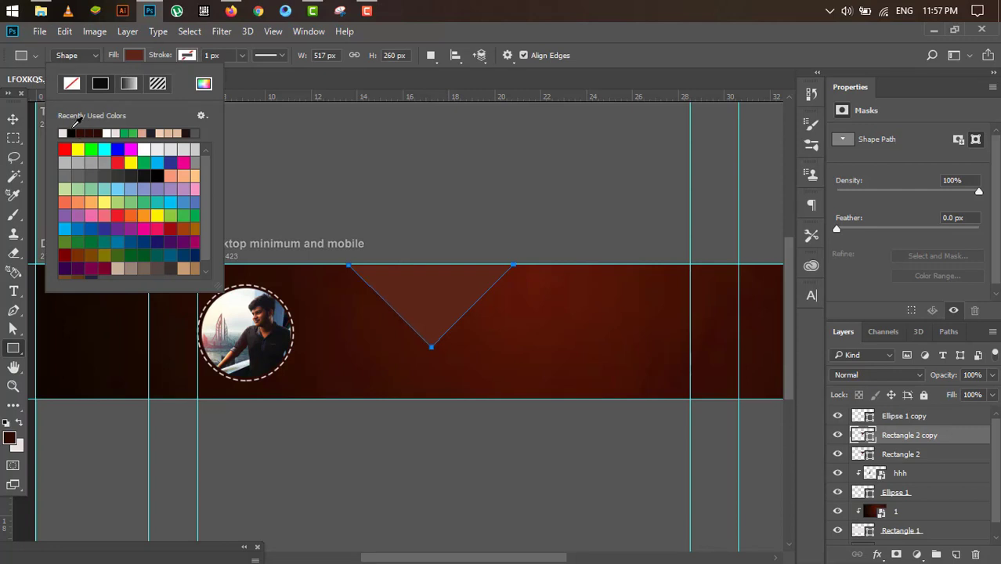
click(72, 83)
click(186, 55)
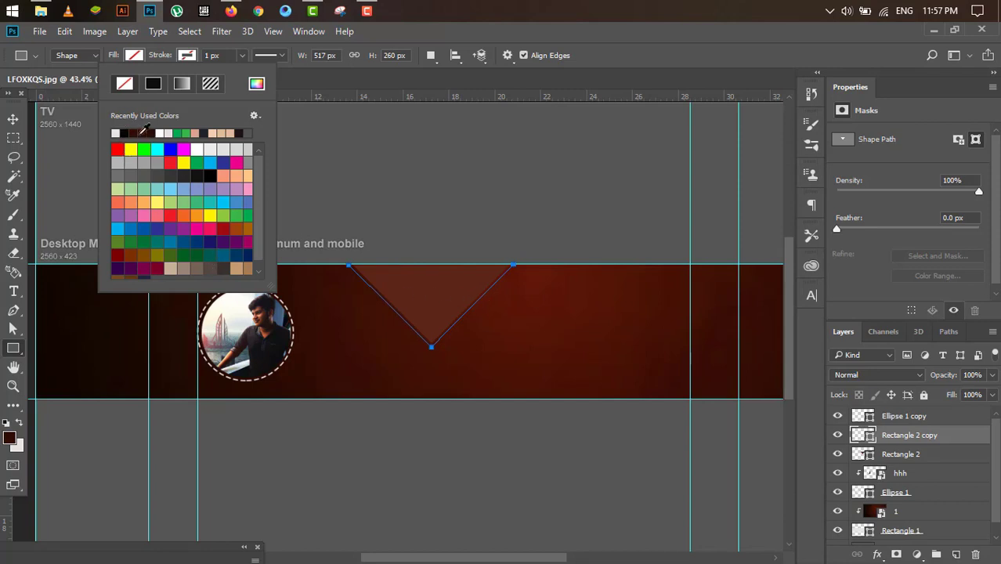
click(146, 133)
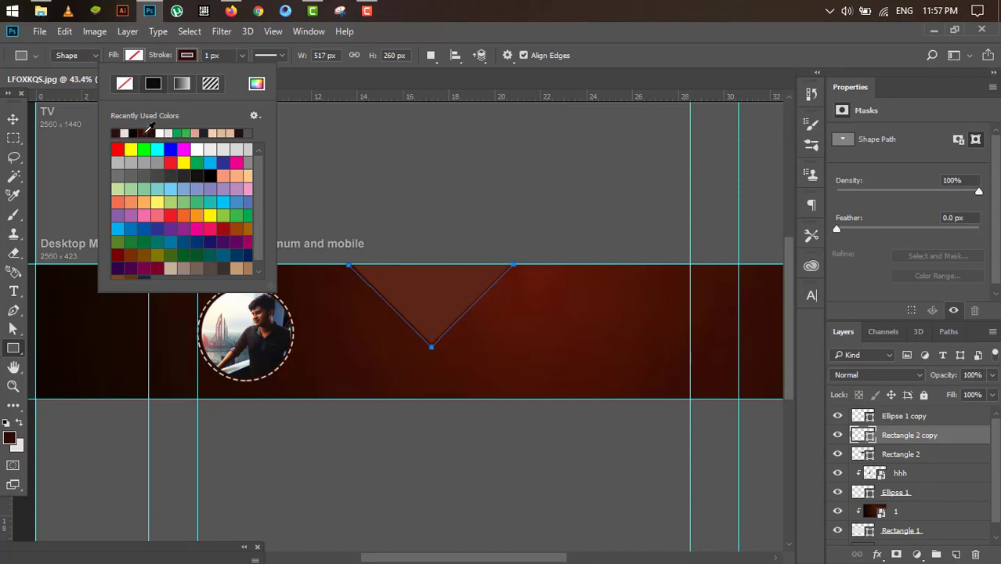
click(242, 56)
drag(243, 74, 250, 76)
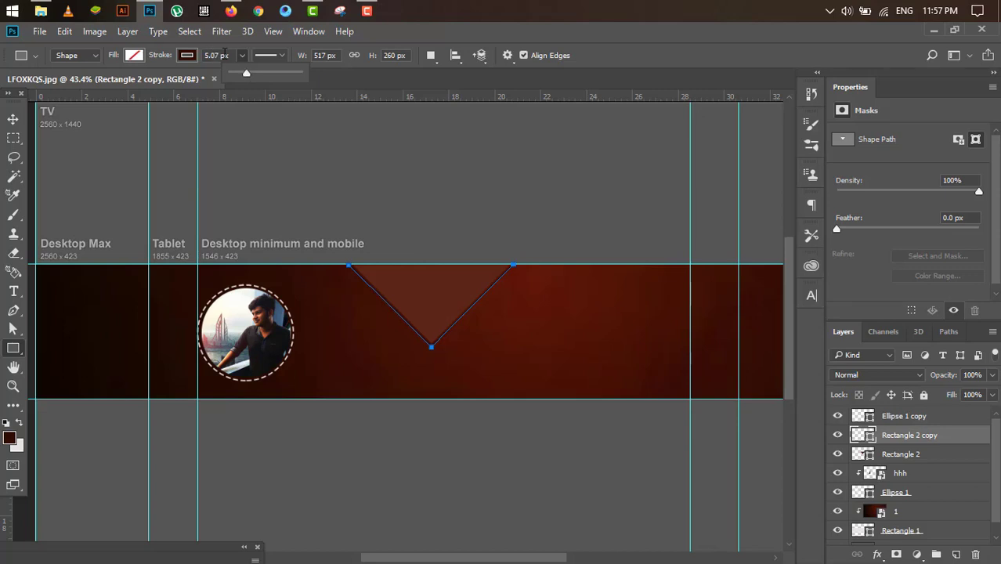
click(220, 57)
text(4)
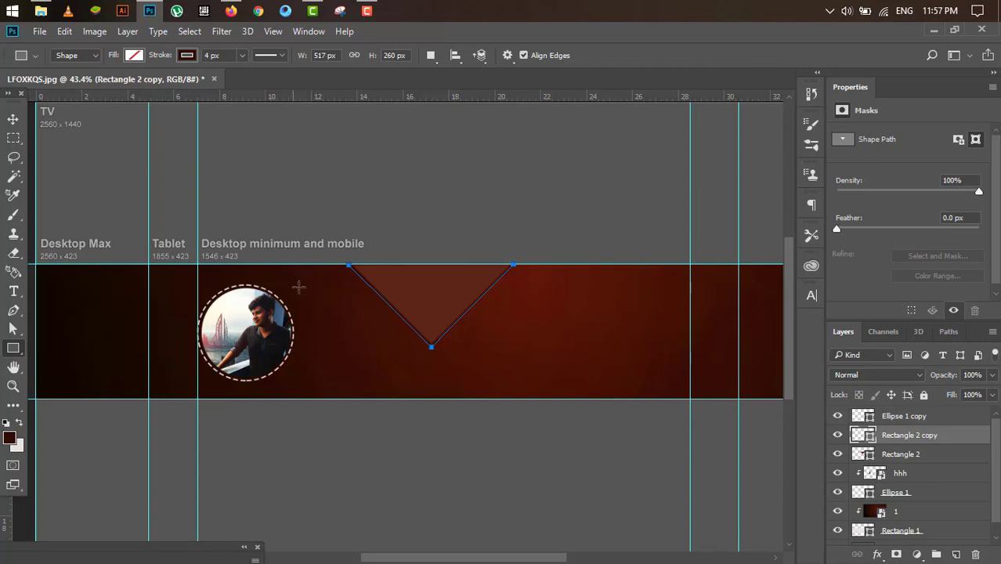
key(alt+shift)
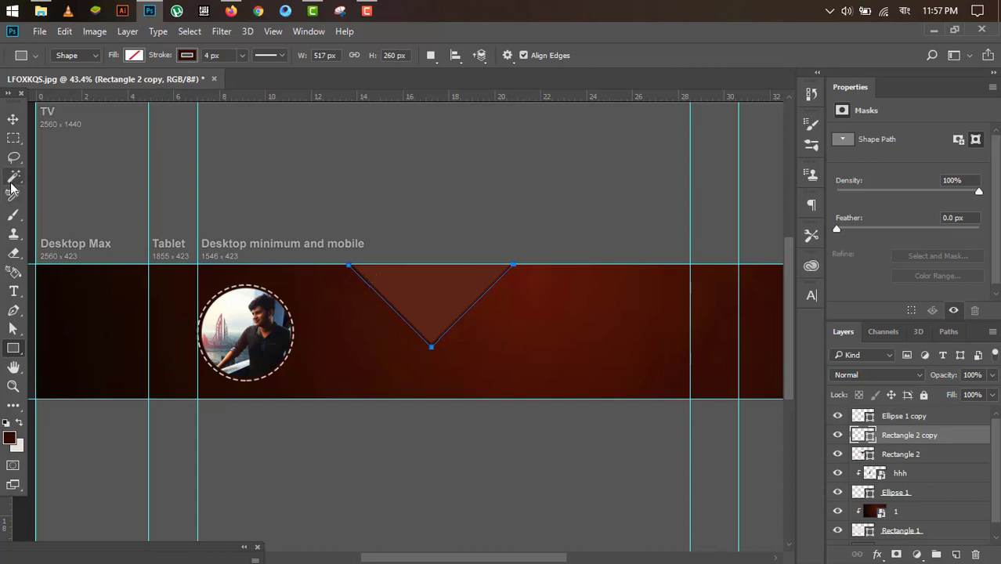
click(12, 194)
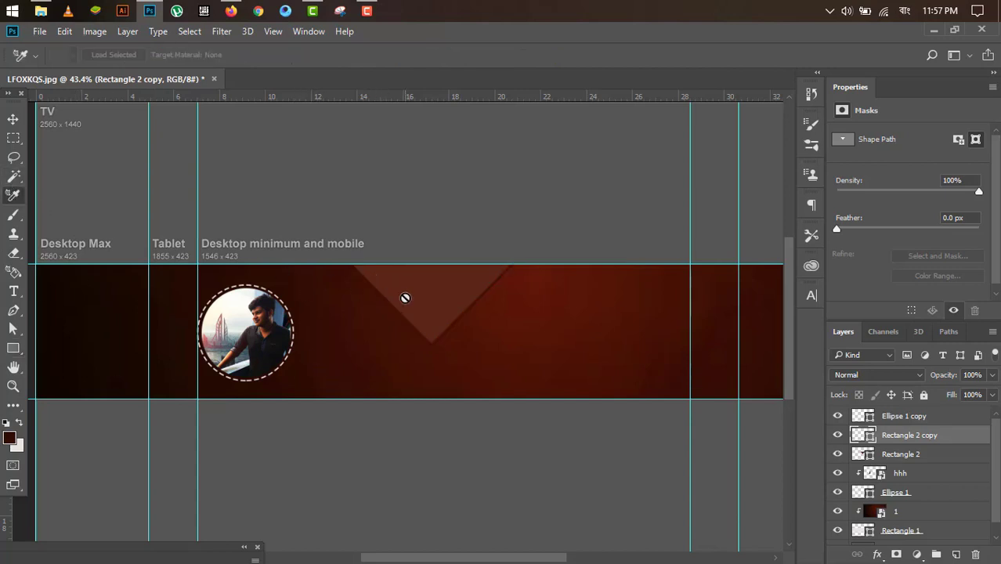
click(13, 119)
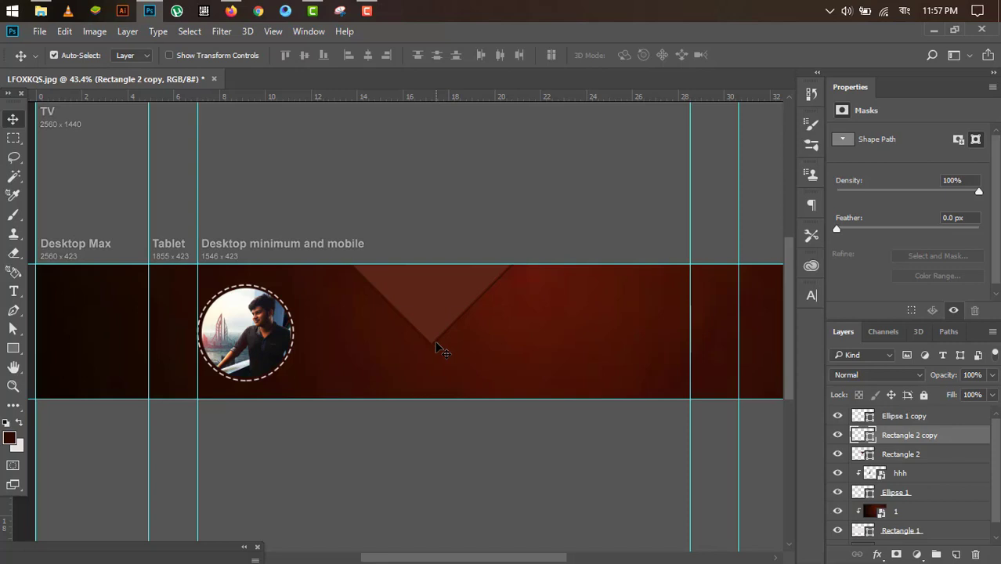
Change the triangle copy's outline colour to #2f0d04 and make the outline dashed.
click(12, 349)
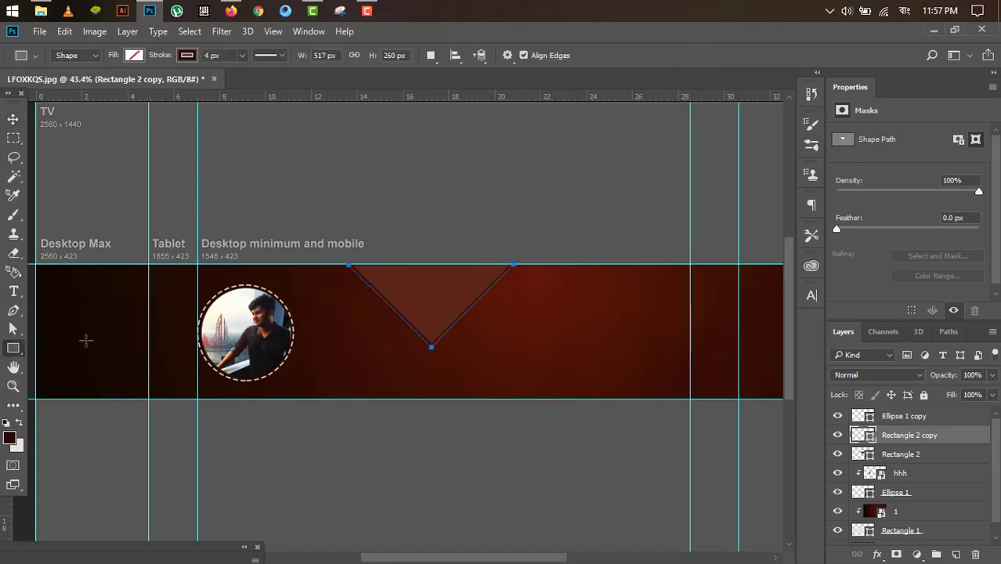
click(188, 57)
click(256, 83)
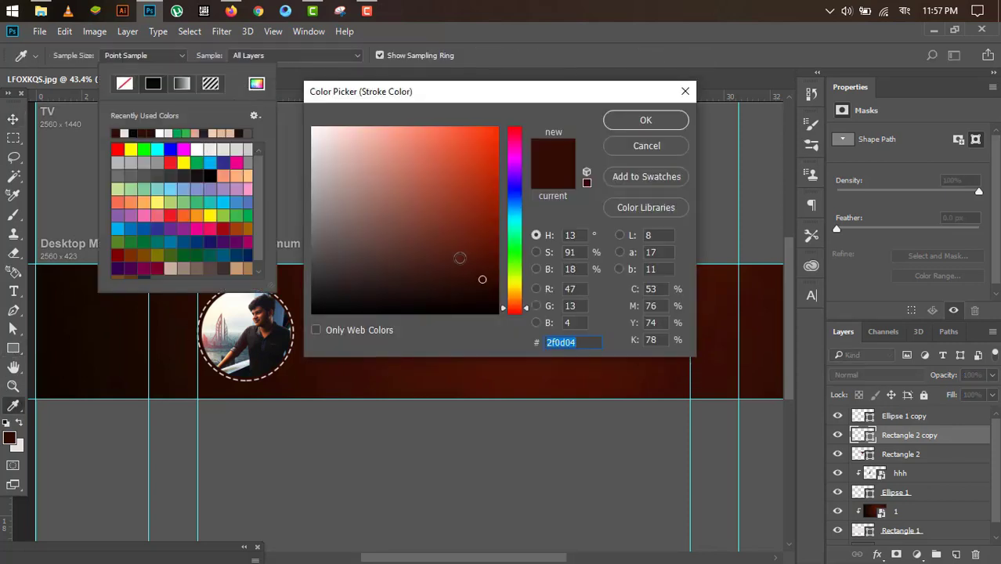
click(447, 240)
click(624, 127)
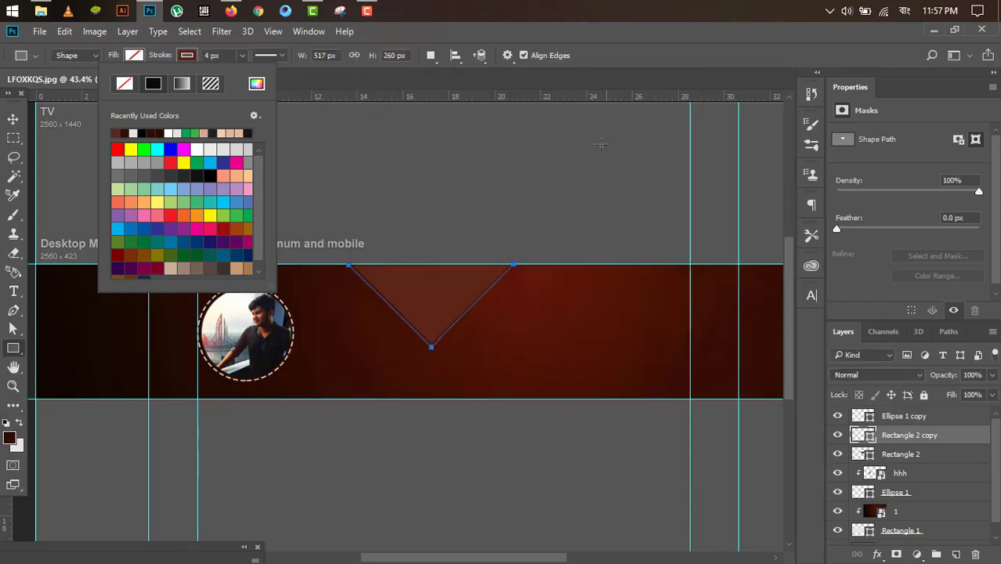
click(267, 55)
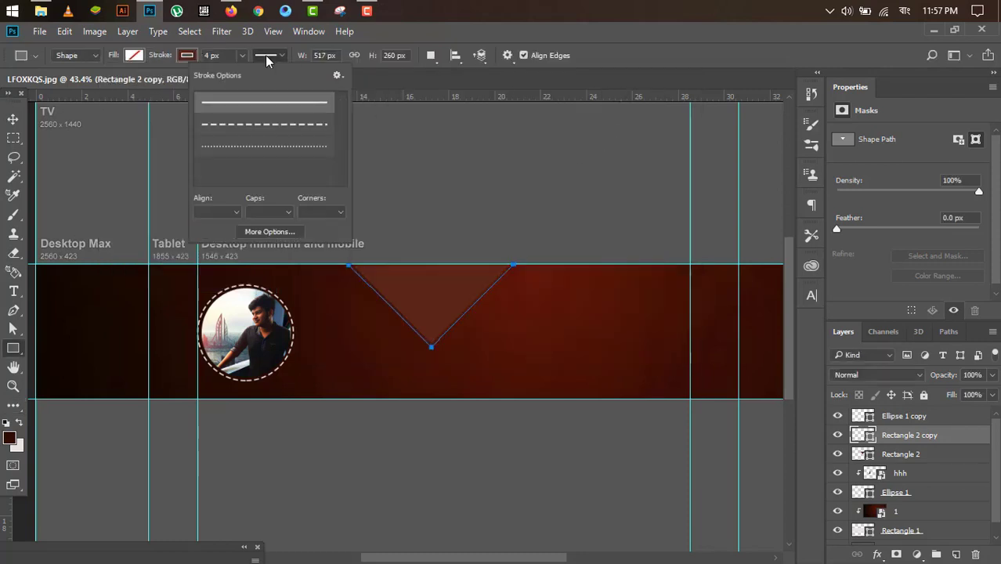
click(259, 126)
click(11, 120)
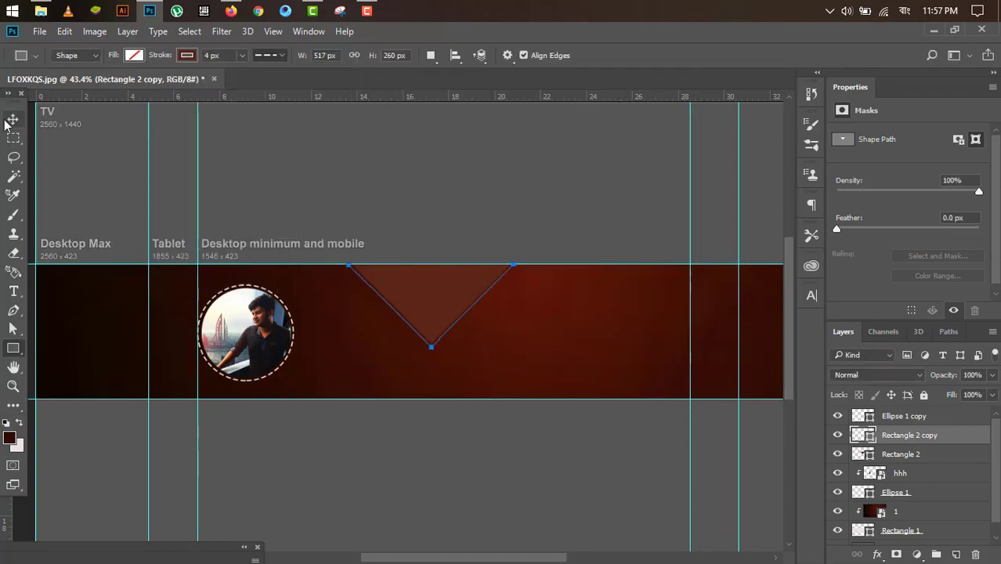
click(11, 120)
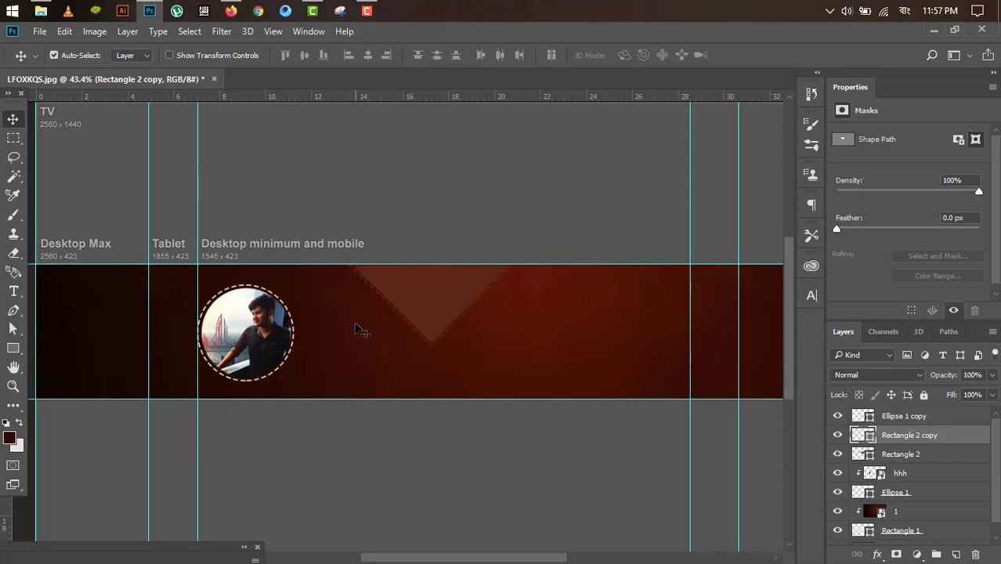
ctrl+click(899, 454)
Scale the filled triangle and its dashed copy together to about 137%, re-centred on the top guide.
key(ctrl+t)
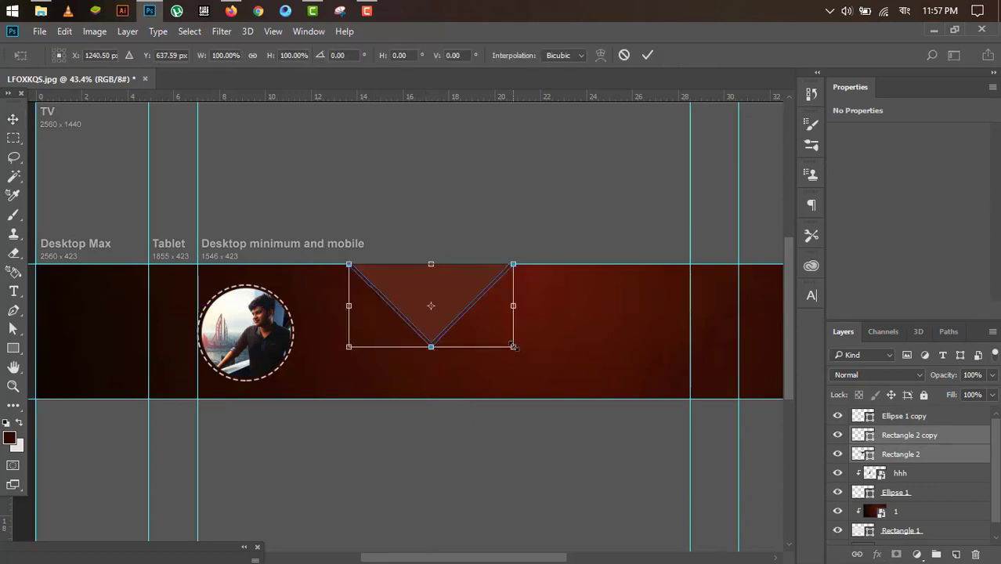
drag(514, 351, 547, 368)
drag(480, 312, 464, 307)
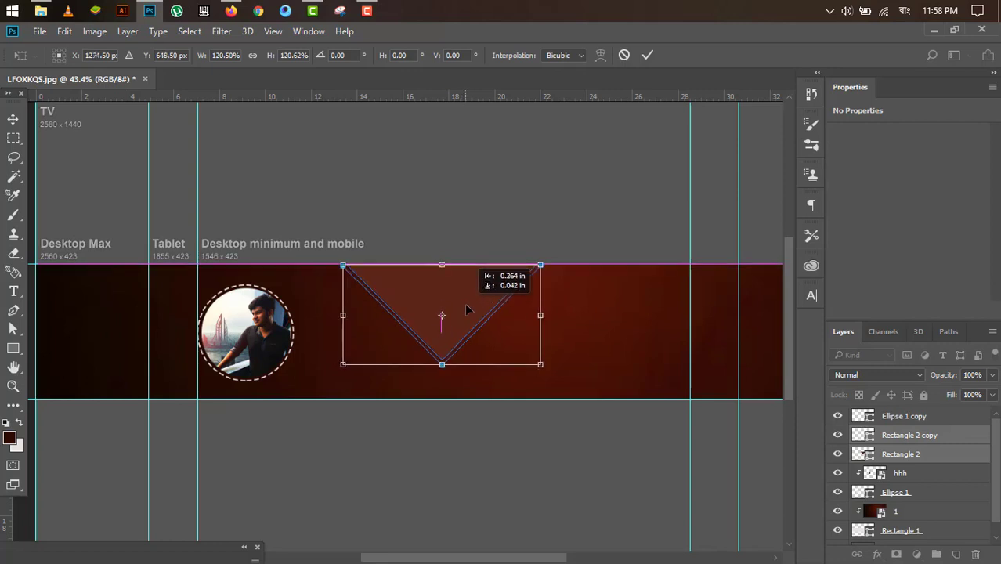
drag(464, 307, 460, 317)
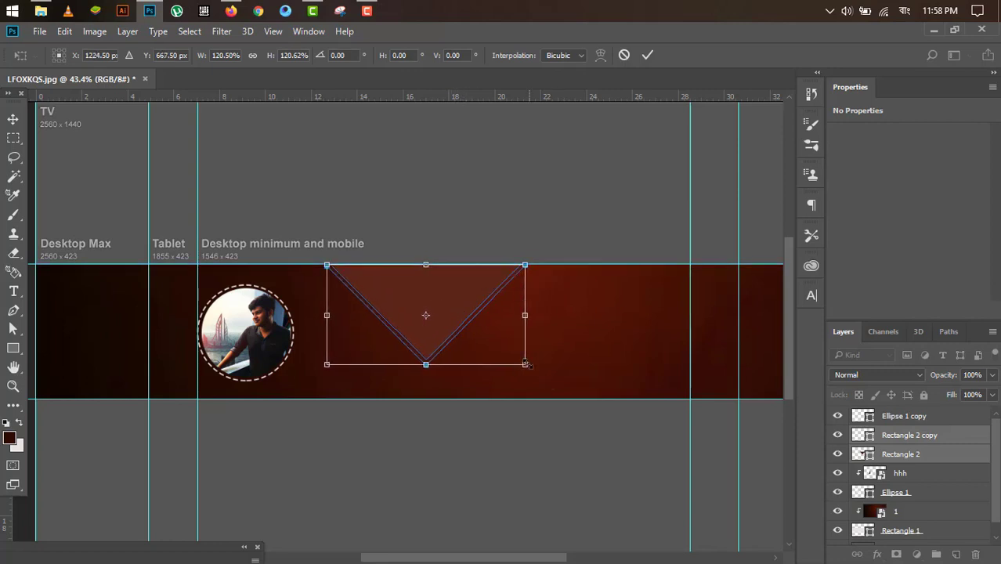
drag(524, 363, 552, 378)
drag(462, 336, 467, 333)
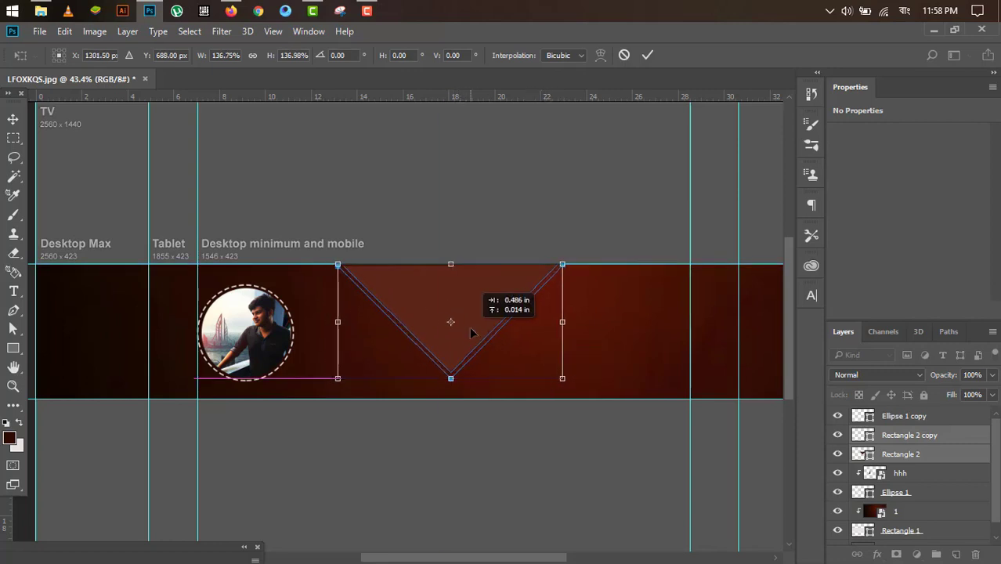
click(647, 55)
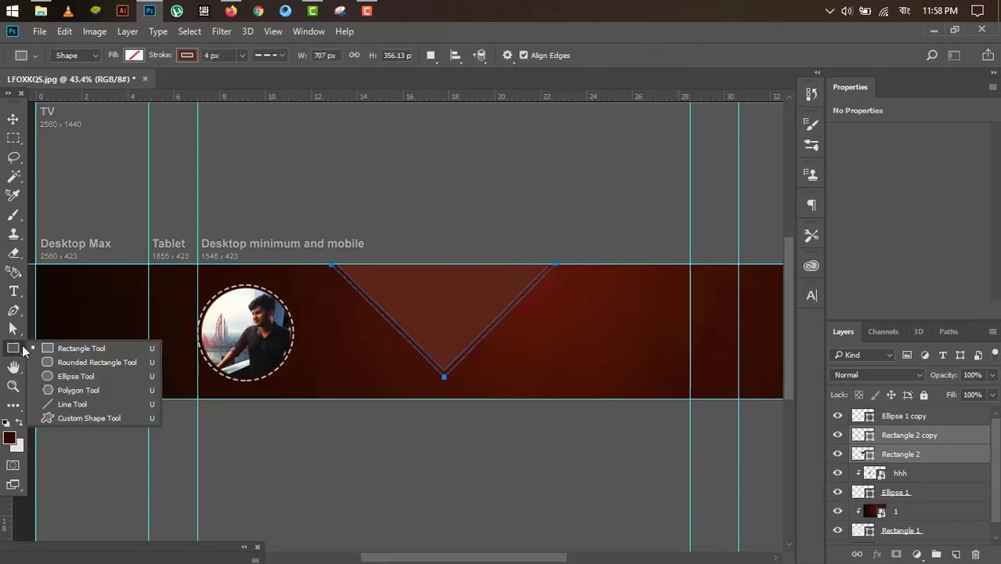
Draw a bar to the right of the triangle and move Rectangle 3 to the top of Layers.
drag(13, 350, 68, 344)
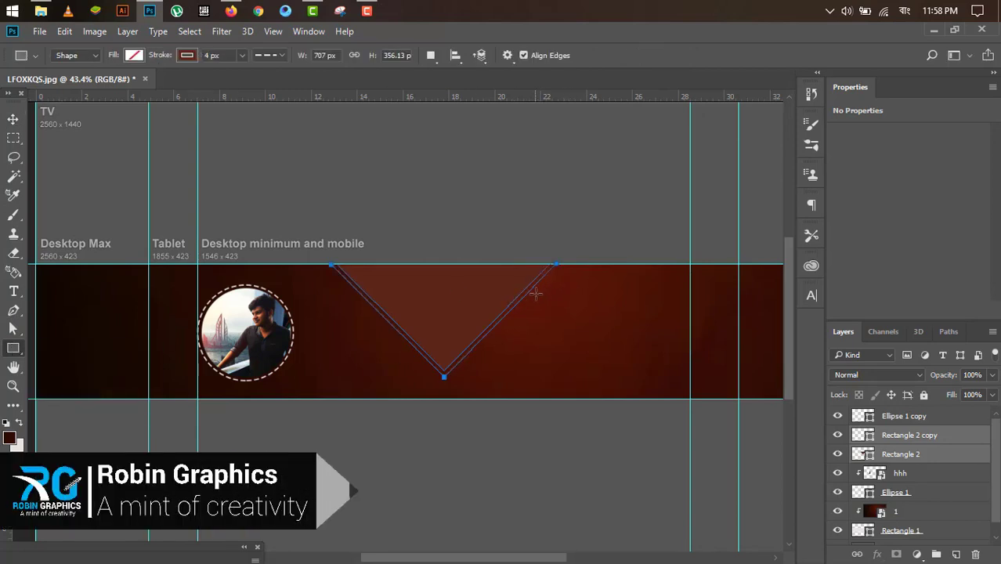
drag(536, 294, 625, 309)
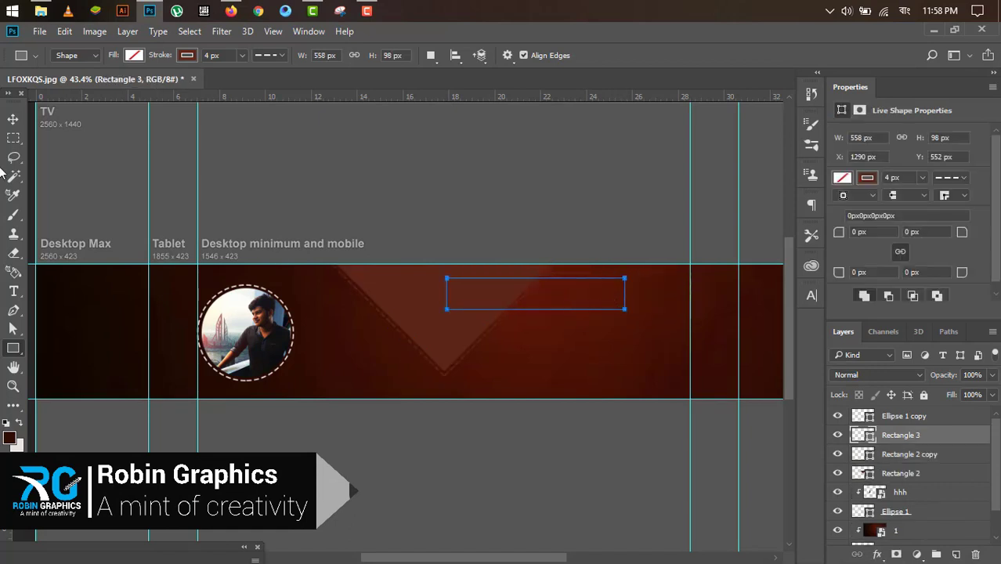
click(13, 119)
drag(906, 439, 899, 412)
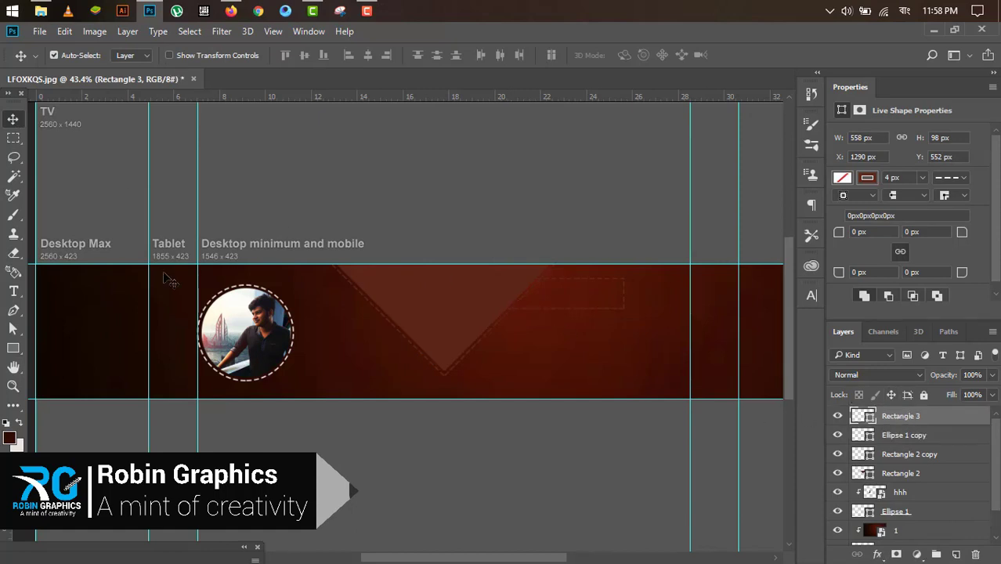
Fill the bar dark reddish-brown and remove its outline.
click(12, 348)
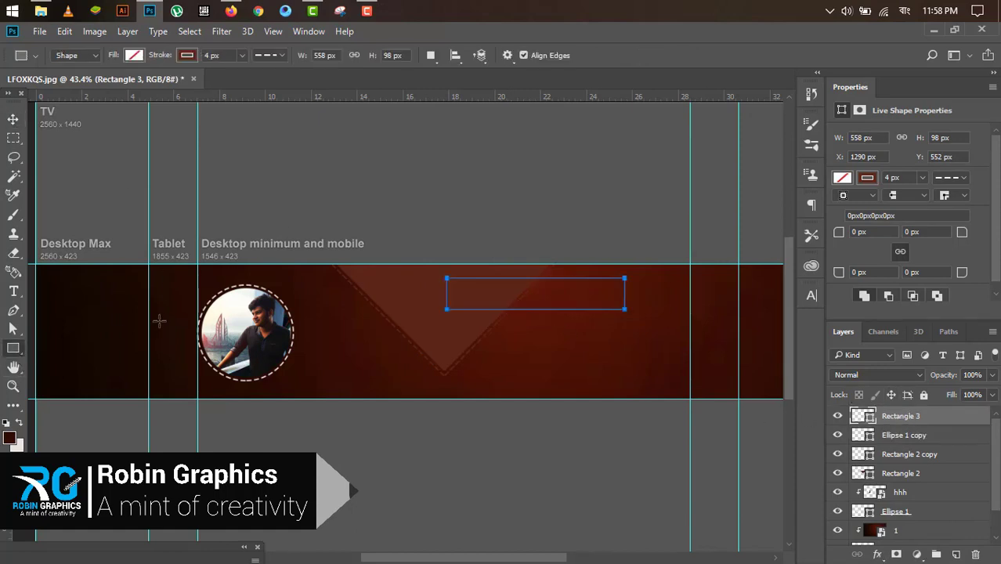
click(132, 56)
click(68, 133)
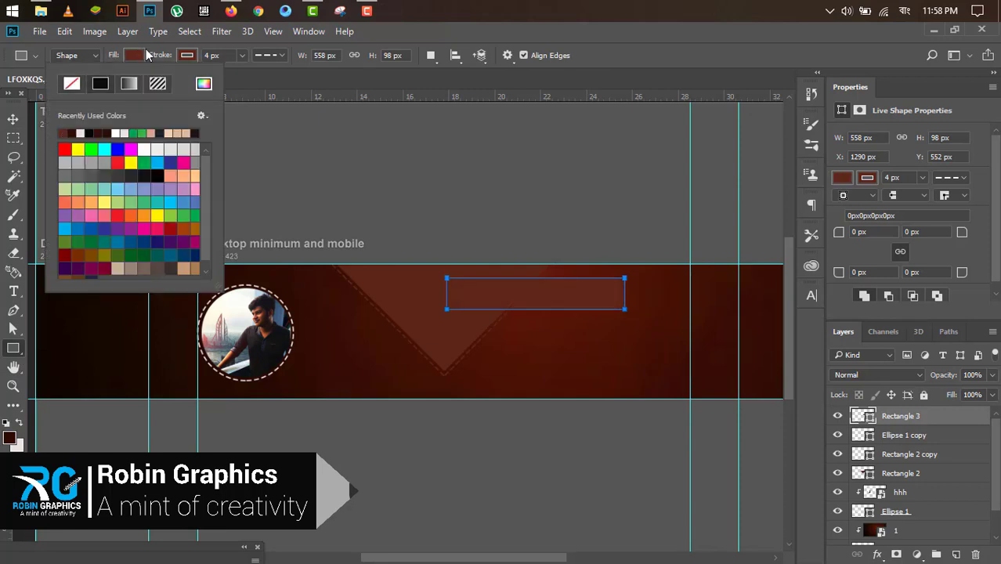
click(197, 56)
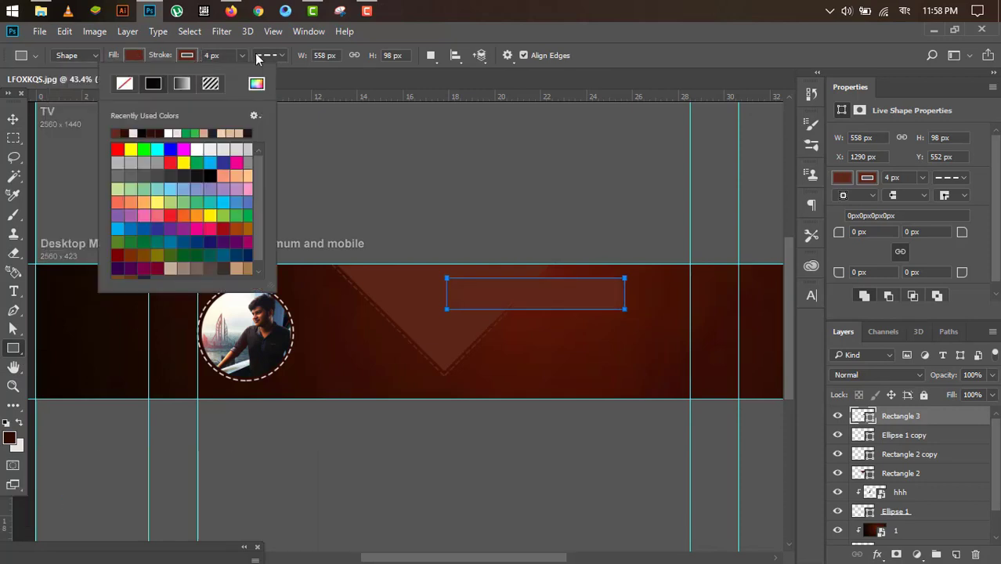
click(125, 84)
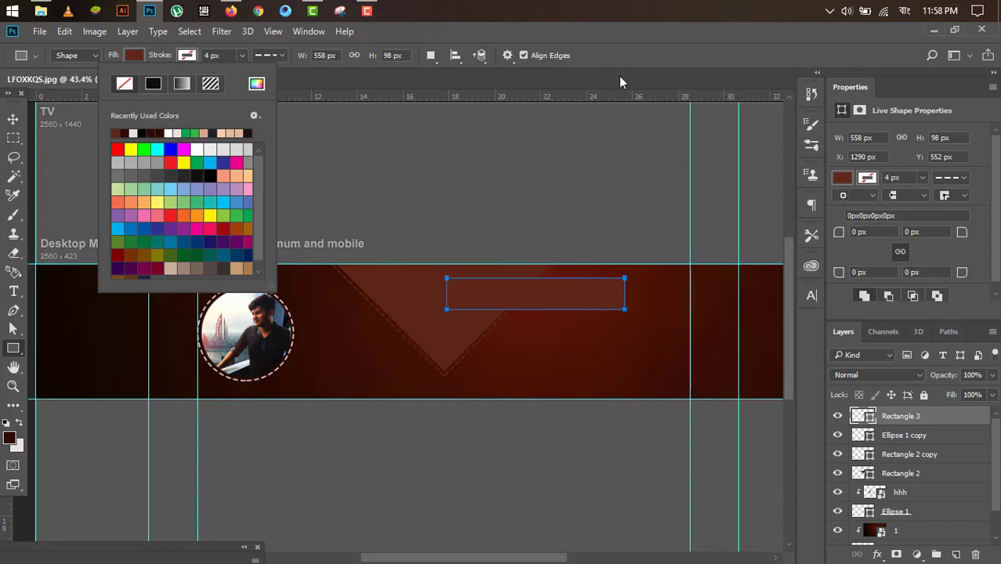
click(276, 202)
click(12, 119)
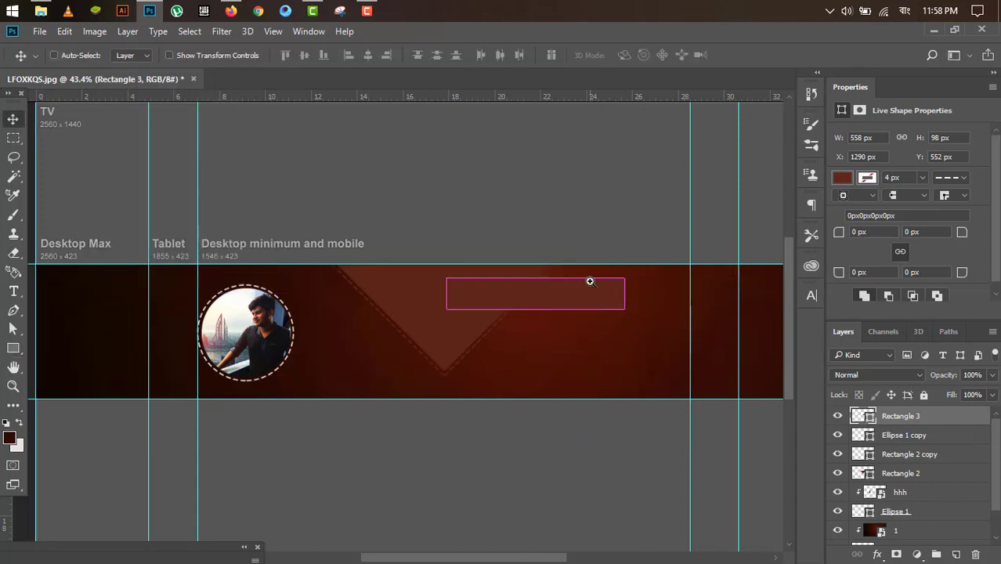
scroll(588, 279, up, 1)
scroll(566, 294, up, 1)
Slide the bar right to the guide and pull its top-left corner right, converting it to a path.
drag(581, 297, 675, 304)
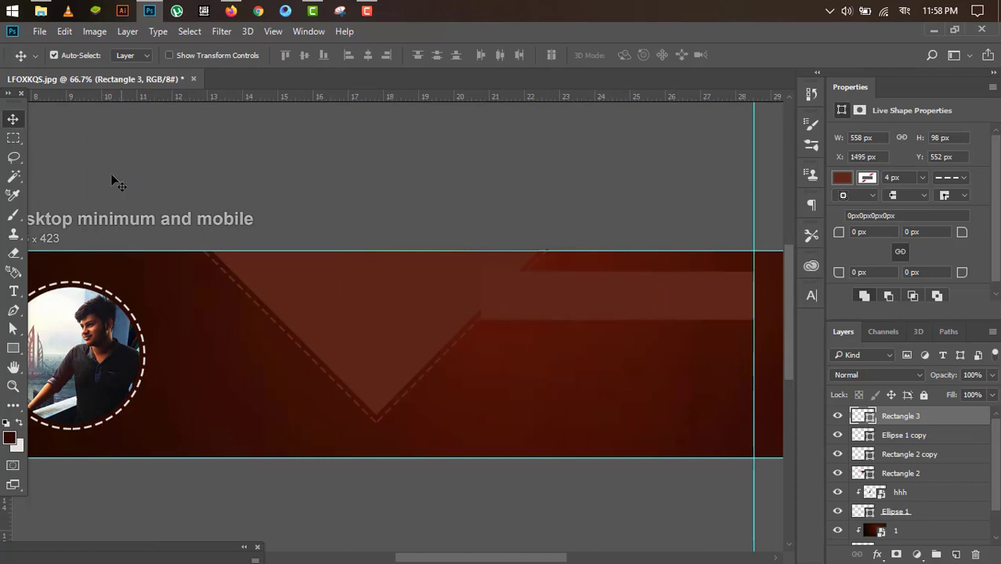
click(13, 329)
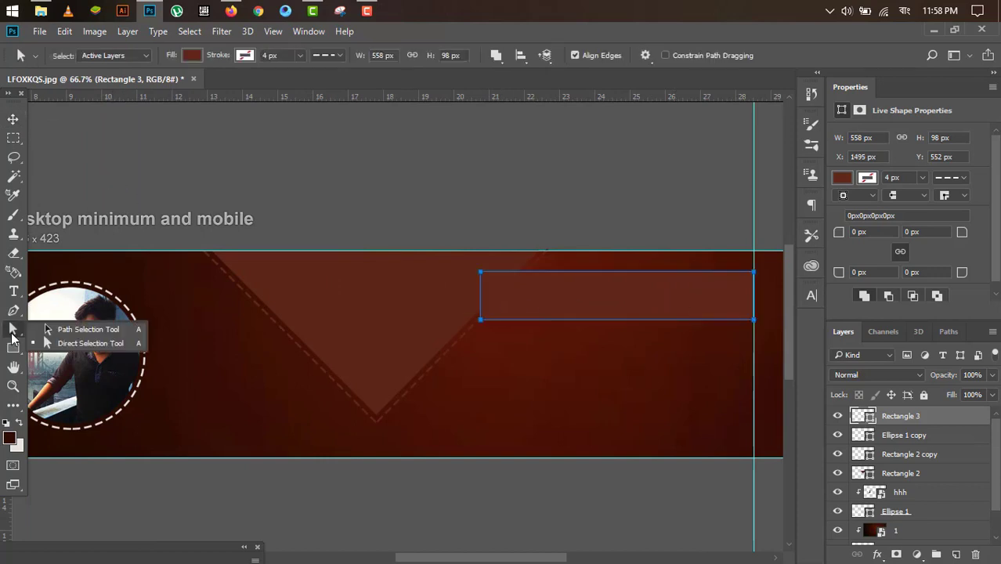
click(86, 344)
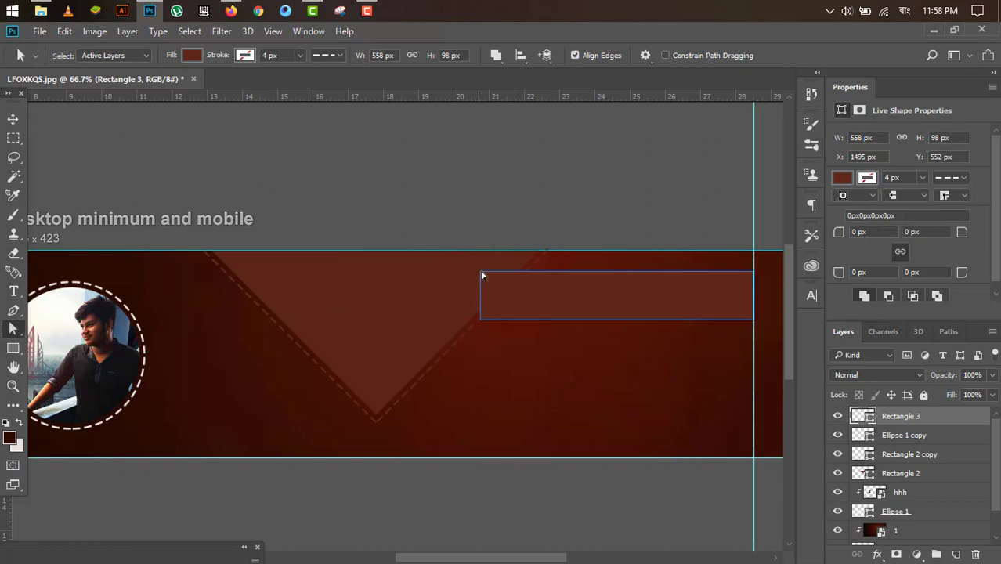
drag(481, 273, 541, 274)
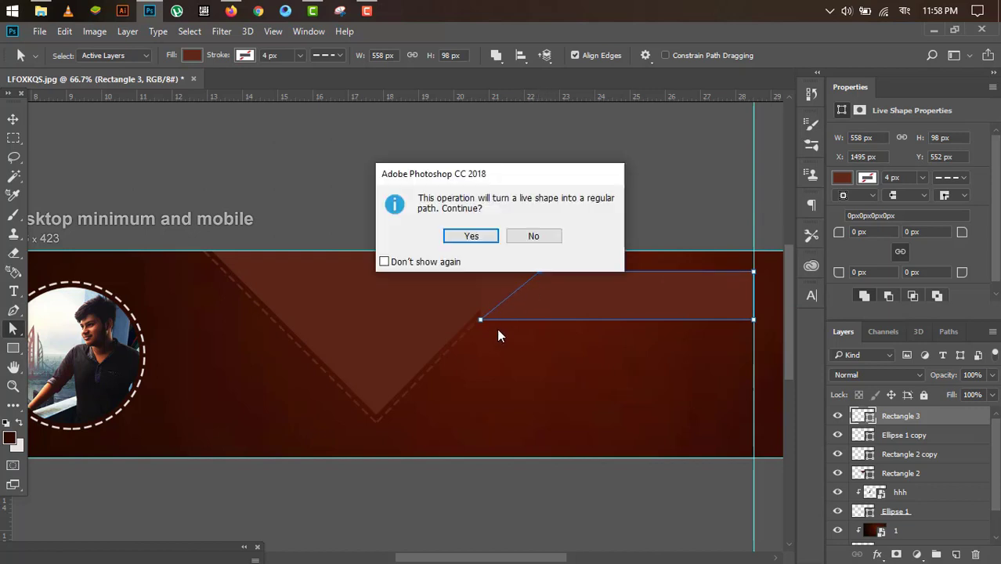
click(472, 237)
Adjust the bar's bottom-left corner so its slanted end follows the dashed edge.
drag(483, 321, 497, 322)
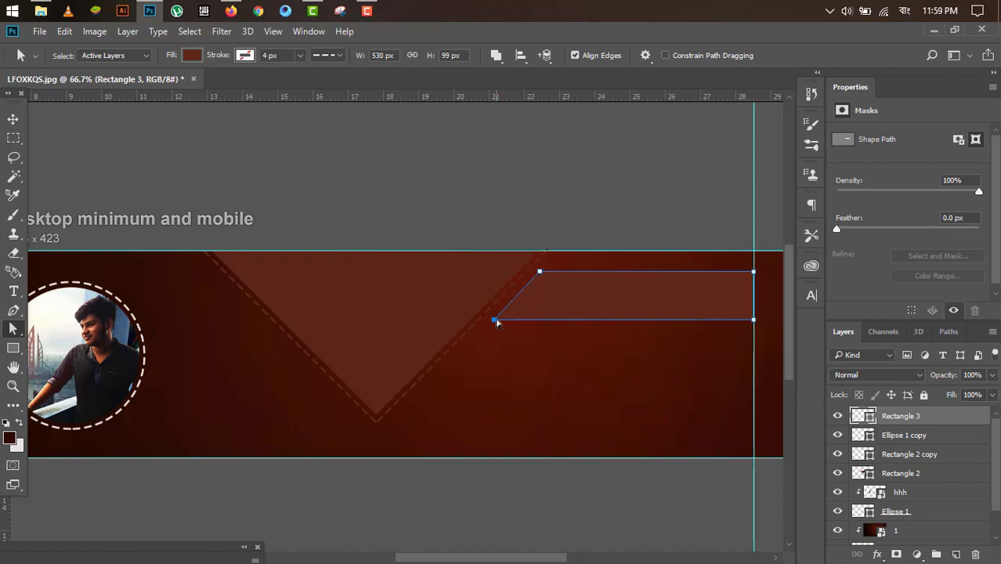
scroll(507, 310, up, 5)
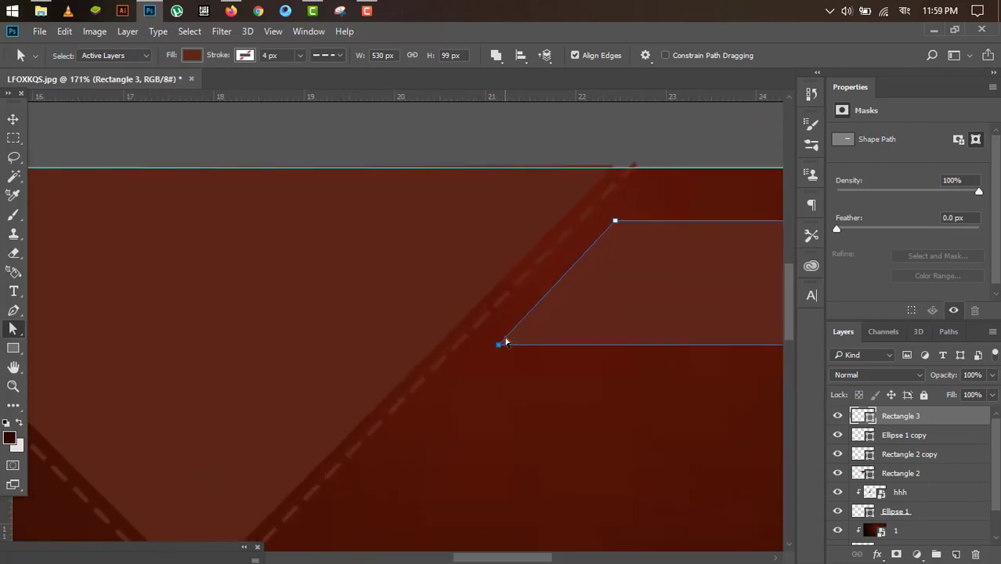
drag(499, 349, 493, 348)
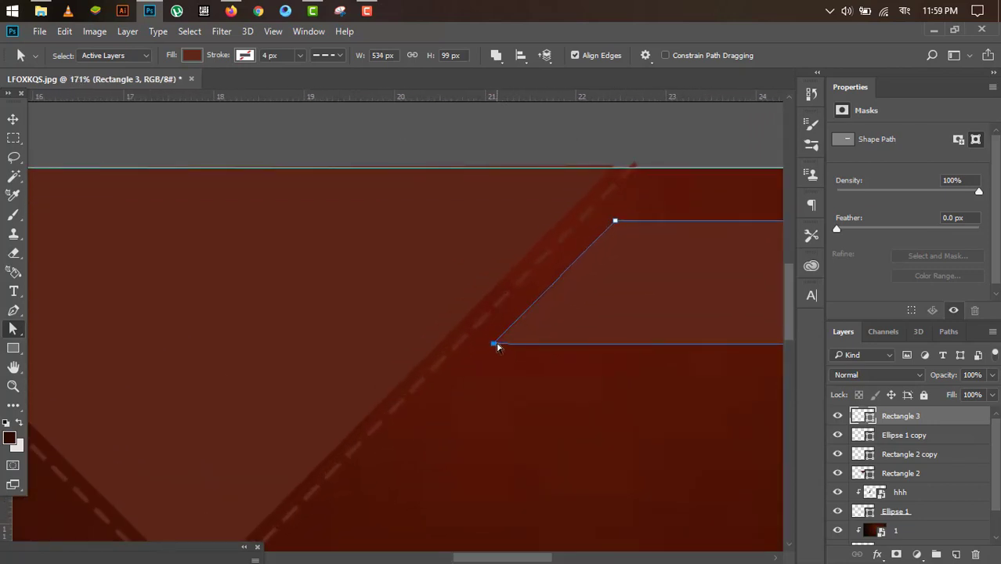
click(12, 118)
scroll(607, 337, down, 2)
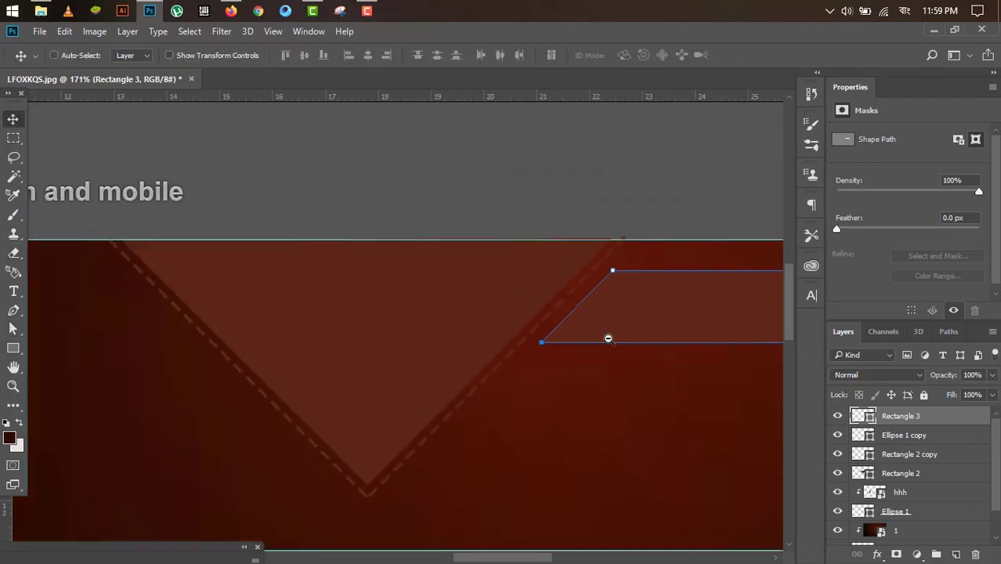
scroll(607, 337, down, 2)
scroll(545, 313, up, 2)
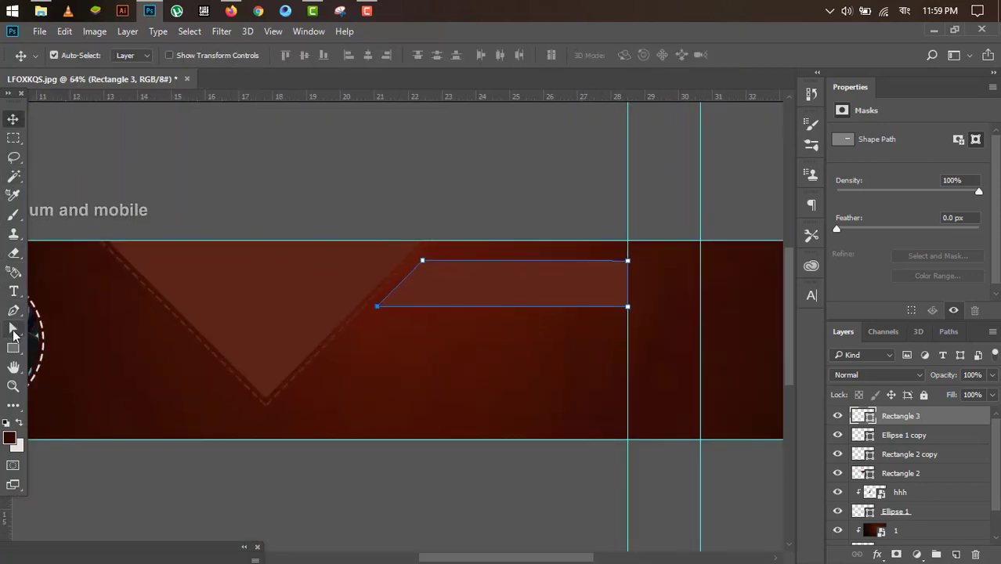
click(13, 329)
click(63, 331)
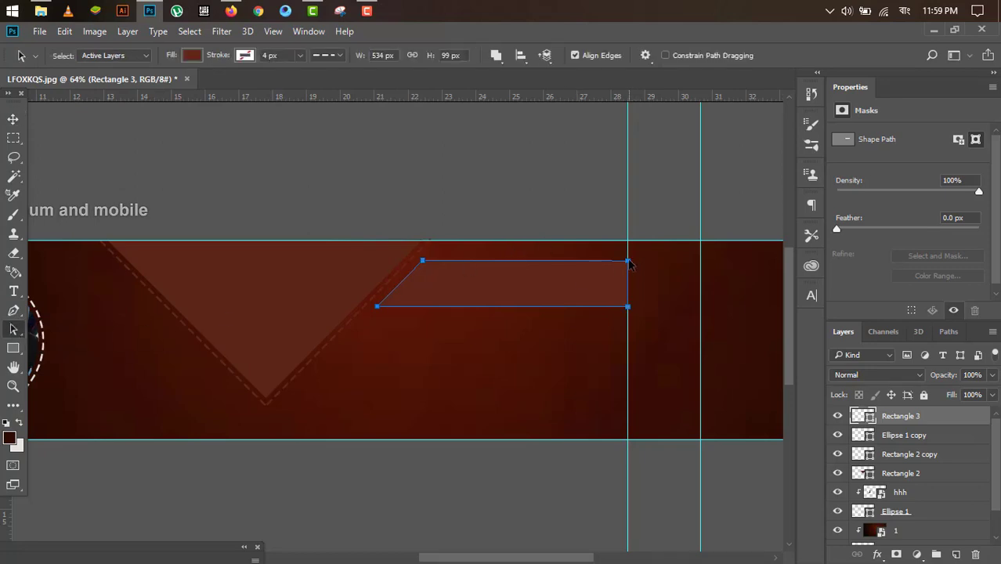
Duplicate the bar into two copies stacked below it and set the bottom bar's height.
click(13, 118)
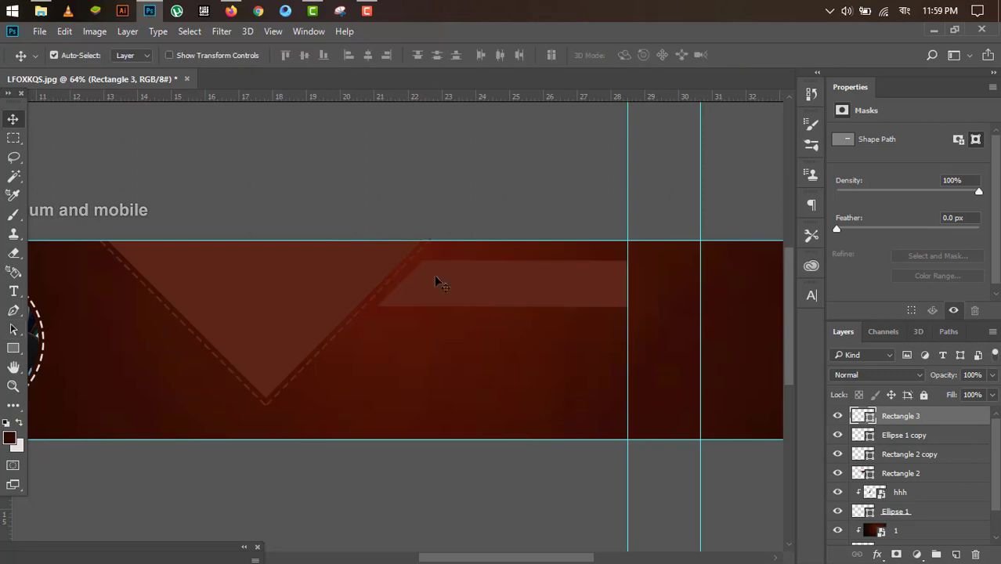
drag(463, 284, 410, 336)
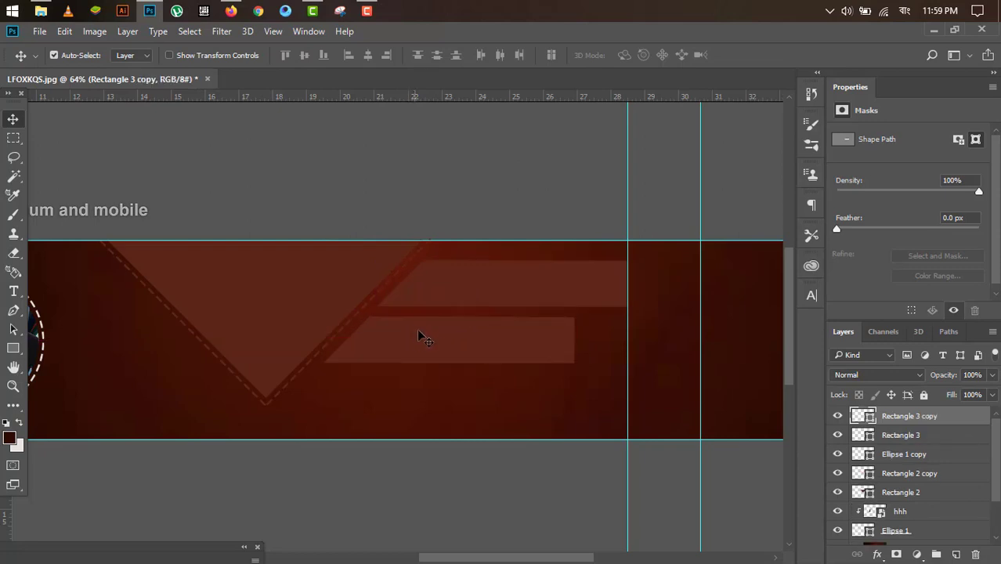
mouse_move(456, 336)
mouse_down()
mouse_move(444, 375)
mouse_move(416, 389)
mouse_move(410, 412)
mouse_up()
key(ctrl+t)
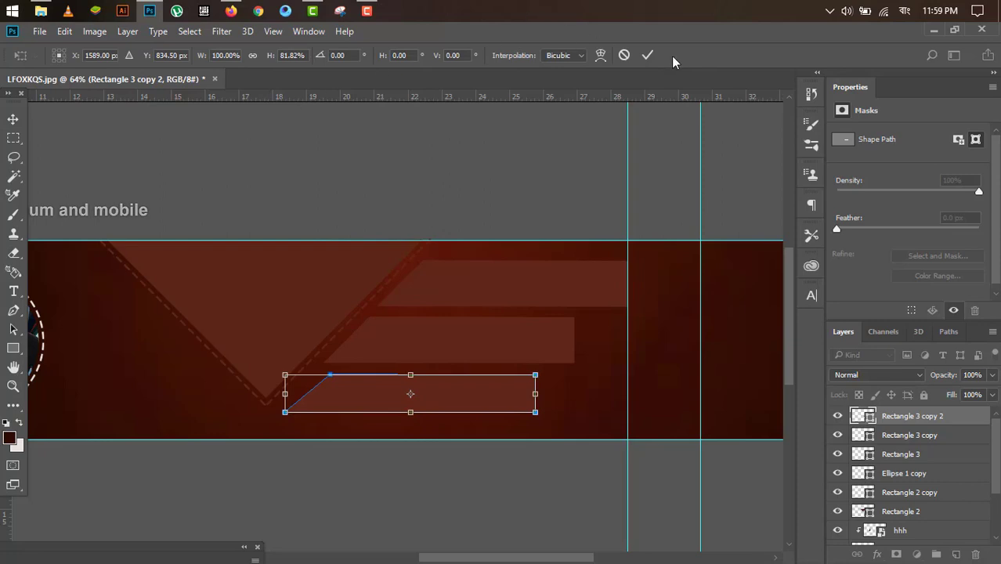
click(647, 55)
Reduce the heights of the middle and top bars.
click(439, 349)
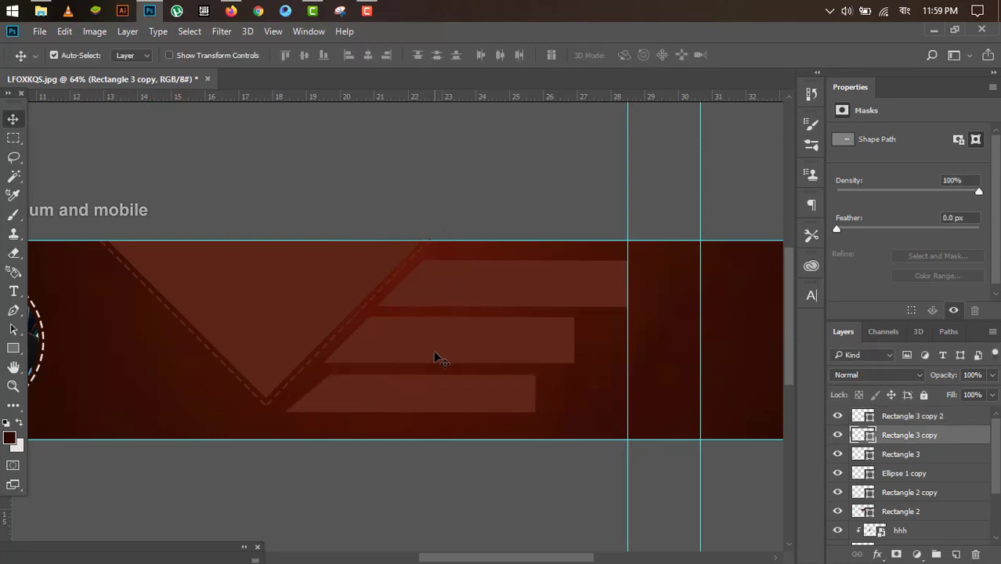
key(ctrl+t)
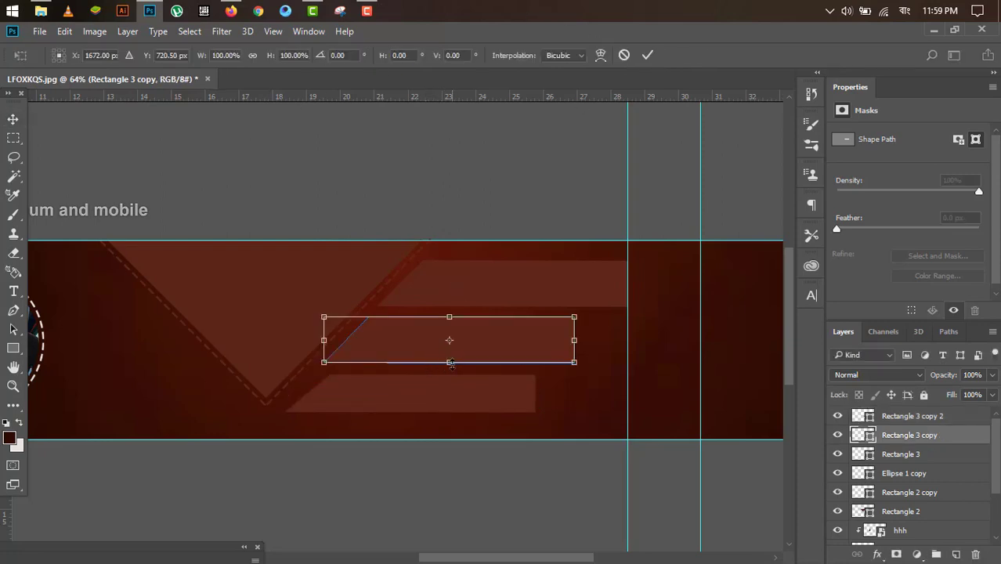
drag(449, 364, 449, 357)
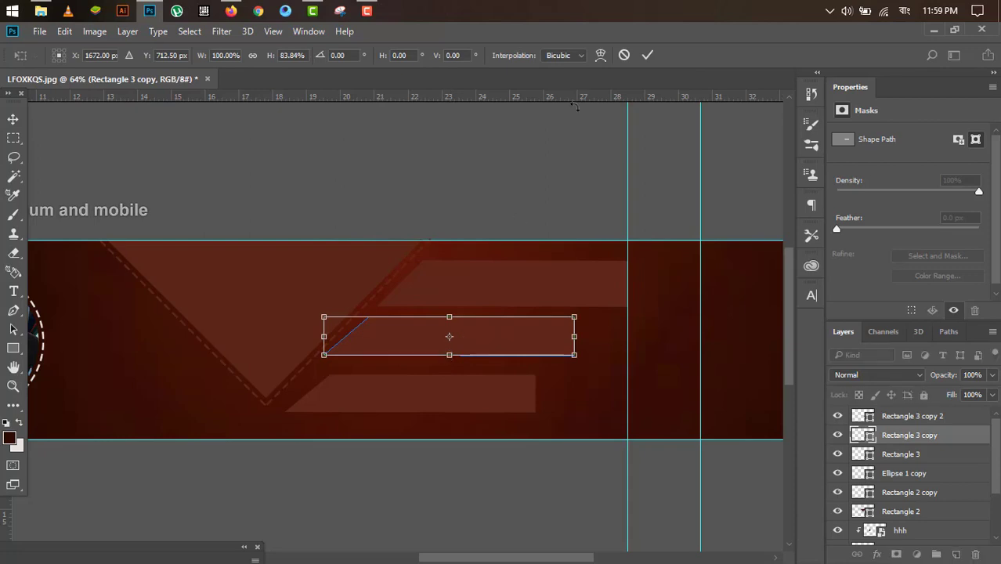
click(644, 56)
ctrl+click(517, 293)
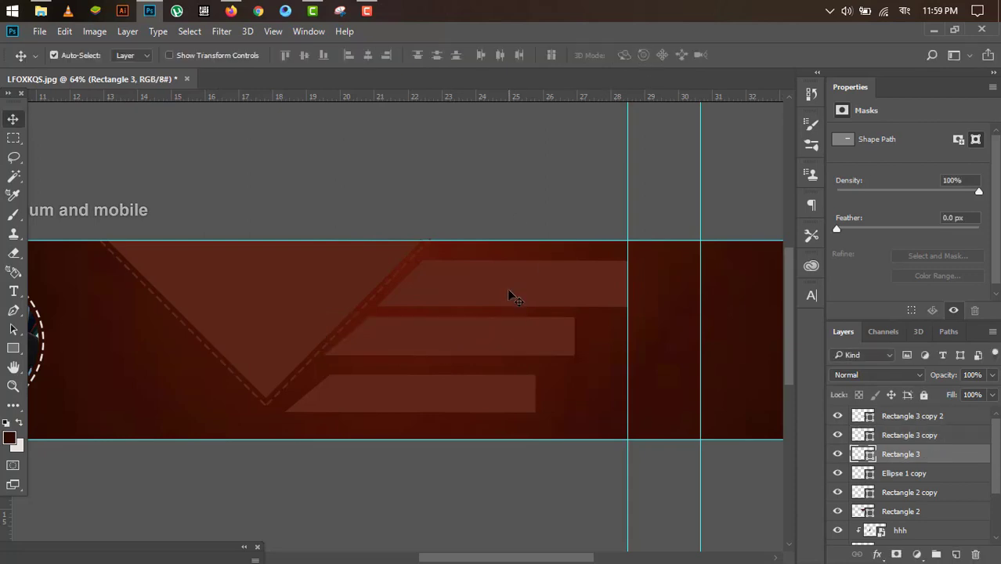
key(ctrl+t)
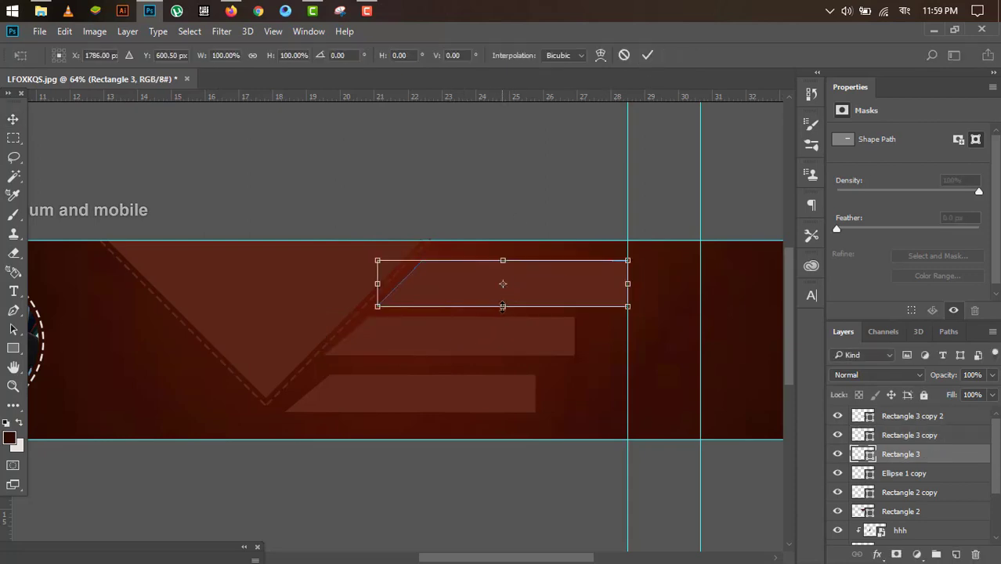
drag(502, 306, 503, 296)
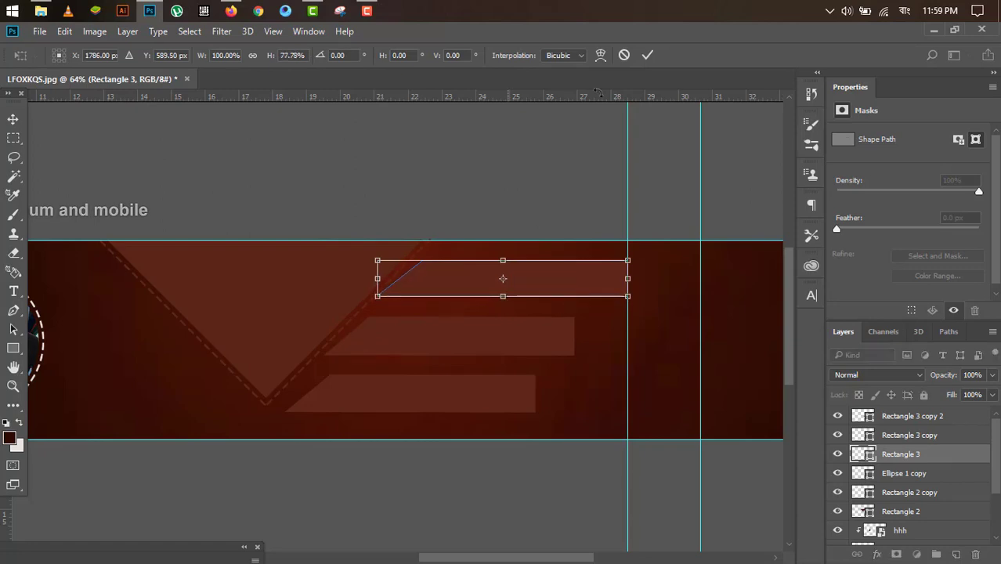
click(650, 55)
Move the middle and bottom bars up for even spacing and nudge them toward the stripe.
drag(490, 323, 502, 321)
drag(453, 414, 453, 385)
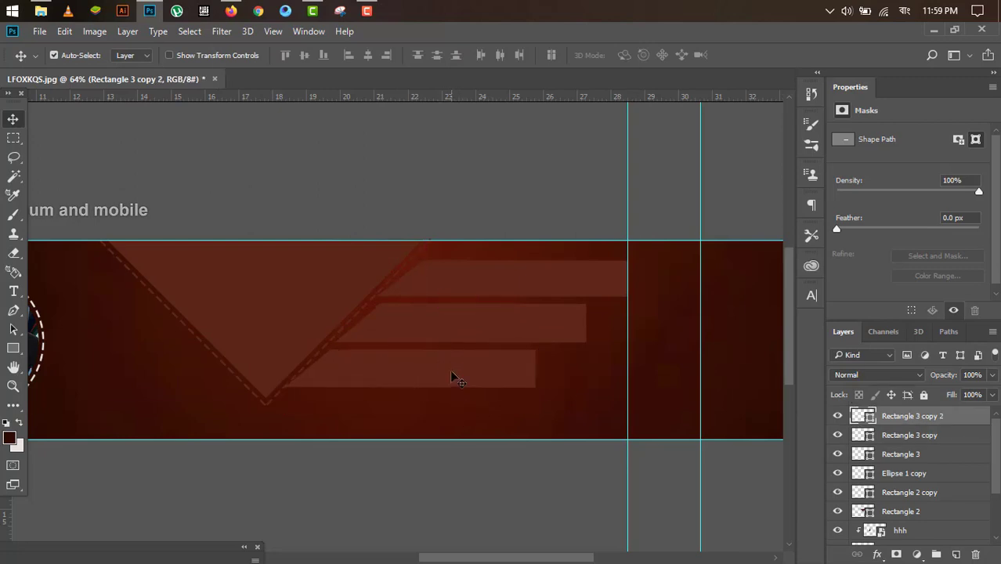
key(Right)
key(Right)
key(Right)
key(Right)
key(Right)
key(Right)
click(441, 329)
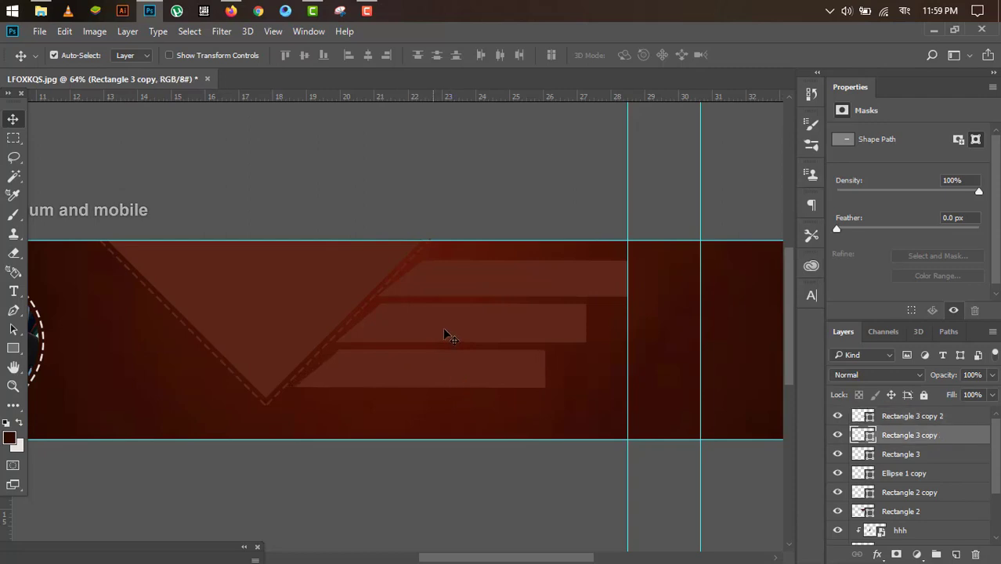
key(Right)
key(Right)
key(Right)
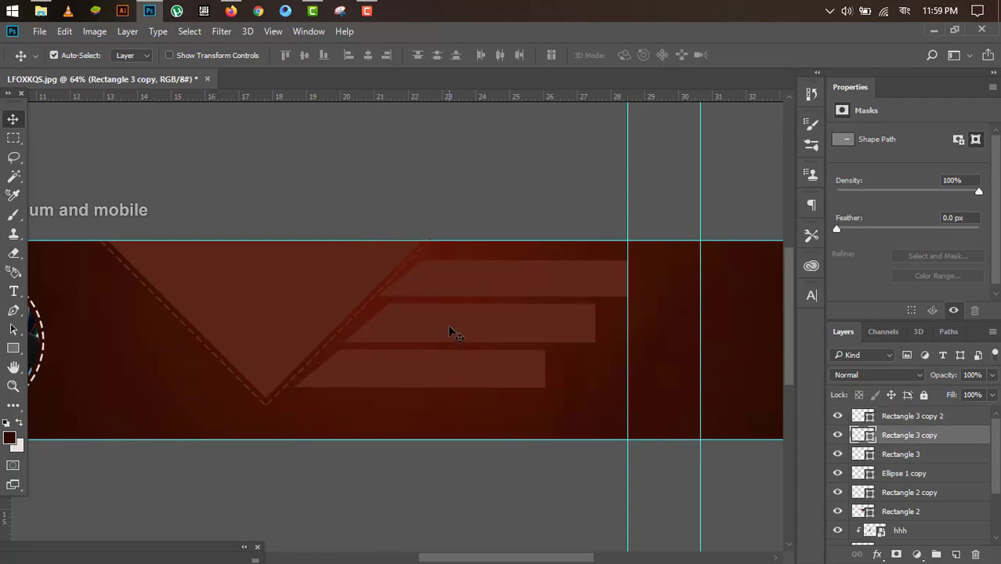
click(462, 290)
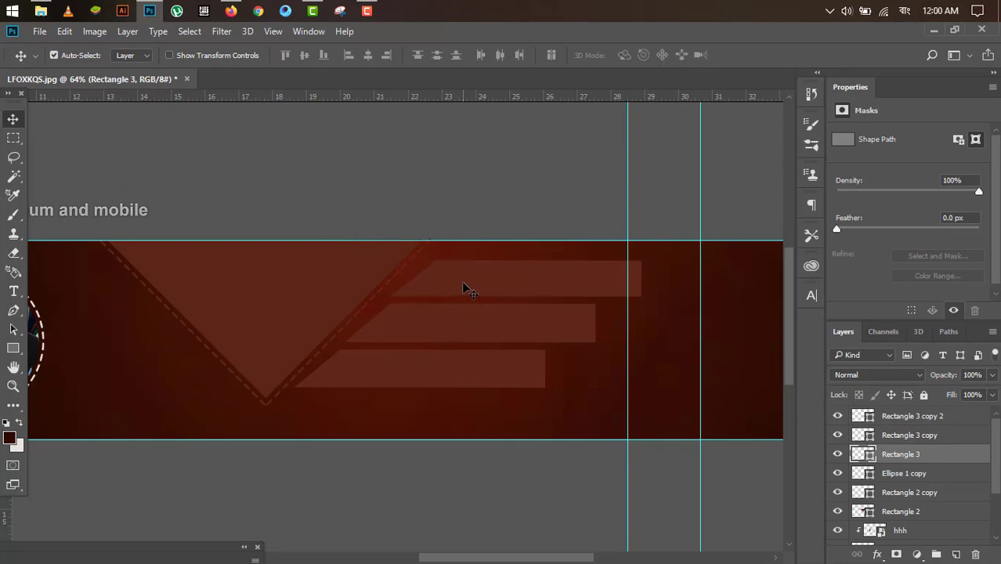
Nudge the top bar into line and move the middle bar's top-left corner onto the stripe edge.
key(Left)
key(Left)
key(Left)
ctrl+click(416, 305)
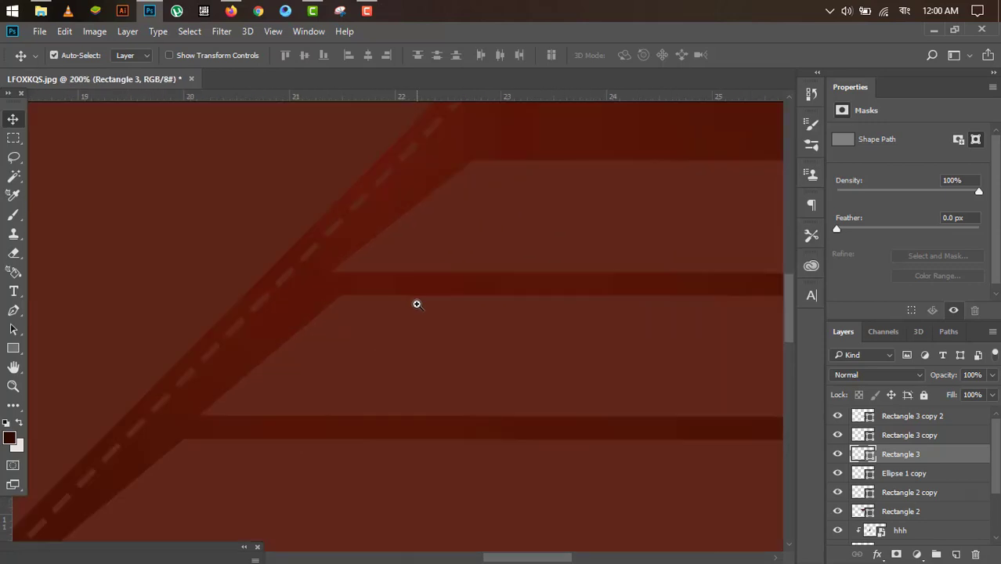
click(14, 329)
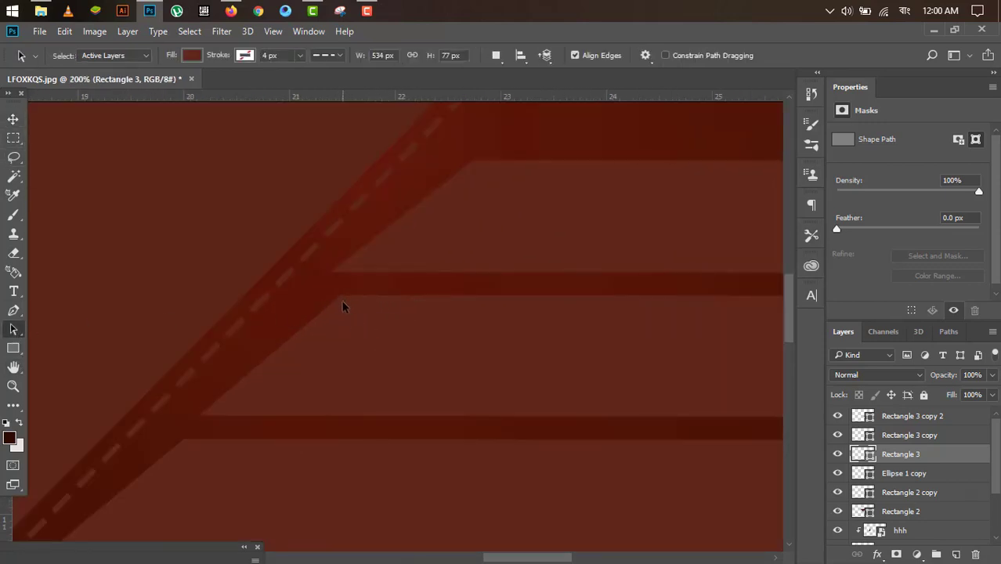
click(901, 474)
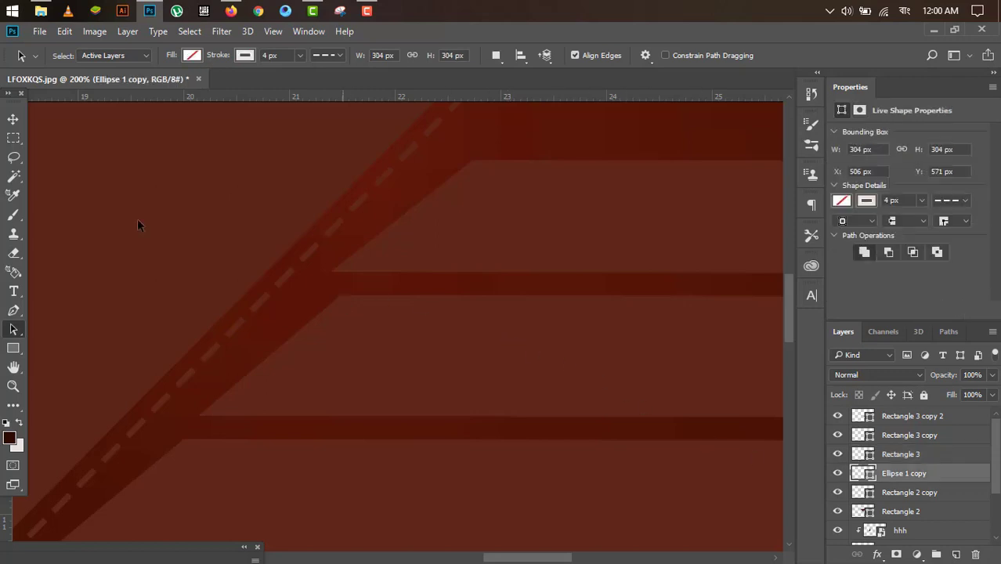
key(v)
click(362, 363)
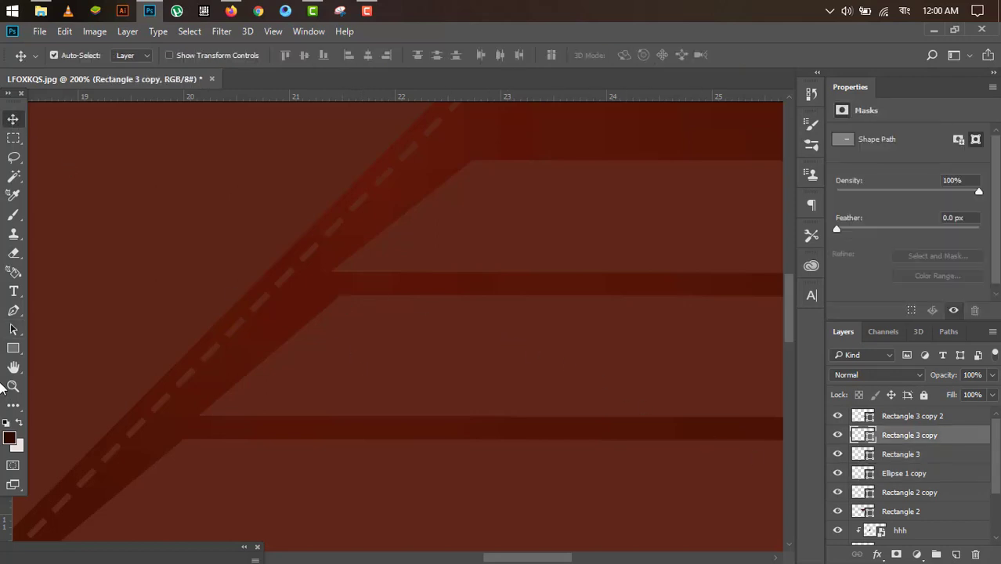
click(13, 329)
click(57, 342)
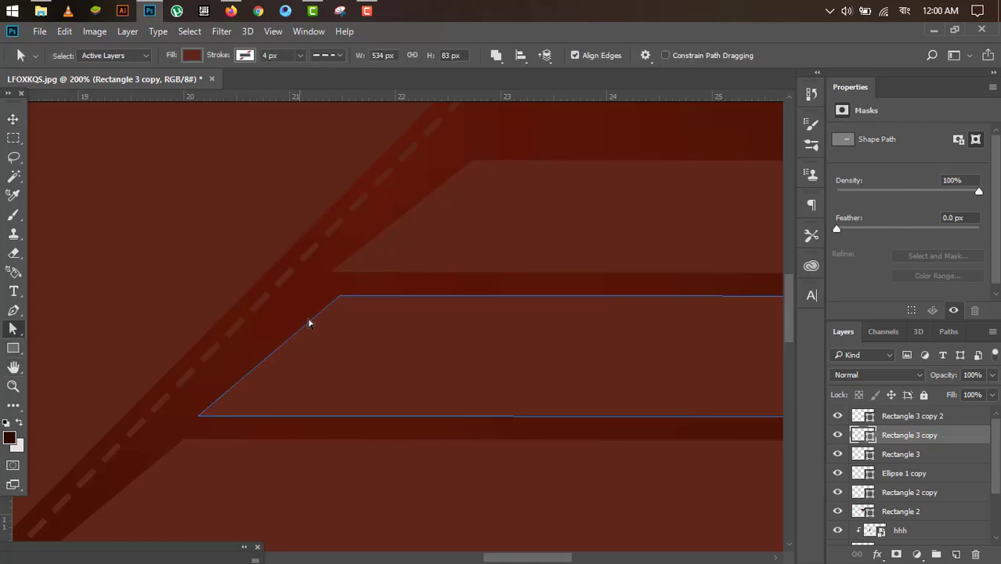
click(340, 298)
drag(340, 298, 323, 293)
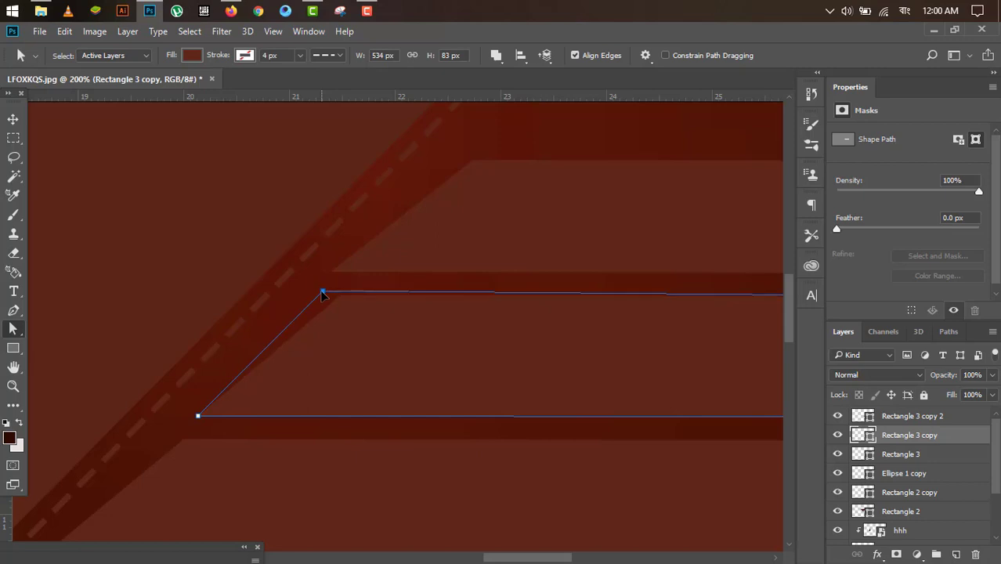
Shift the bottom bar's top-left corner onto the stripe edge, then zoom out to the whole banner.
click(13, 118)
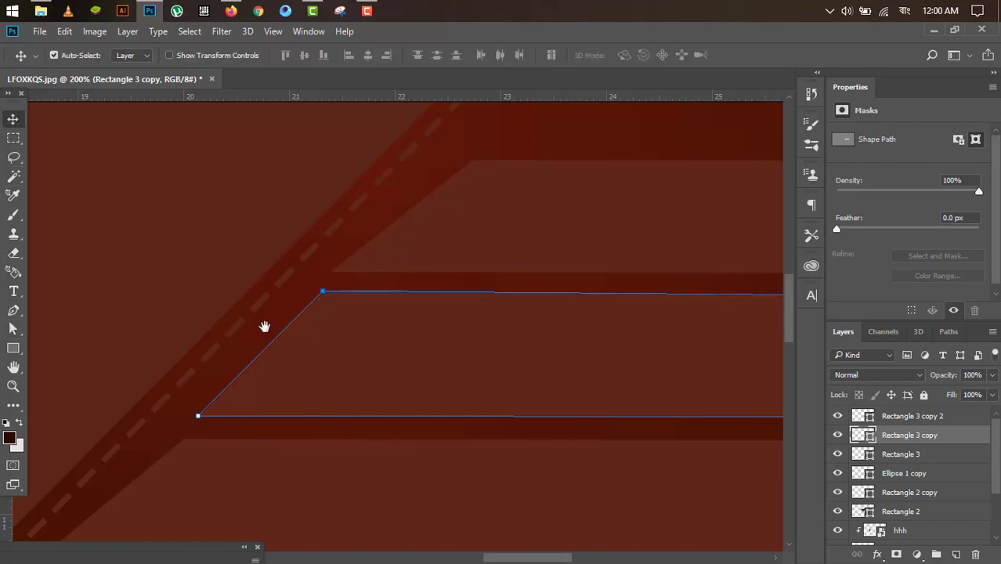
drag(301, 335, 428, 215)
click(317, 327)
click(317, 328)
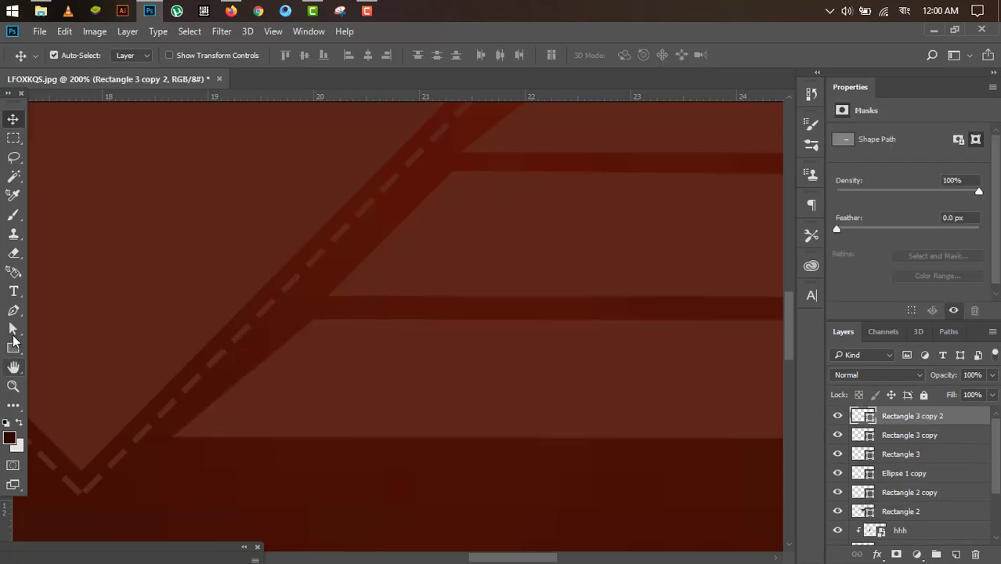
click(13, 329)
click(332, 329)
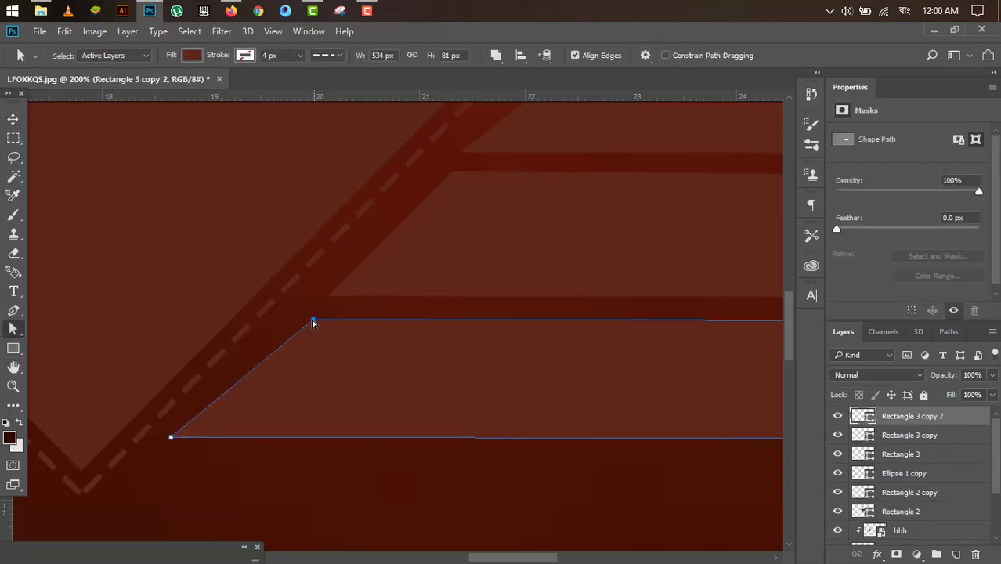
drag(312, 322, 308, 327)
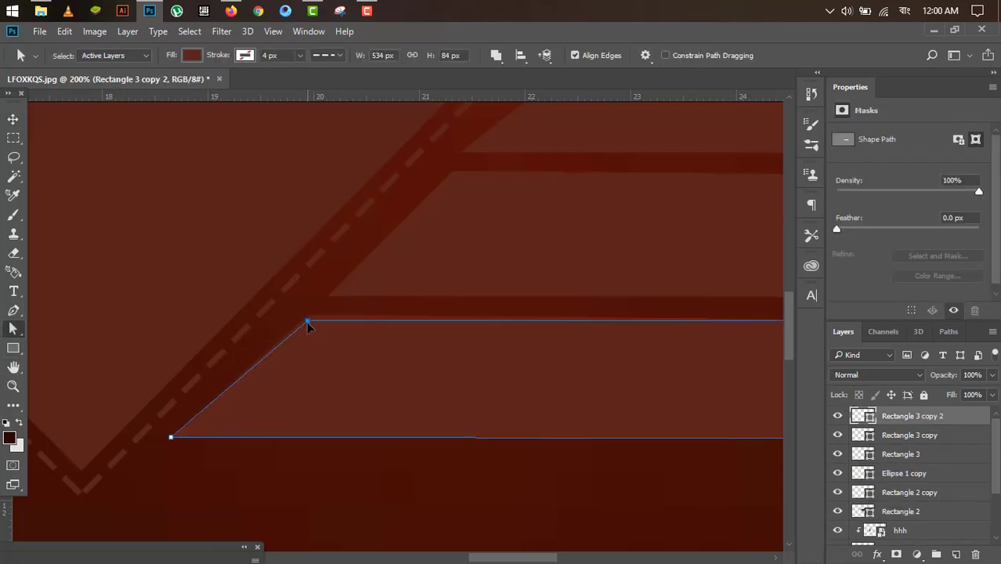
drag(307, 321, 301, 320)
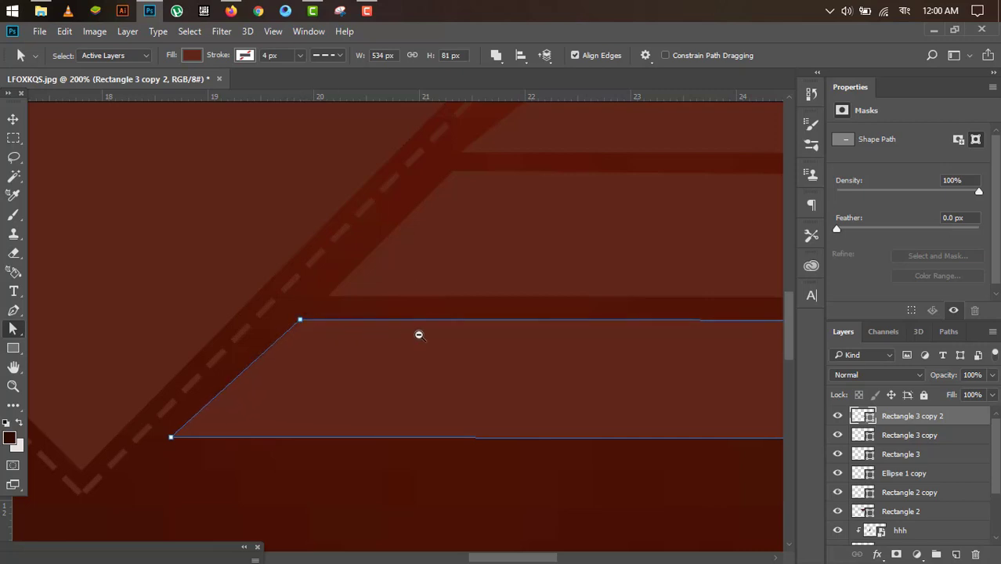
key(ctrl+z)
key(ctrl+minus)
key(ctrl+minus)
key(ctrl+minus)
Pull the top bar's right-end anchors back so they snap to the guide.
click(12, 119)
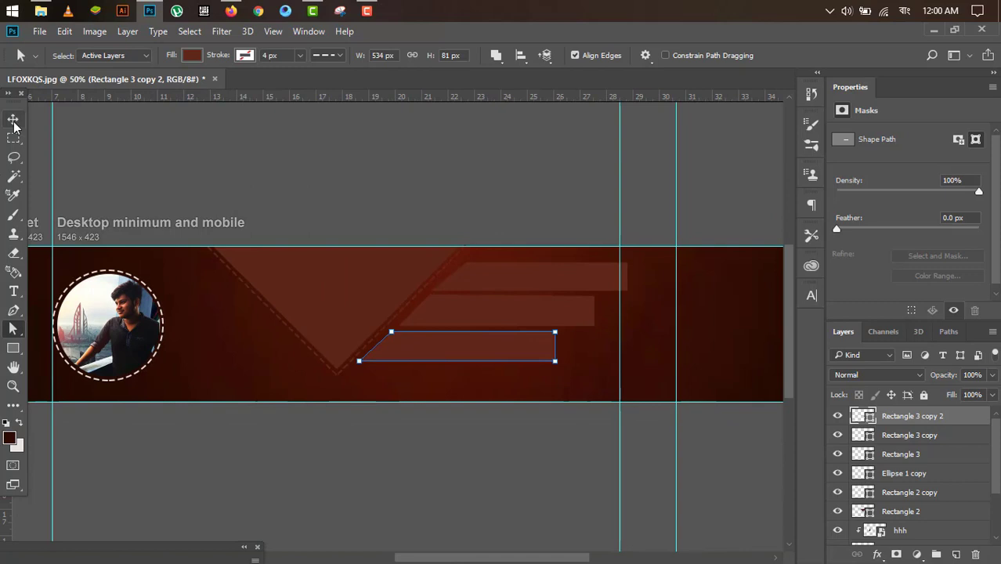
scroll(727, 326, up, 5)
ctrl+click(619, 442)
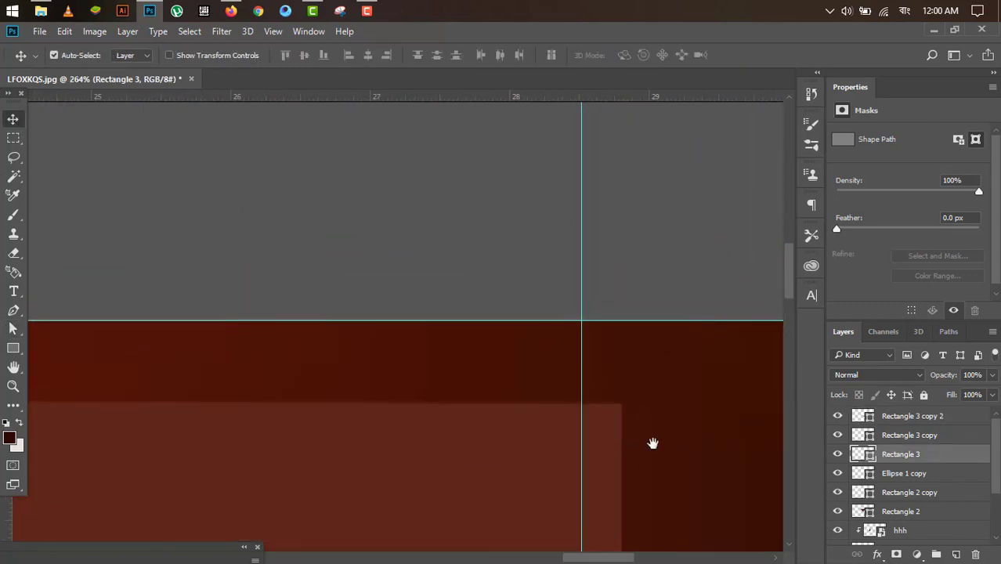
drag(653, 443, 623, 278)
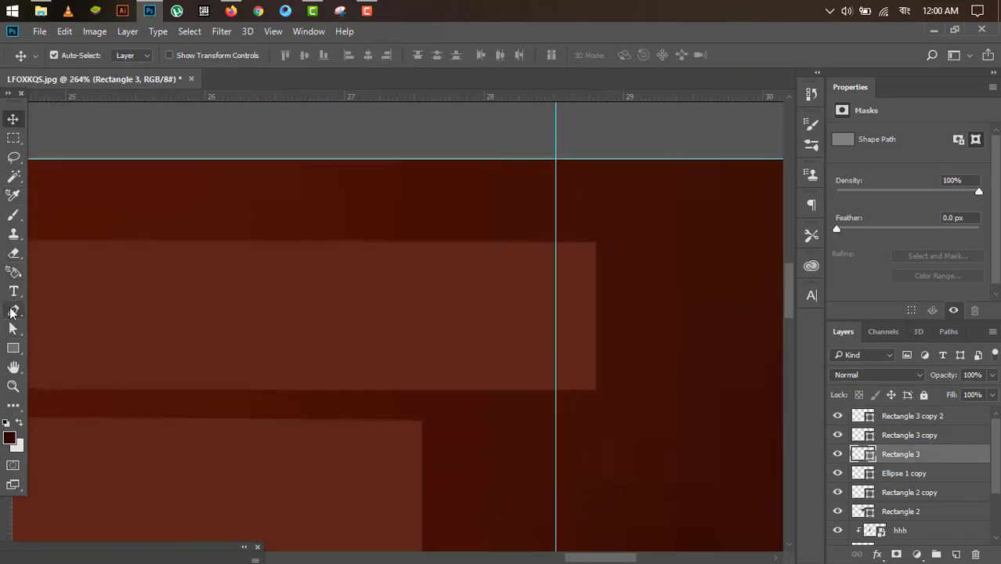
click(13, 329)
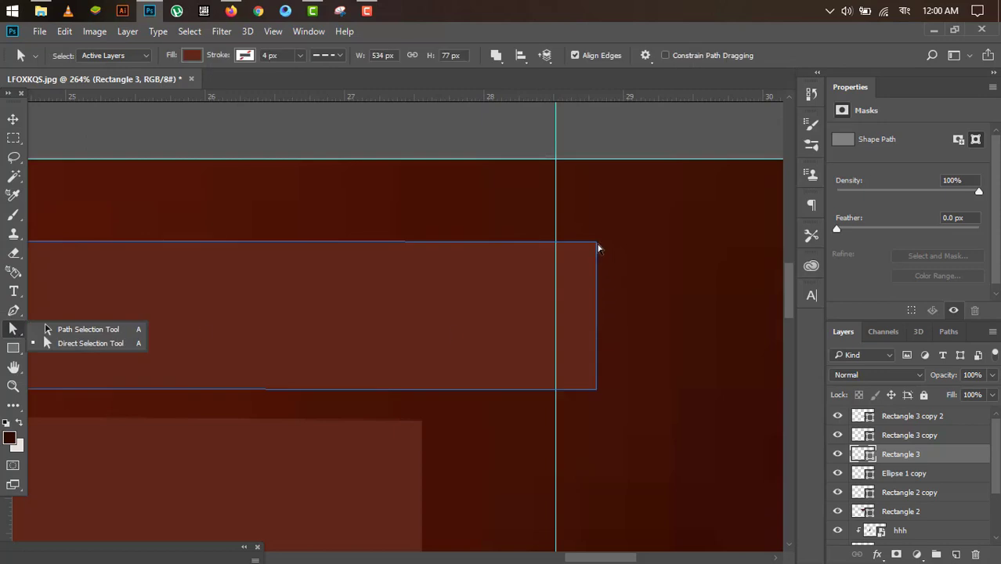
click(597, 244)
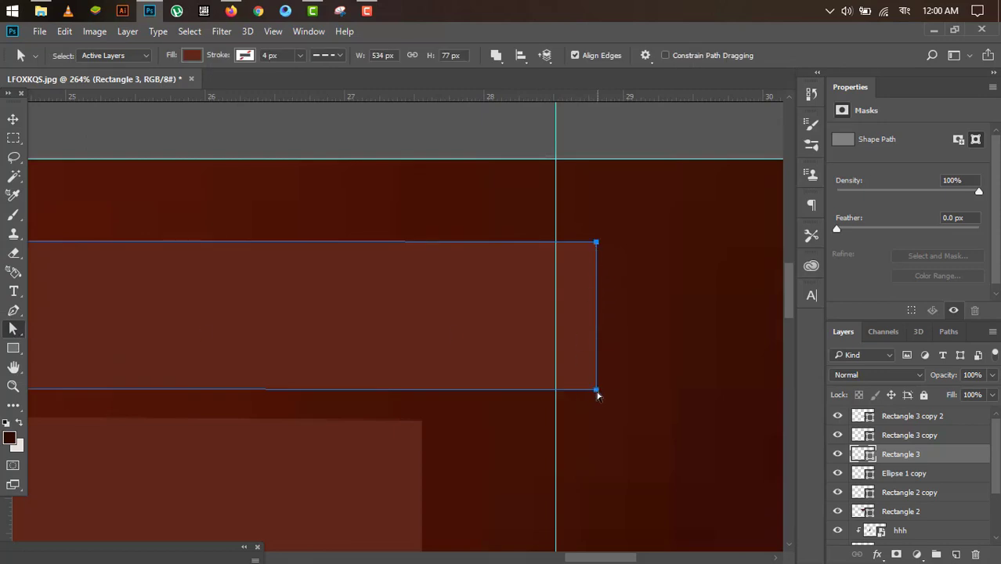
drag(599, 393, 556, 390)
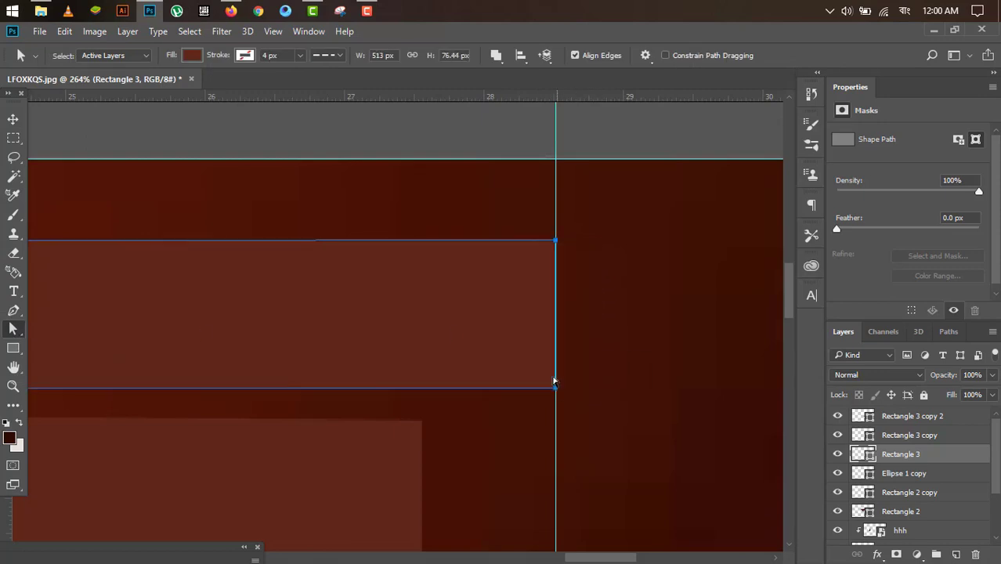
Align the top bar's slanted top-left corner with the stripe, then deselect all layers.
alt+click(458, 331)
alt+click(458, 331)
alt+click(458, 331)
alt+click(457, 331)
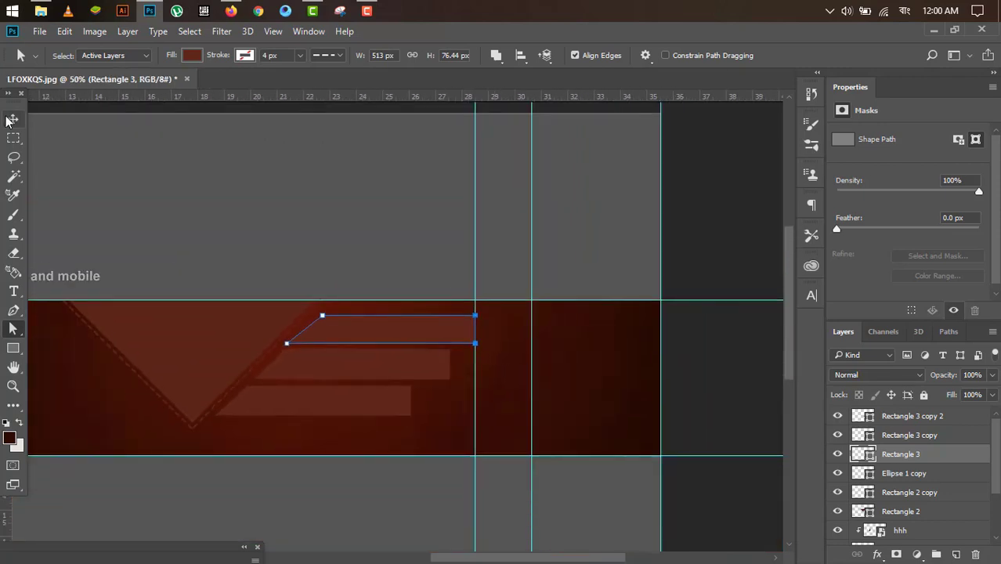
mouse_move(280, 299)
mouse_down()
mouse_move(380, 337)
mouse_move(354, 333)
mouse_up()
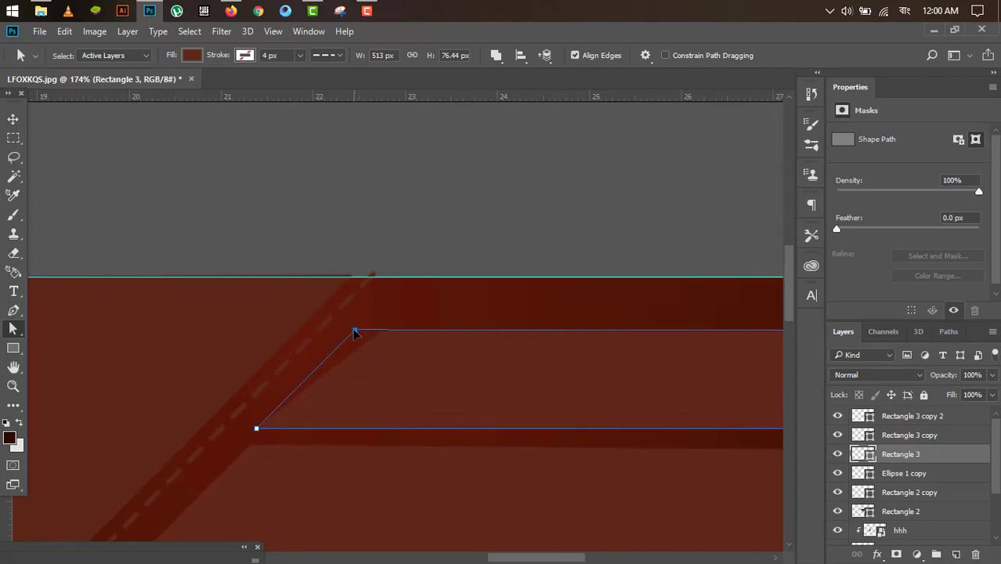
drag(355, 333, 354, 334)
scroll(422, 373, down, 5)
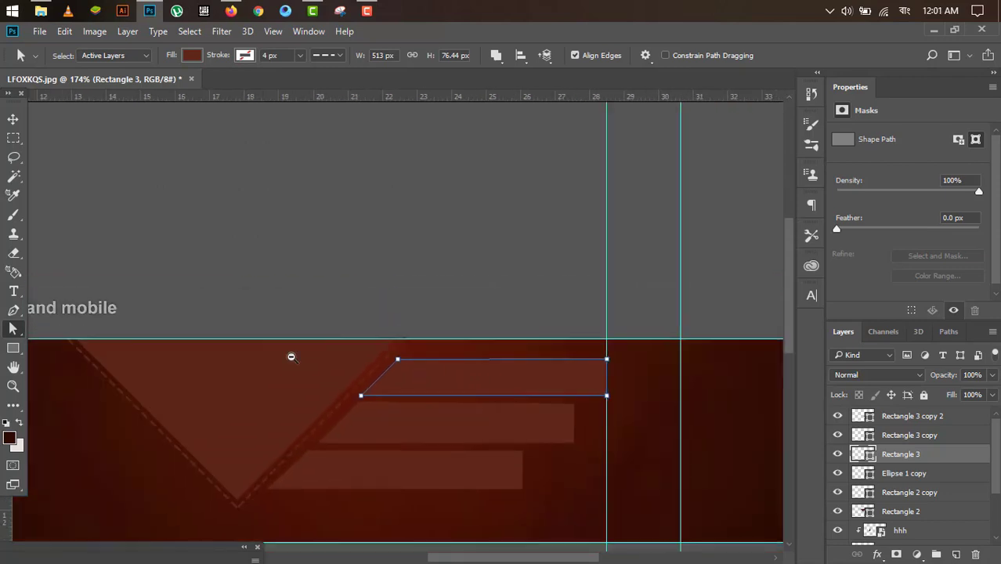
key(v)
click(260, 154)
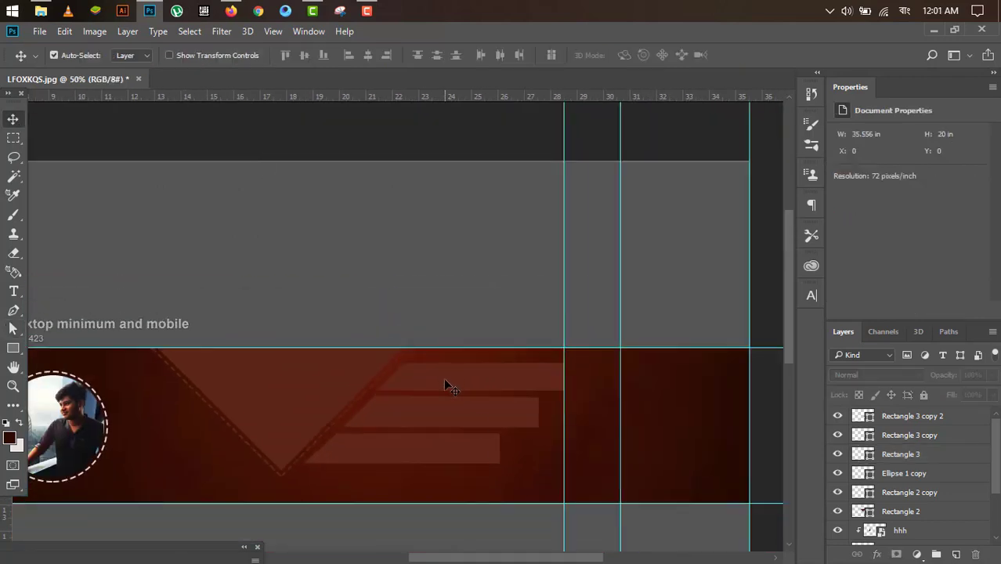
Give the top stripe, Rectangle 3, a slanted right end.
scroll(498, 407, up, 2)
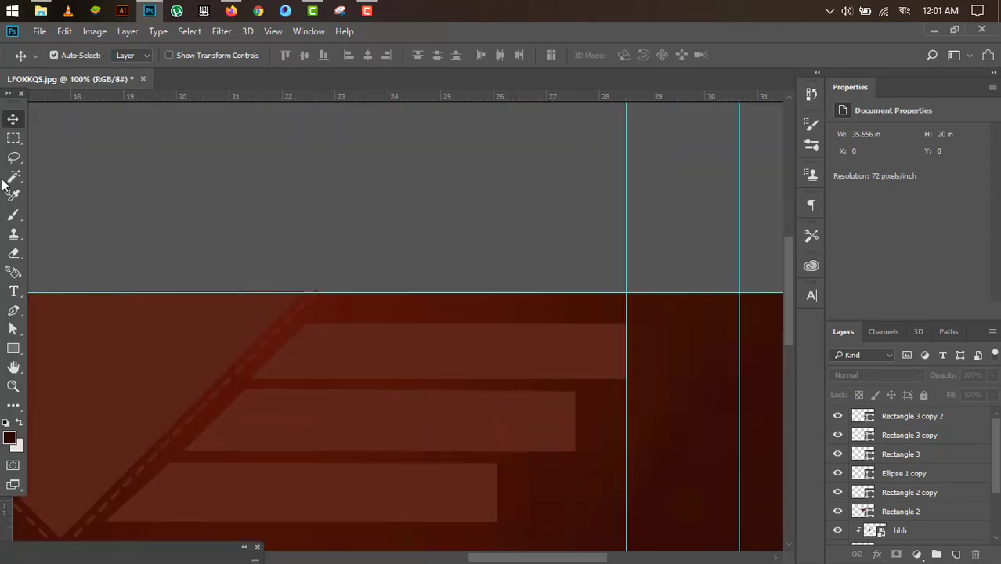
click(14, 330)
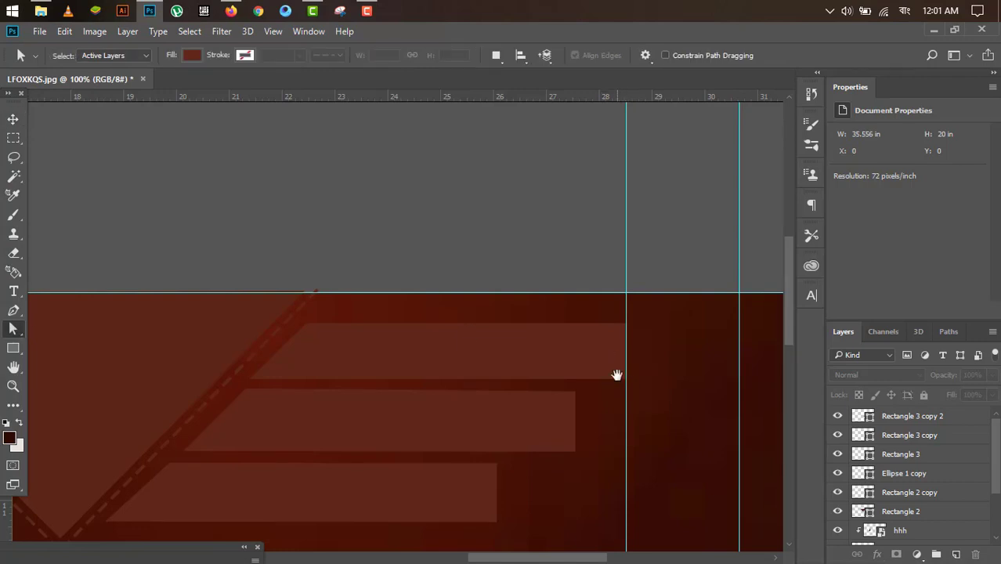
scroll(616, 380, up, 3)
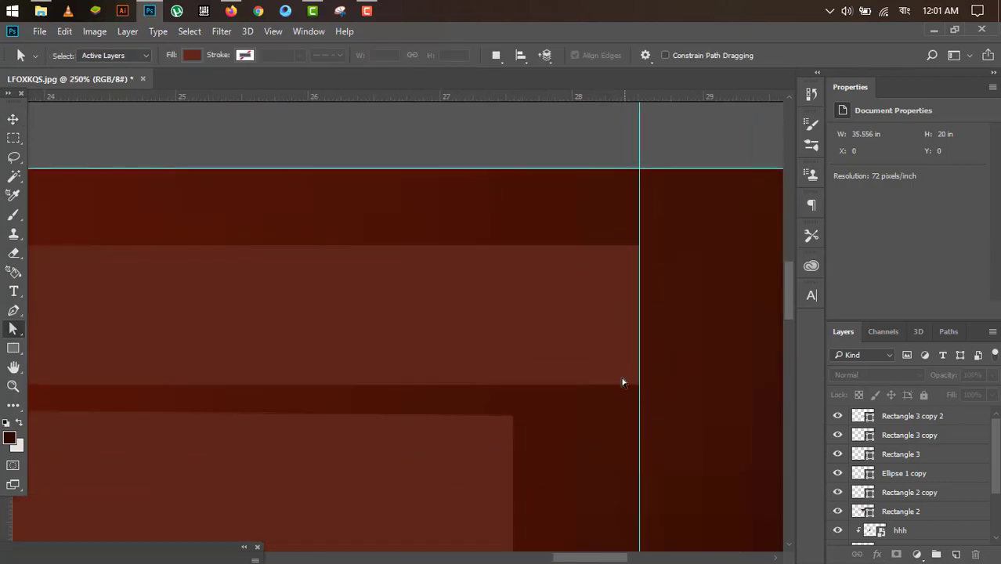
key(v)
click(213, 306)
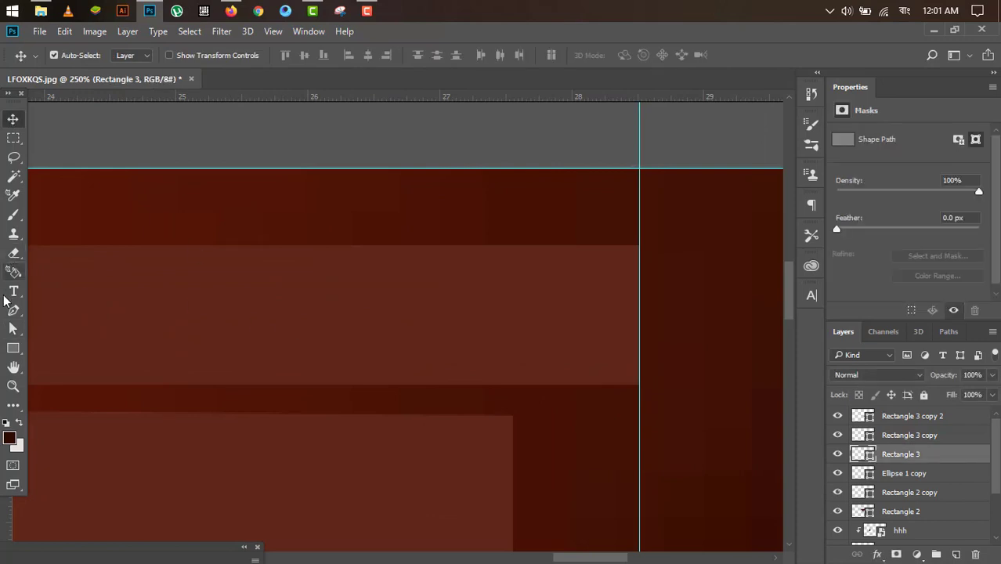
click(13, 329)
click(481, 354)
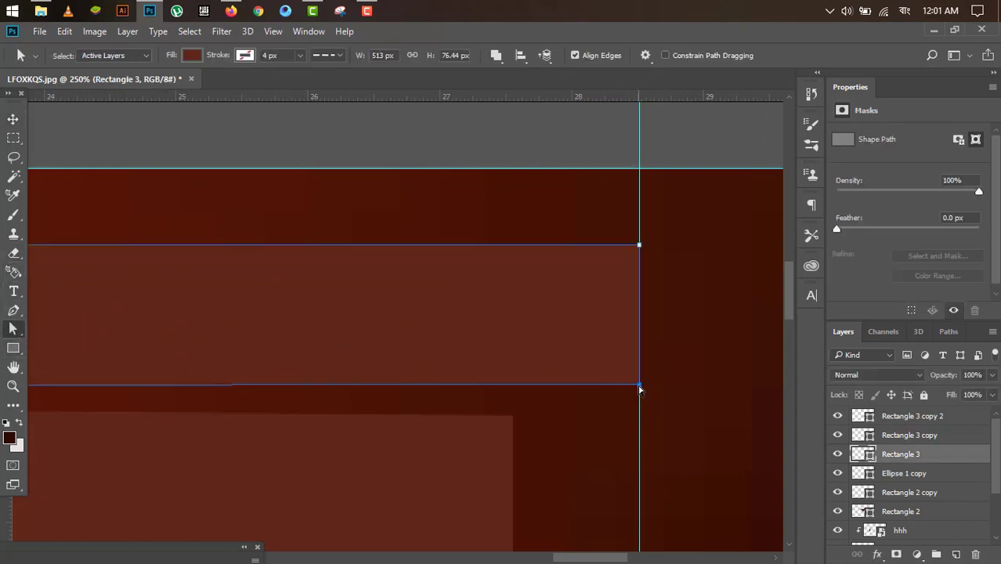
drag(639, 387, 525, 385)
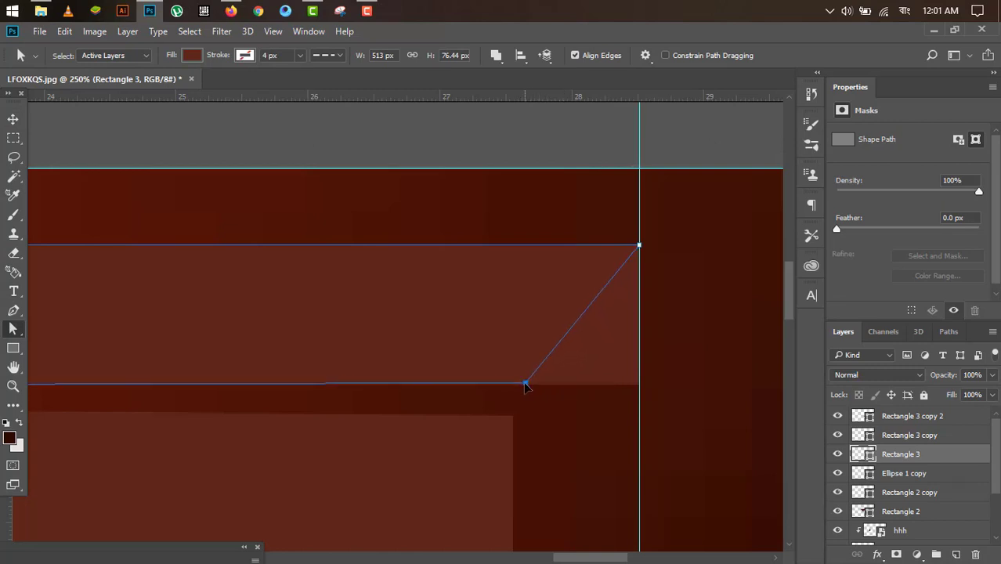
scroll(554, 376, down, 2)
scroll(554, 376, down, 2)
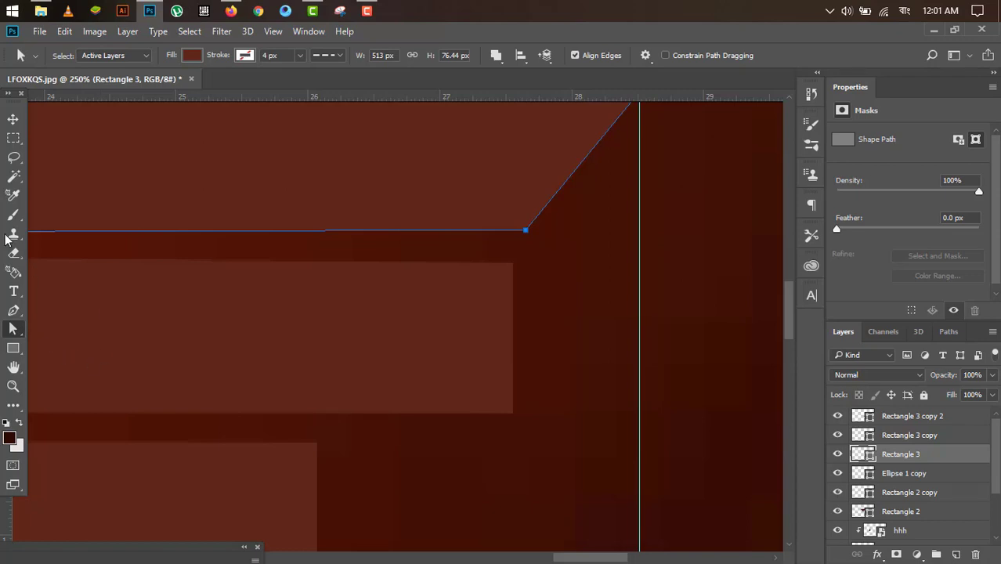
click(462, 381)
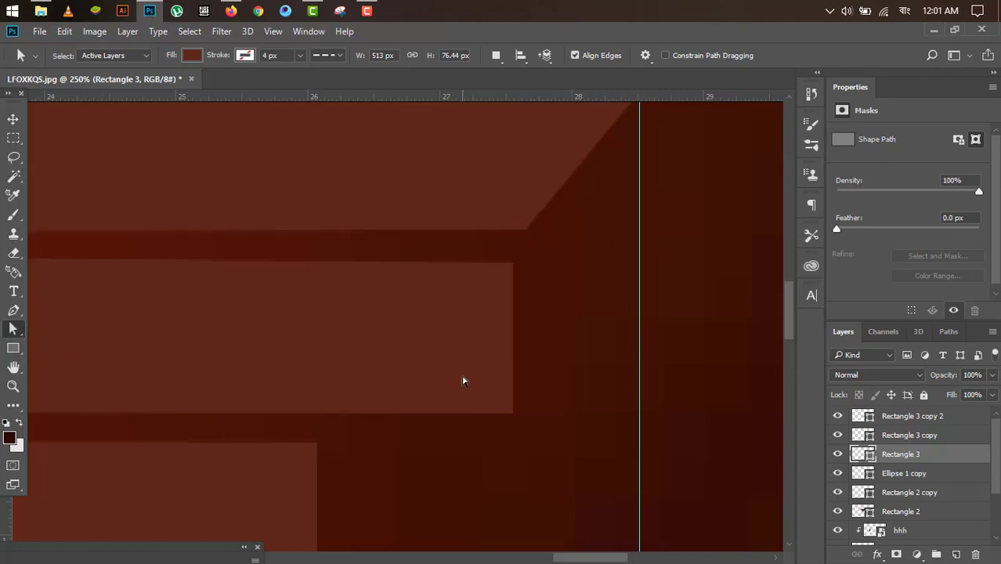
Slant the right end of the middle stripe, Rectangle 3 copy.
click(13, 119)
click(222, 329)
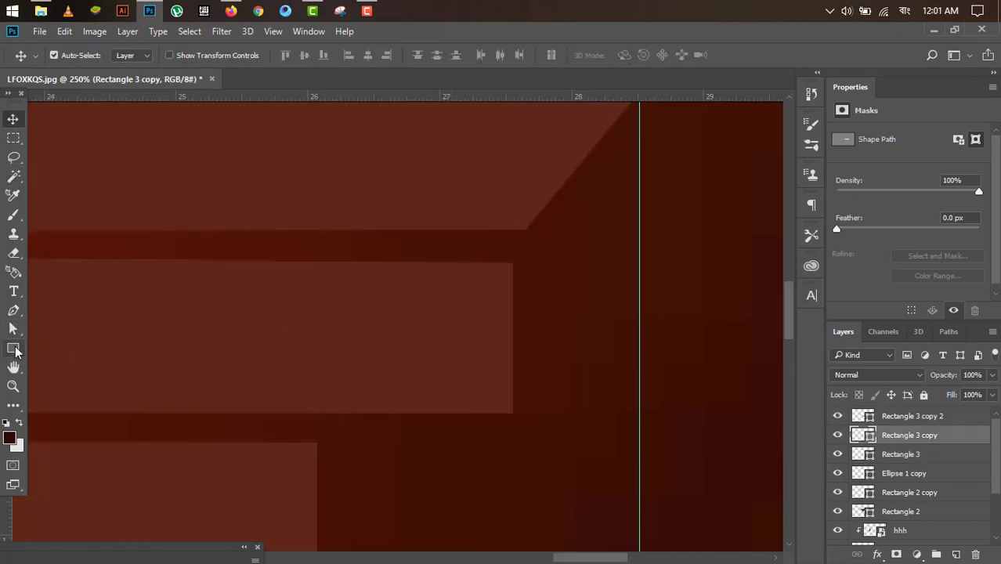
click(13, 329)
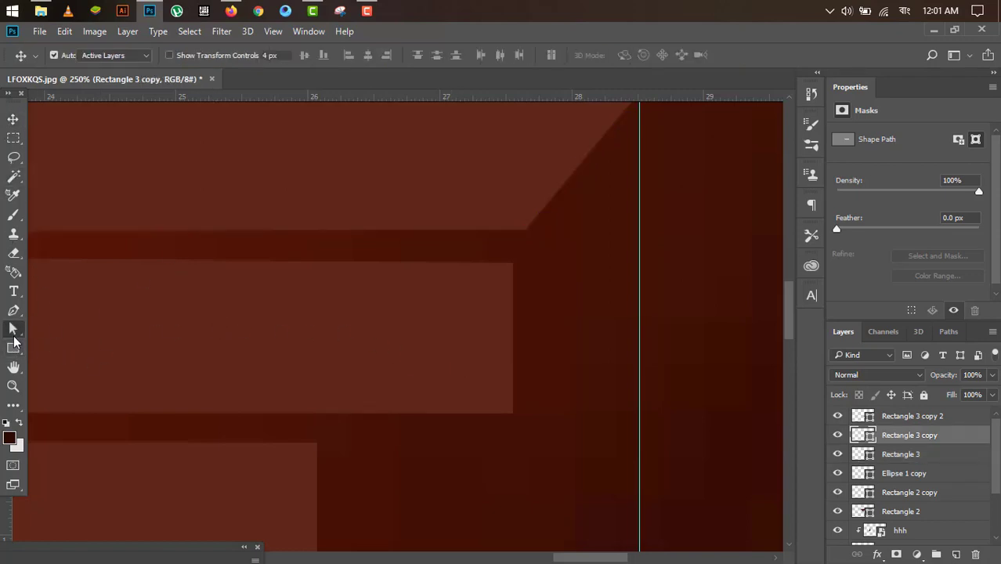
click(512, 416)
drag(512, 414, 373, 414)
scroll(413, 409, down, 2)
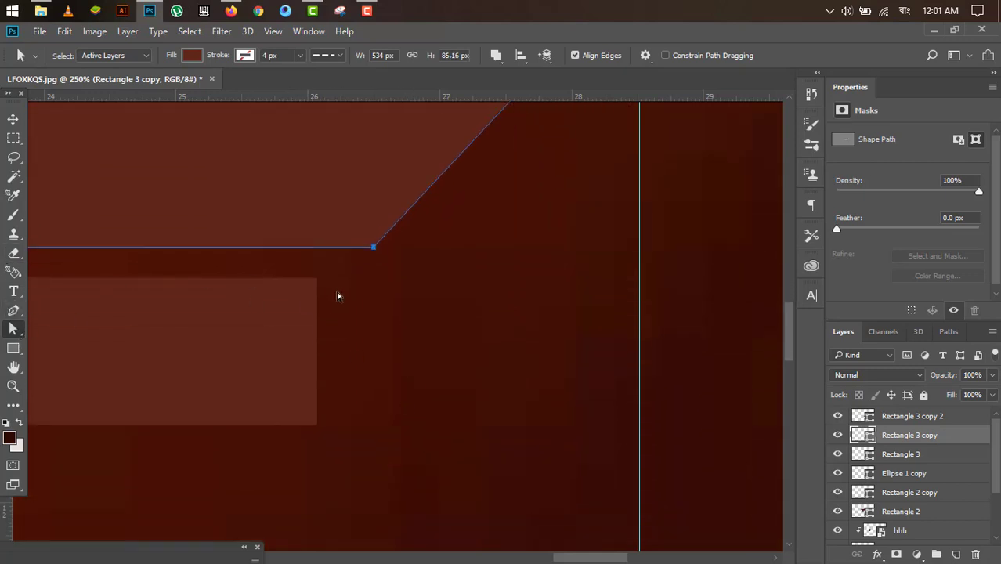
Slant the bottom stripe, Rectangle 3 copy 2, to match the other two.
click(13, 117)
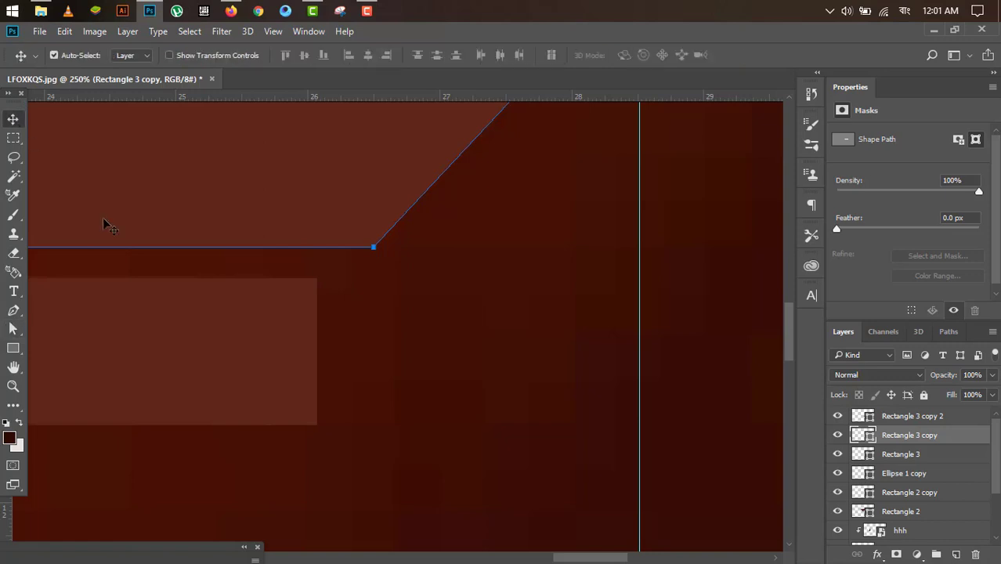
click(35, 337)
click(14, 330)
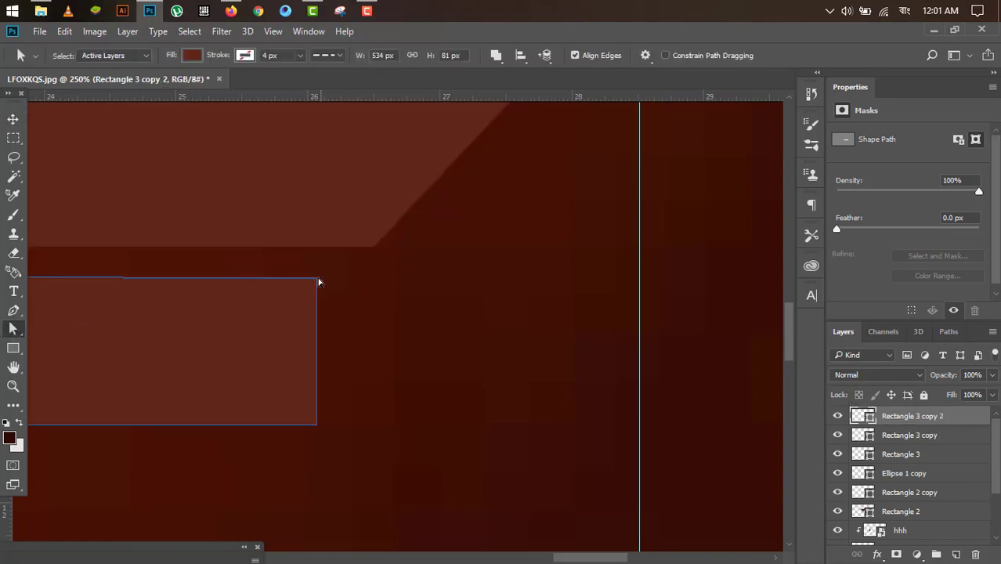
drag(318, 279, 355, 279)
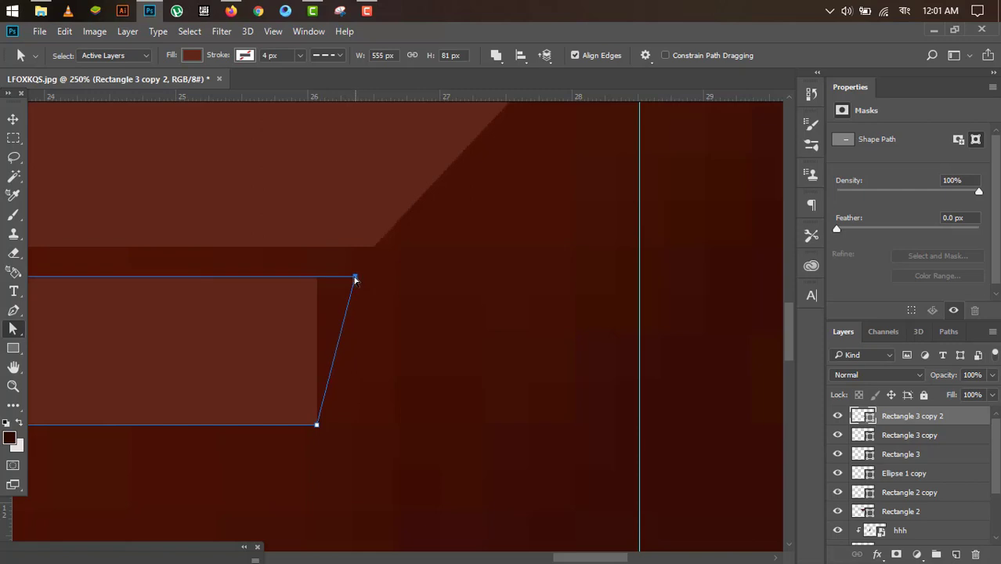
click(314, 433)
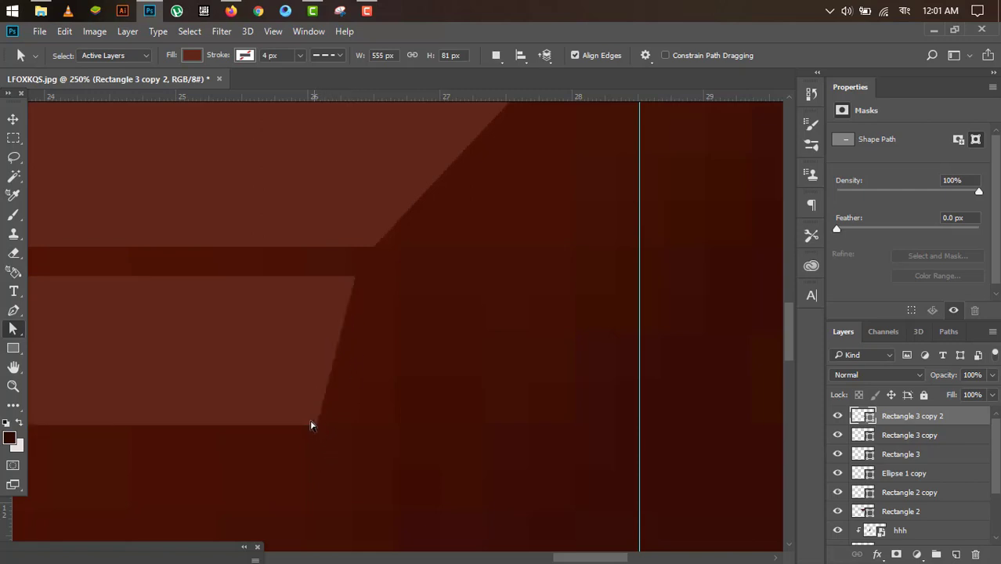
click(131, 374)
drag(317, 425, 244, 425)
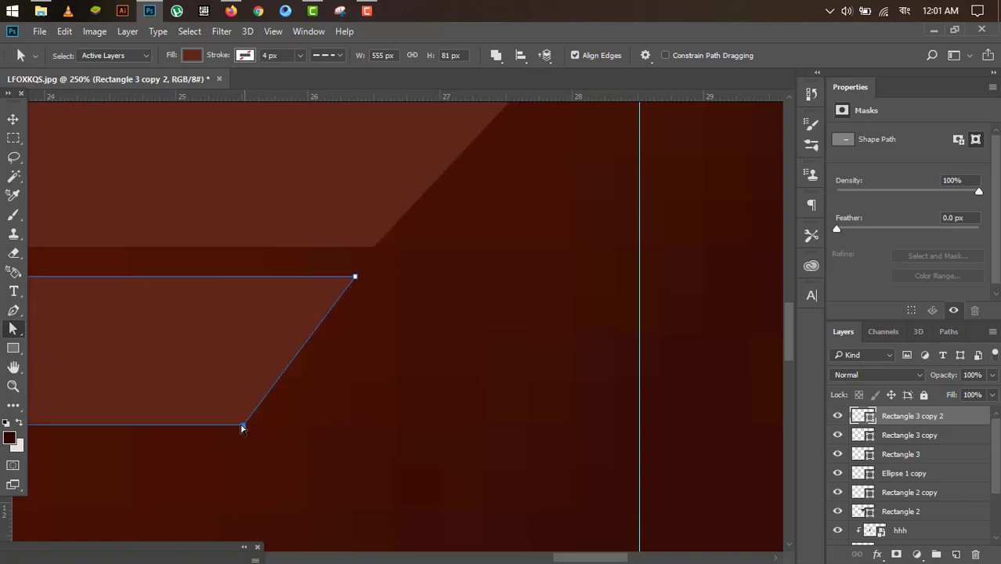
key(v)
click(263, 282)
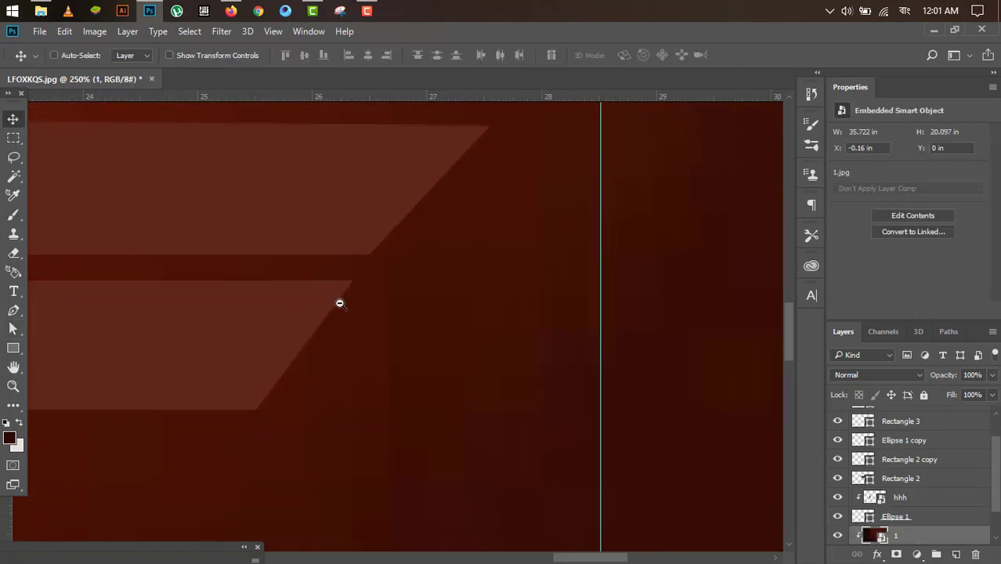
scroll(339, 302, down, 5)
drag(360, 351, 435, 379)
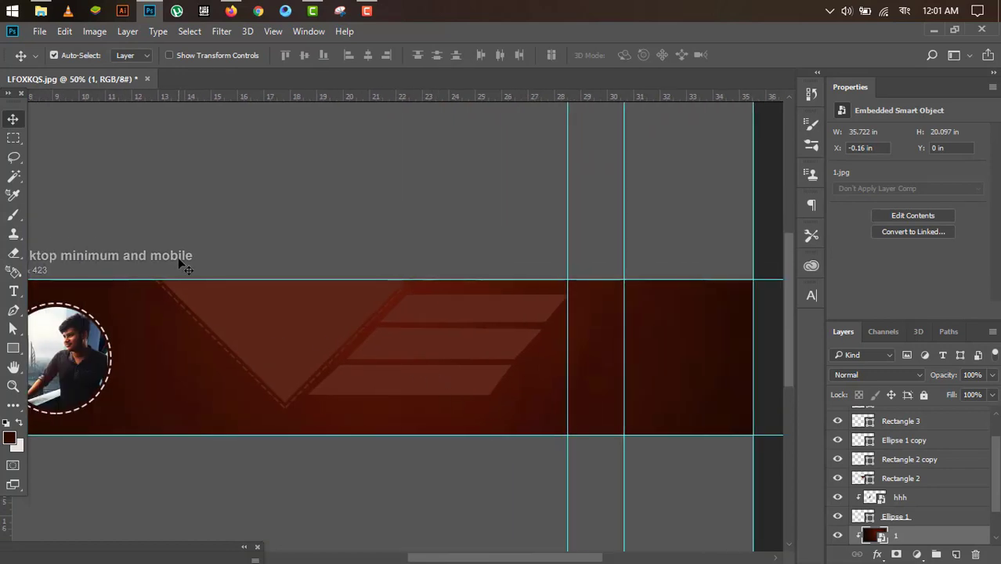
Go to the Desktop folder in File Explorer and select r letter logo.png.
click(40, 9)
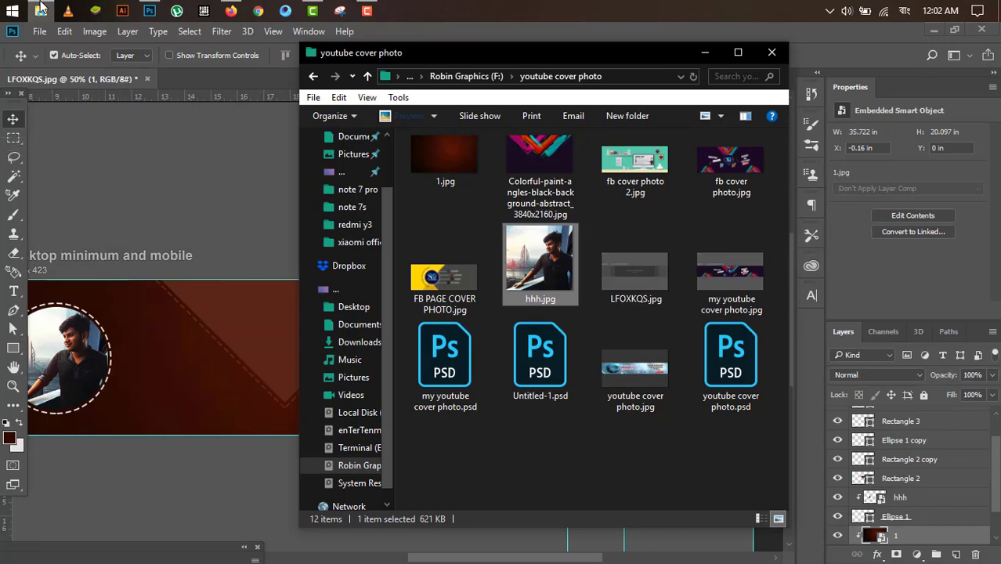
scroll(363, 264, up, 2)
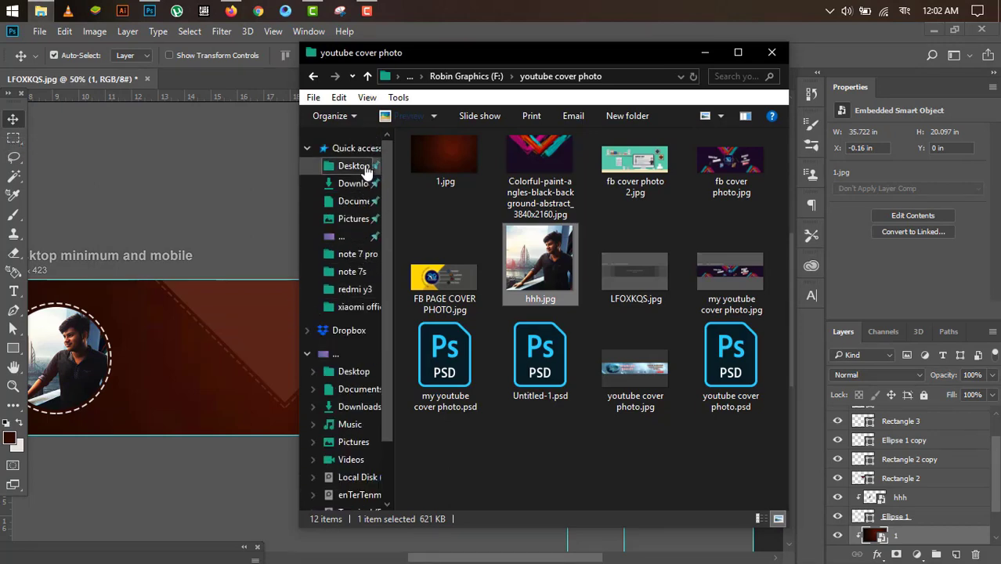
click(367, 166)
scroll(674, 321, down, 5)
scroll(674, 323, down, 5)
scroll(674, 325, down, 5)
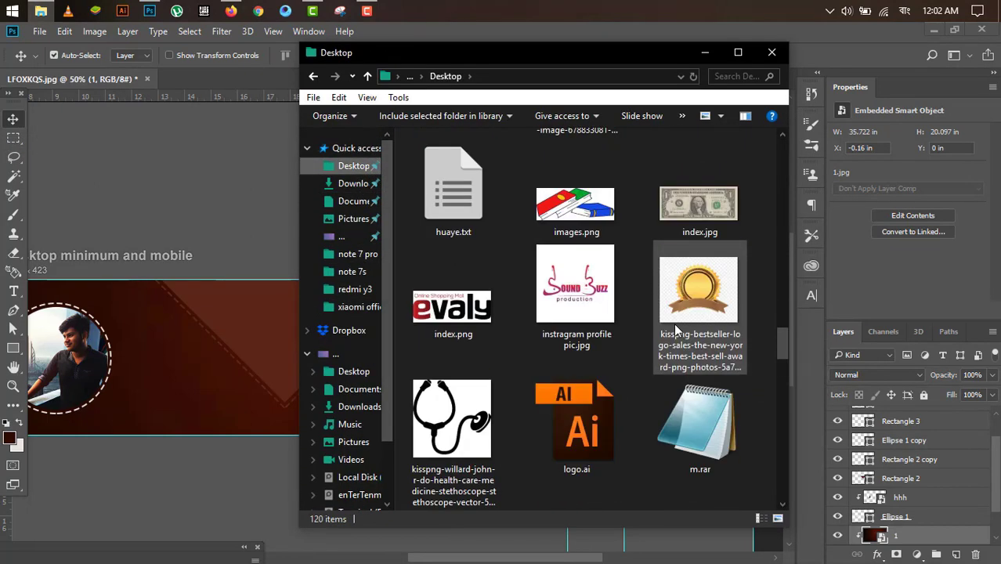
scroll(674, 323, down, 5)
scroll(674, 323, down, 3)
scroll(674, 323, up, 2)
click(721, 215)
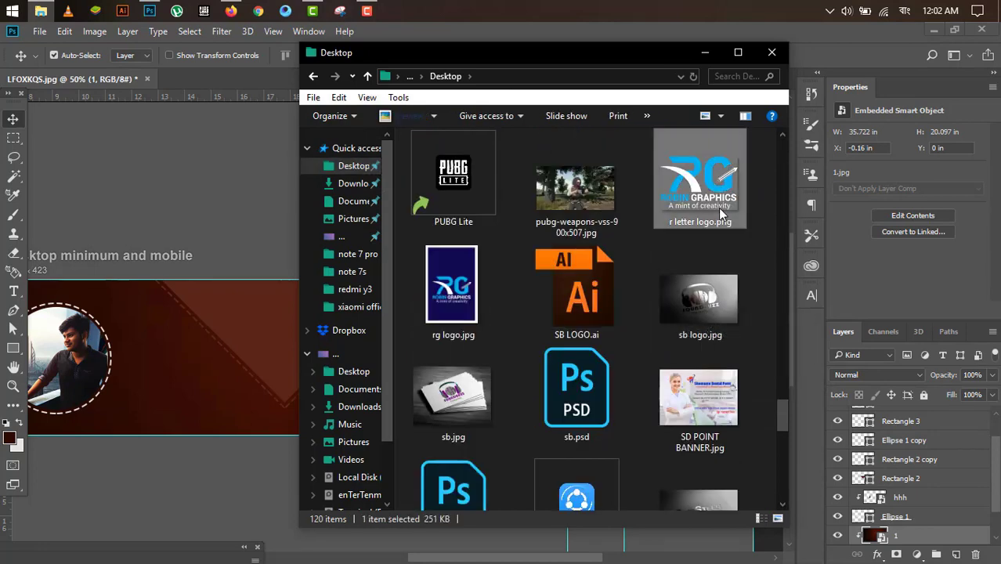
Place r letter logo.png on the banner as the top layer, scaled to 2.903 × 1.986 in.
mouse_move(722, 182)
mouse_down()
mouse_move(217, 347)
mouse_move(256, 326)
mouse_up()
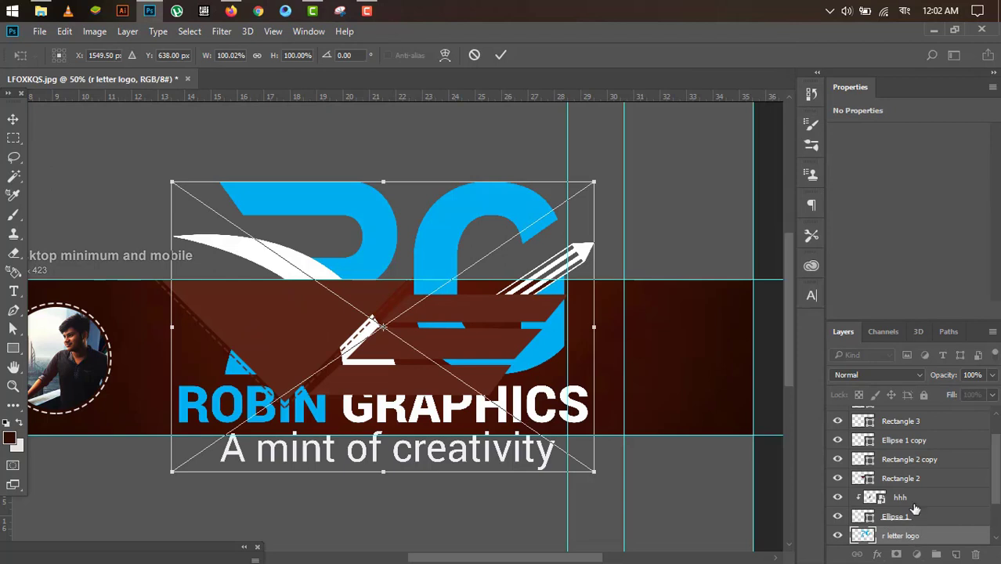
drag(595, 184, 427, 278)
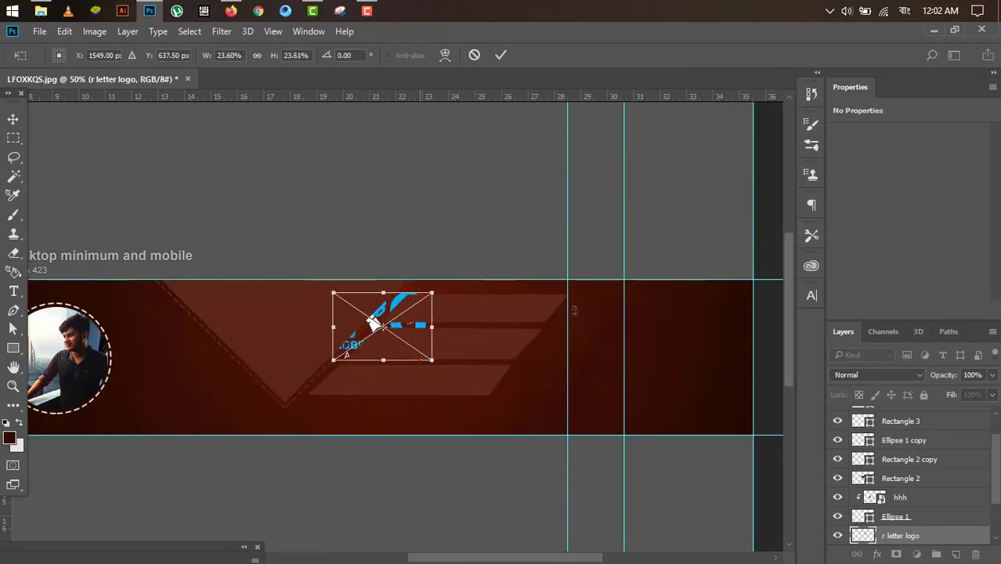
click(497, 57)
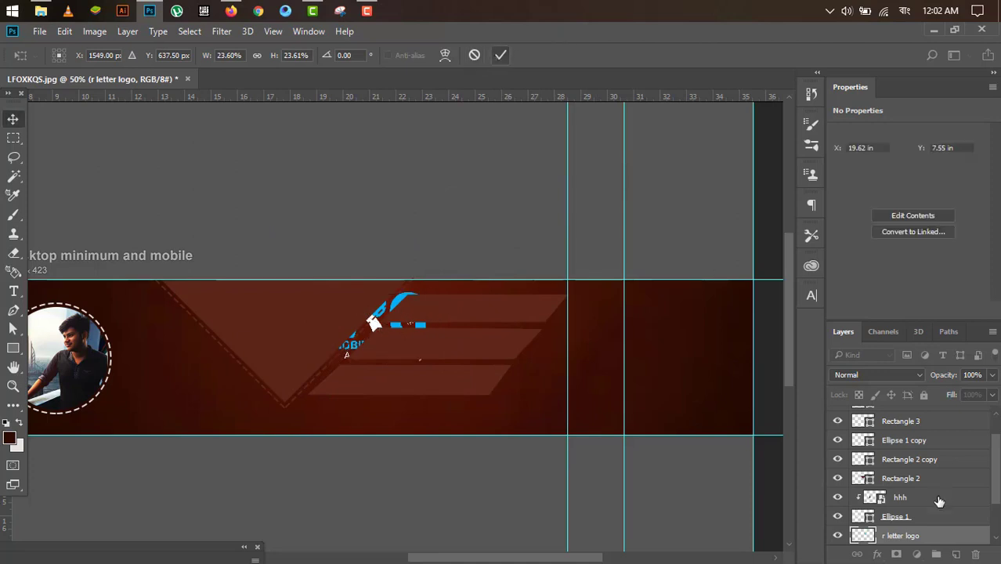
mouse_move(925, 536)
mouse_down()
mouse_move(928, 404)
mouse_move(928, 413)
mouse_up()
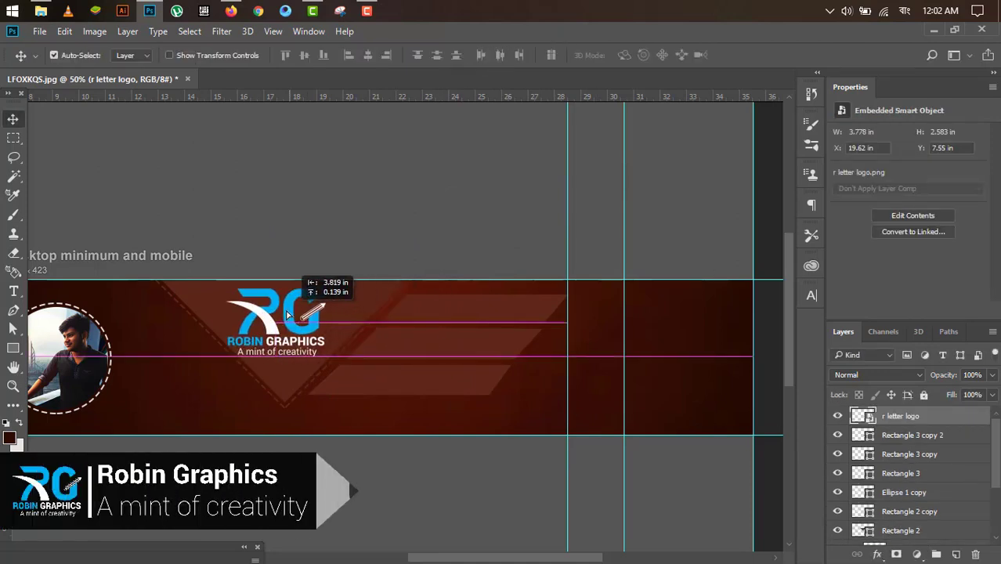
drag(403, 322, 304, 318)
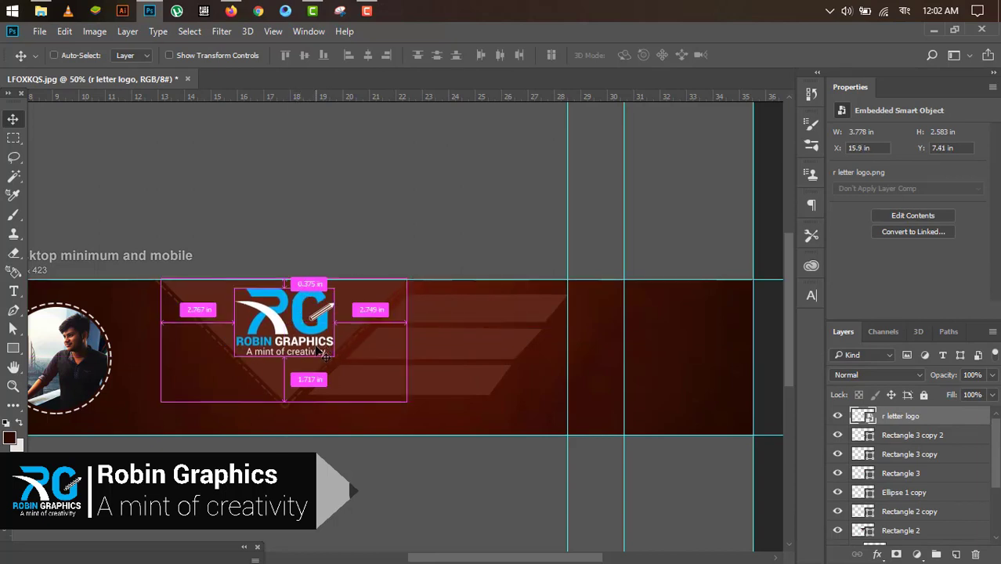
key(ctrl+t)
drag(334, 357, 321, 348)
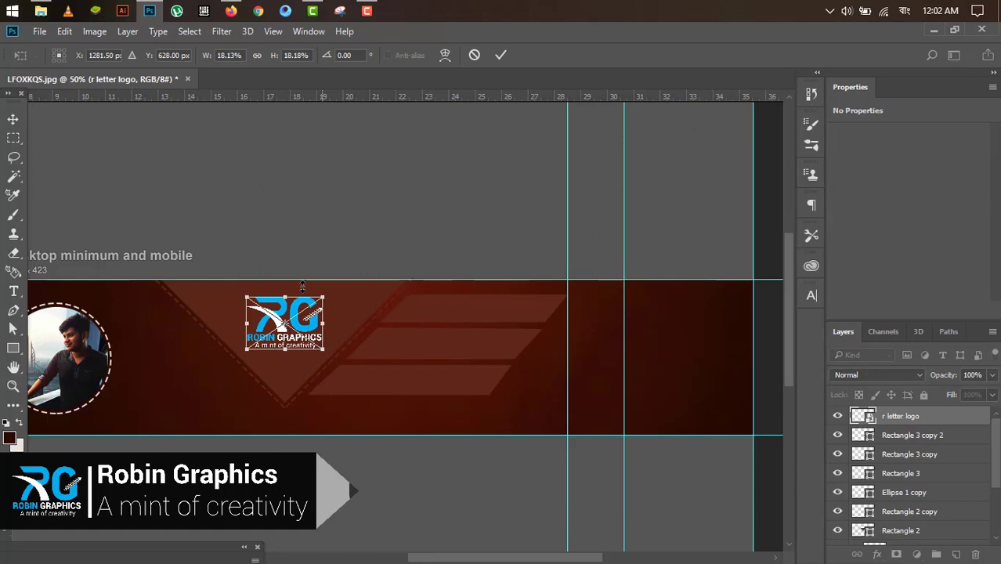
click(501, 55)
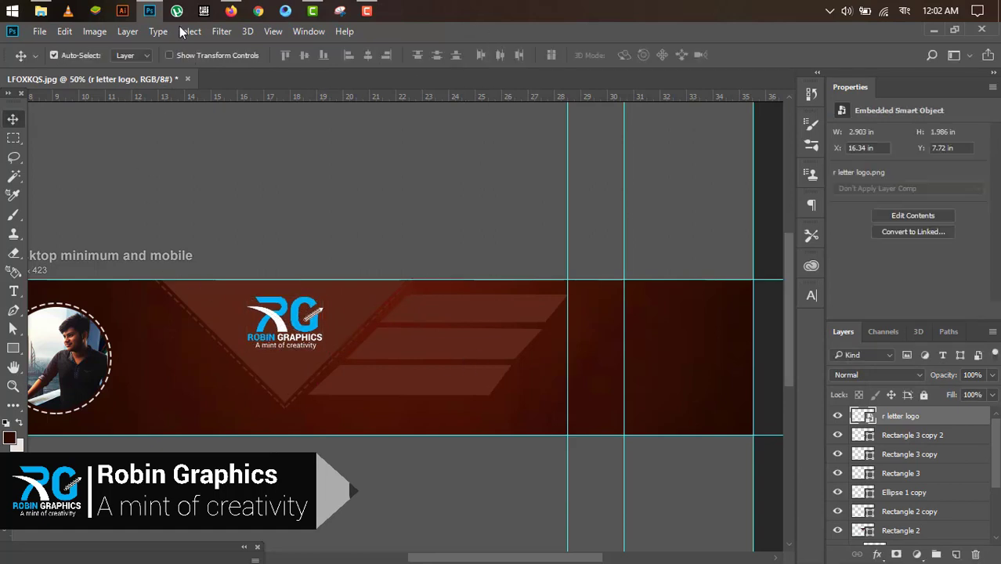
mouse_move(230, 11)
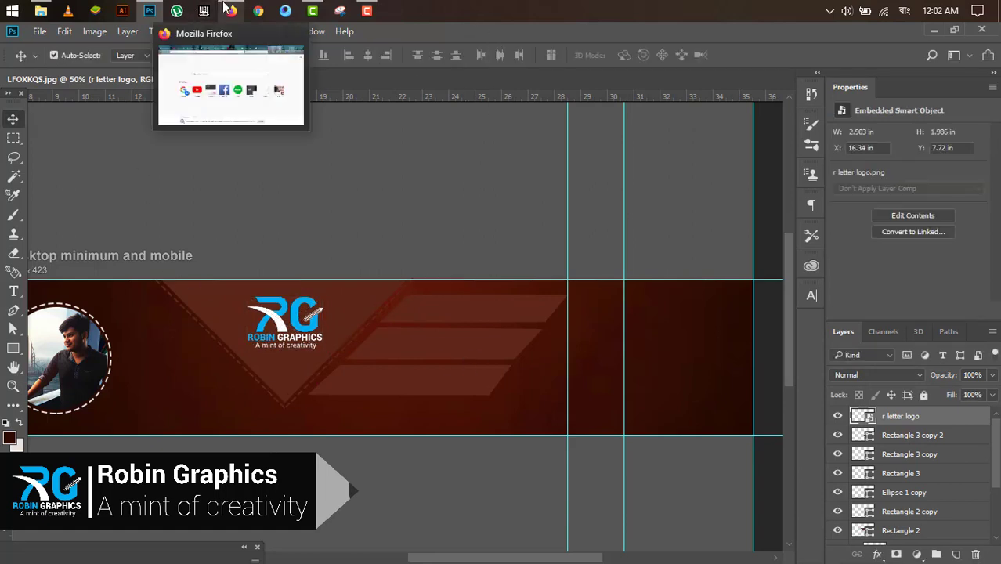
Search the web for icofont and open the IcoFont icon catalogue.
click(227, 9)
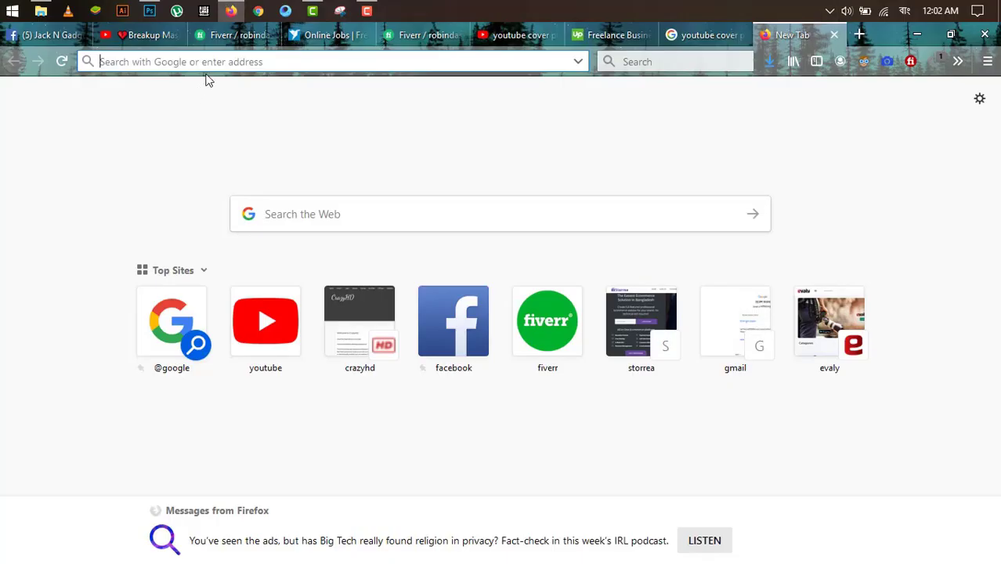
text(icofont)
key(Return)
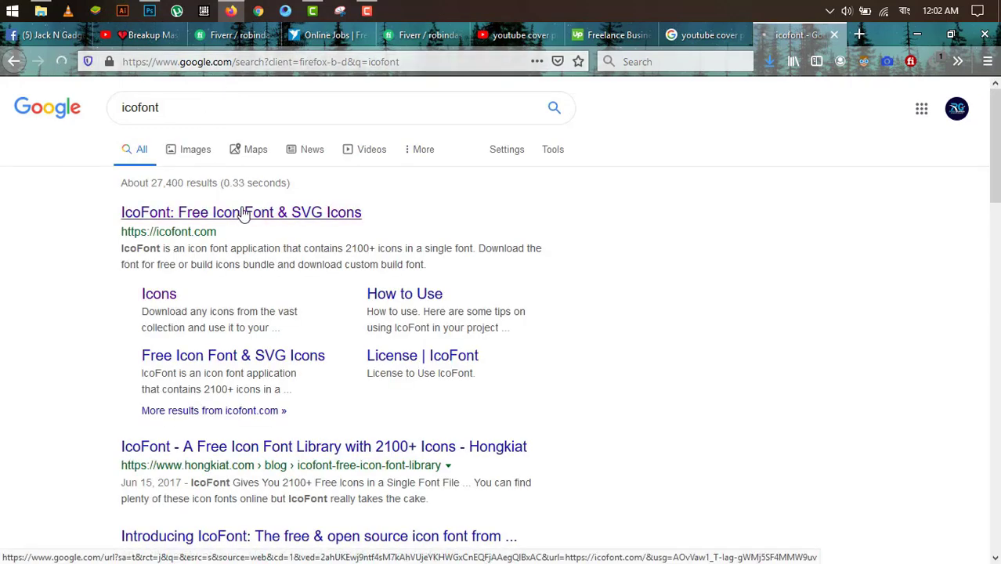
click(245, 215)
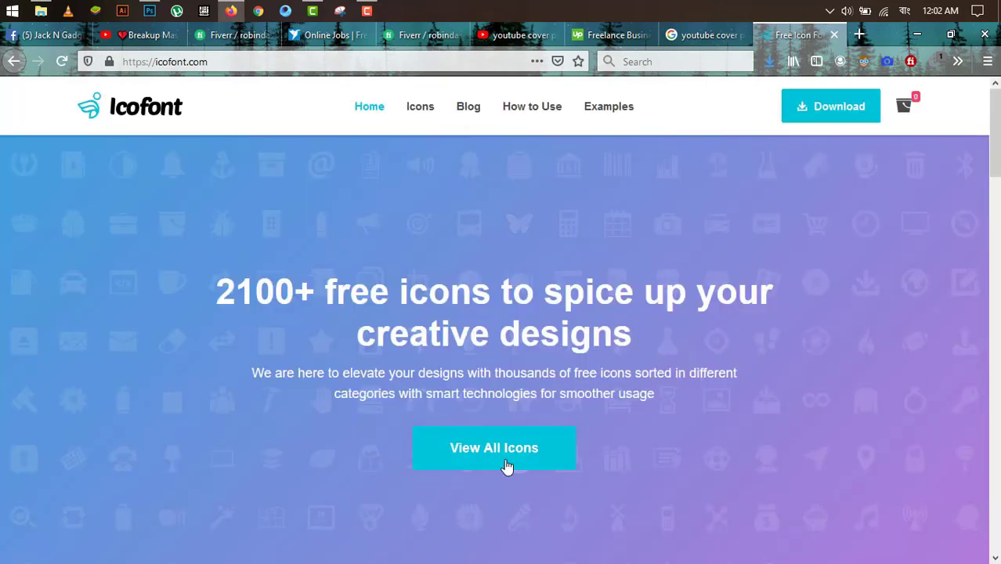
click(504, 462)
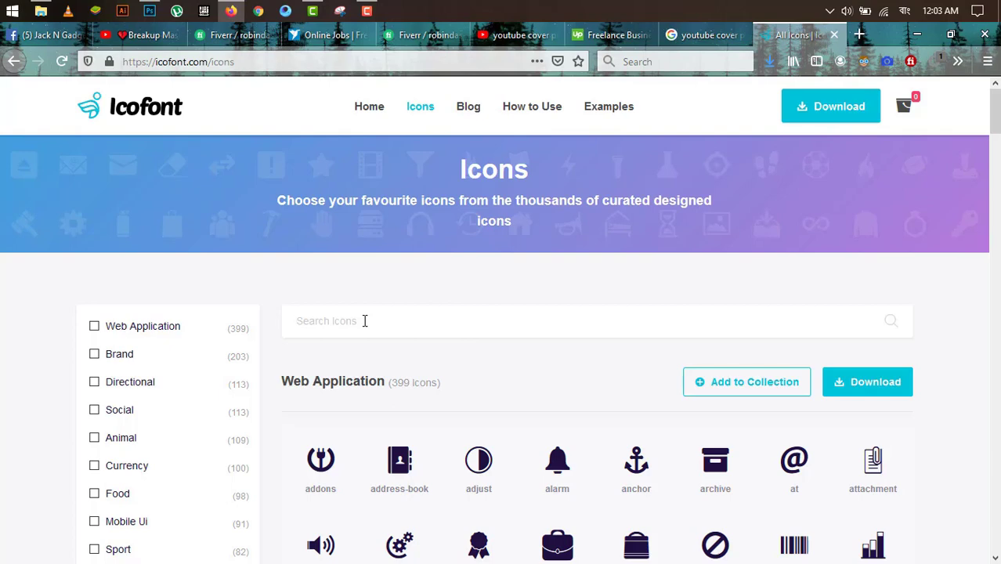
Search the icons for 'mail' and copy the ui-email @ glyph.
click(364, 320)
text(mail)
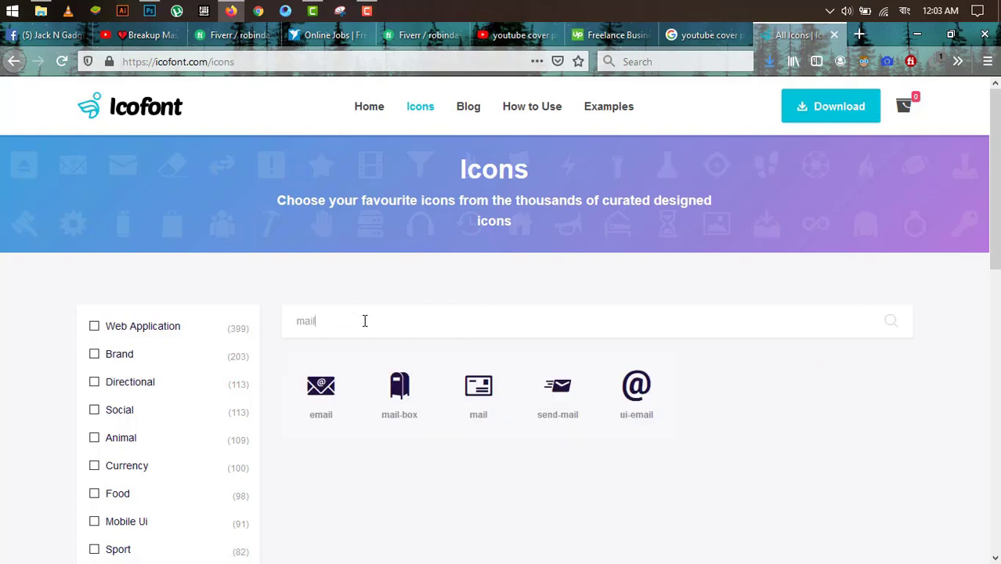
click(619, 396)
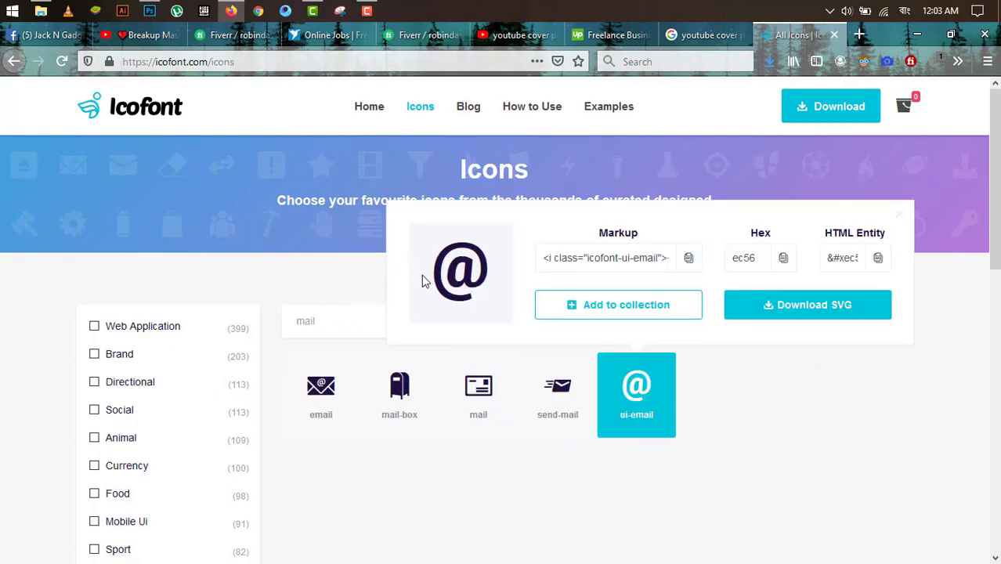
double_click(444, 269)
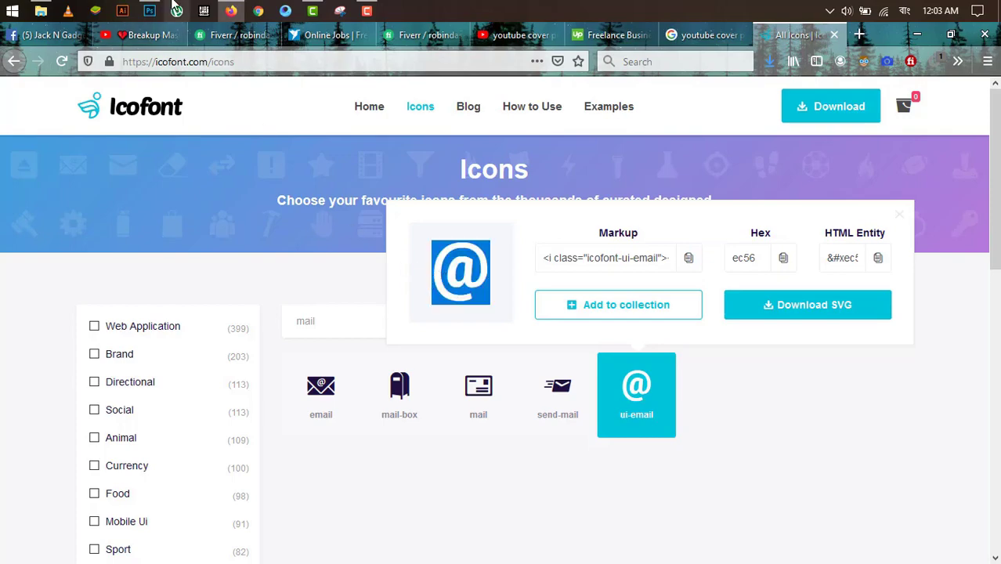
click(148, 10)
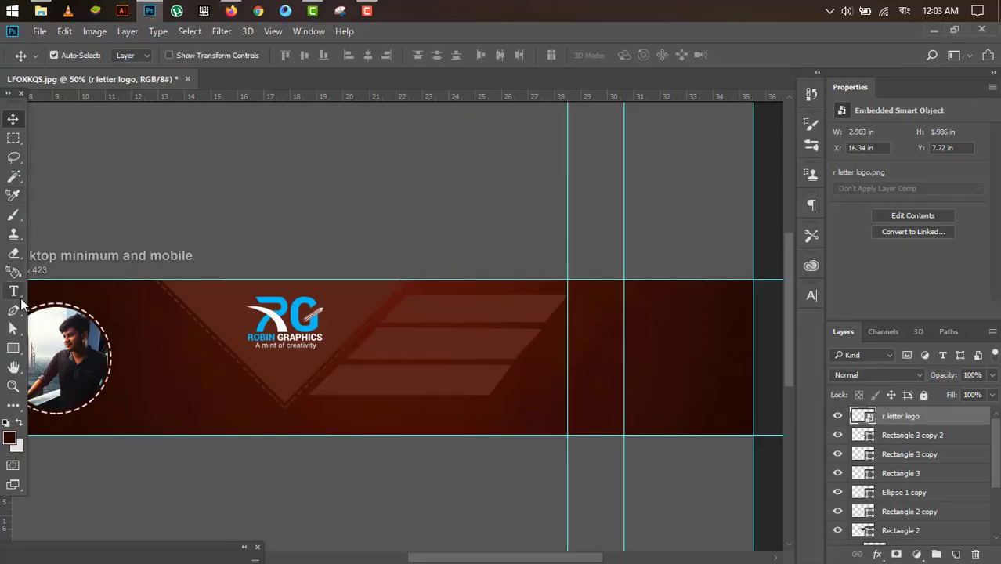
Add a text layer on the banner holding the @ glyph in the IcoFont font.
click(13, 291)
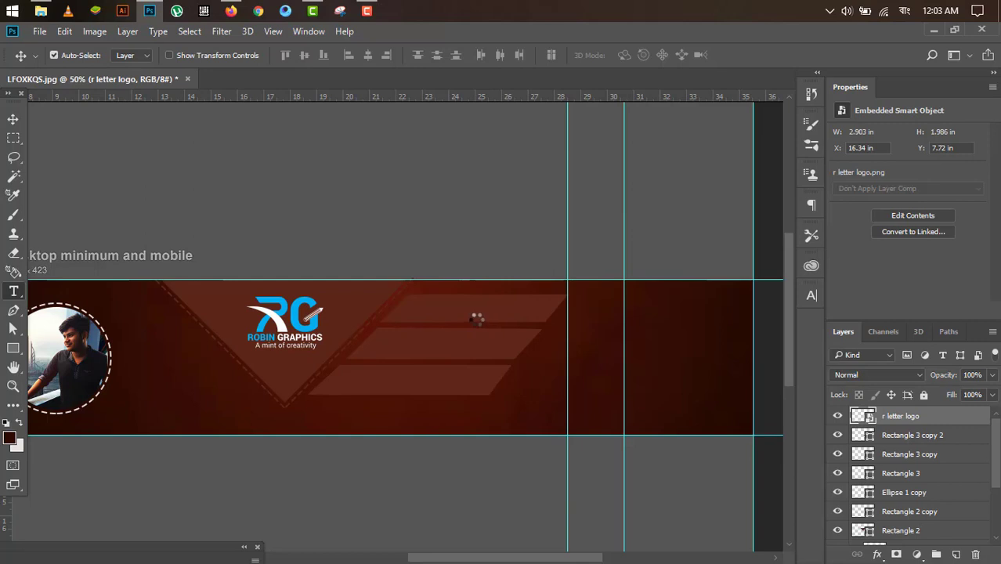
click(445, 311)
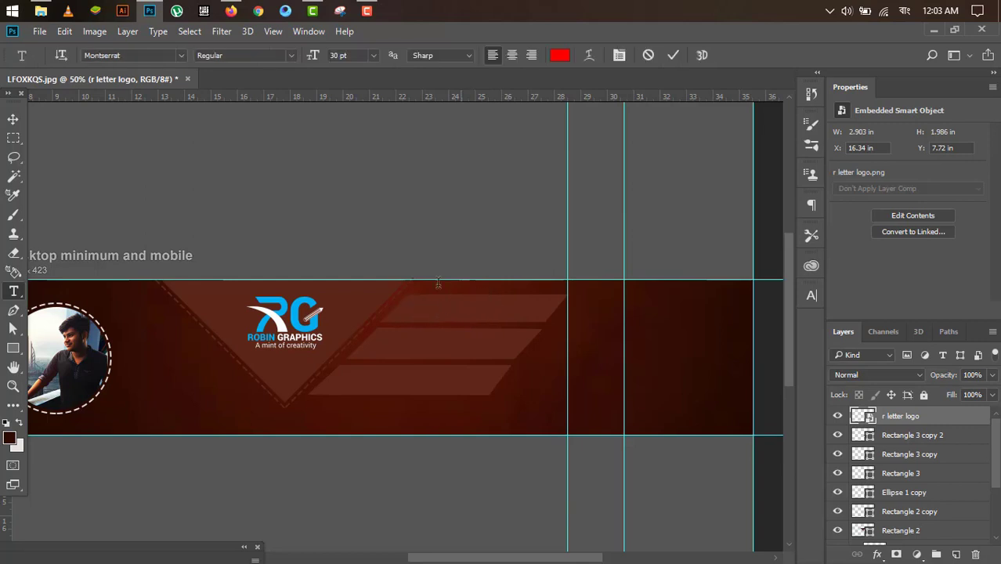
scroll(431, 298, up, 3)
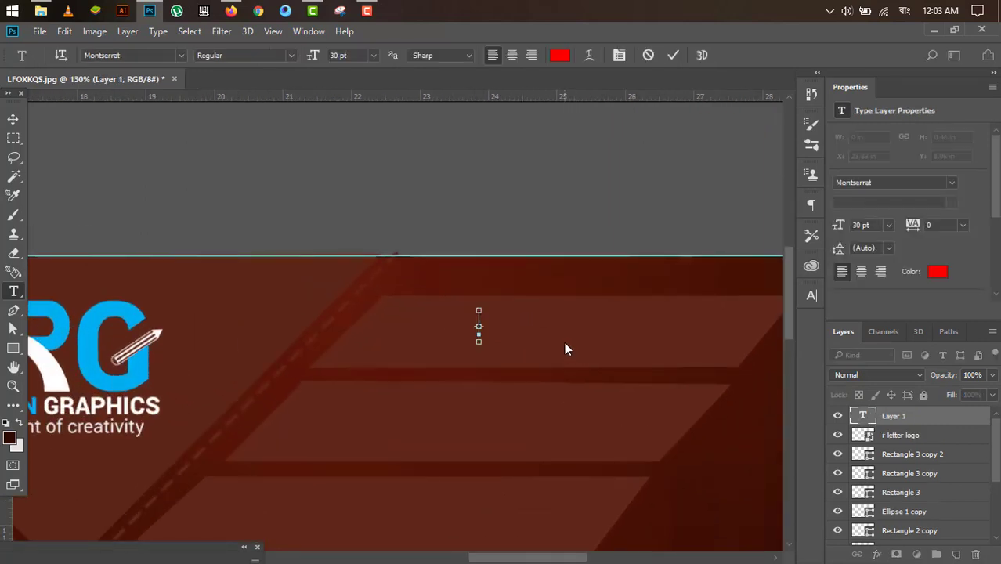
text(a)
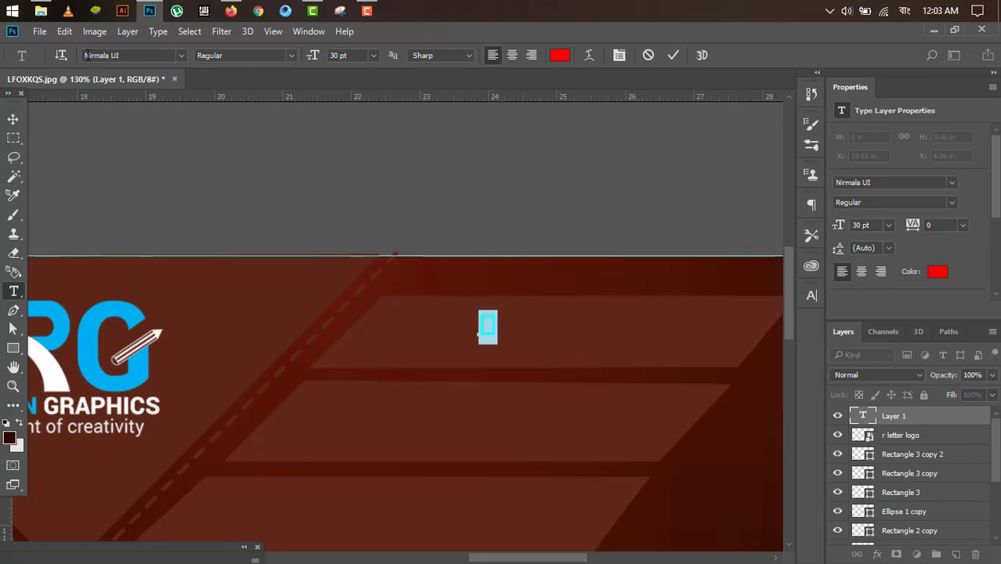
click(173, 54)
text(i)
text(con=)
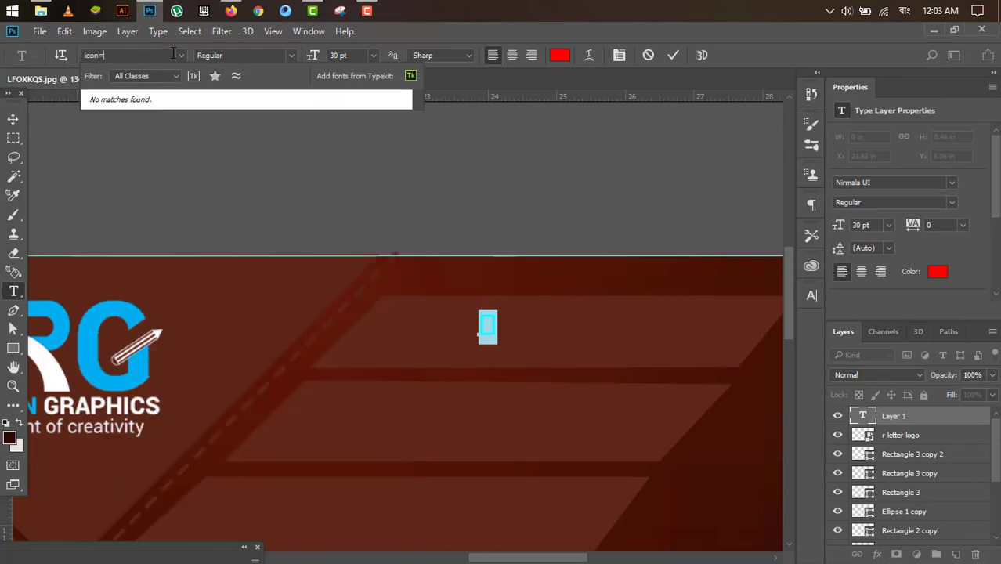
key(BackSpace)
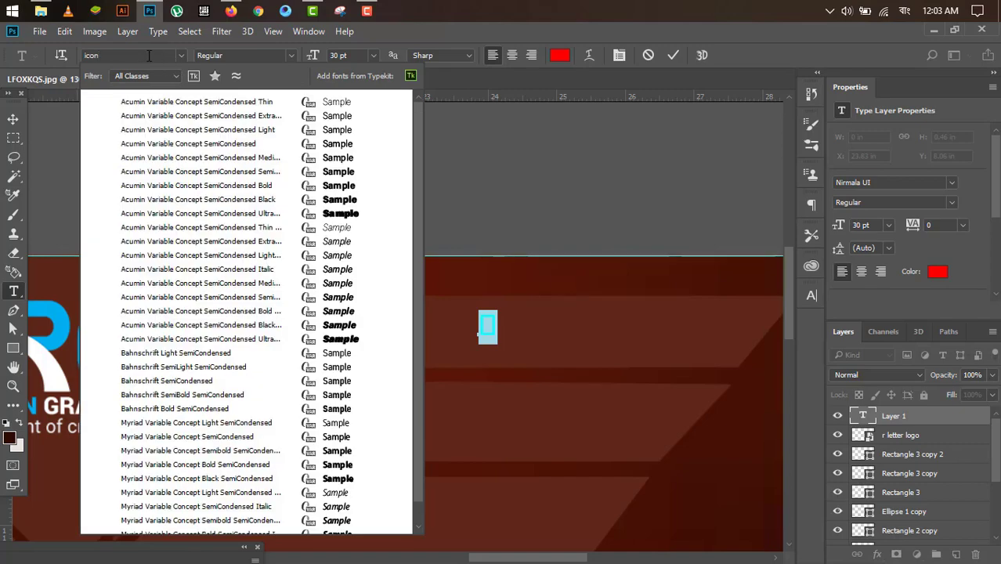
key(BackSpace)
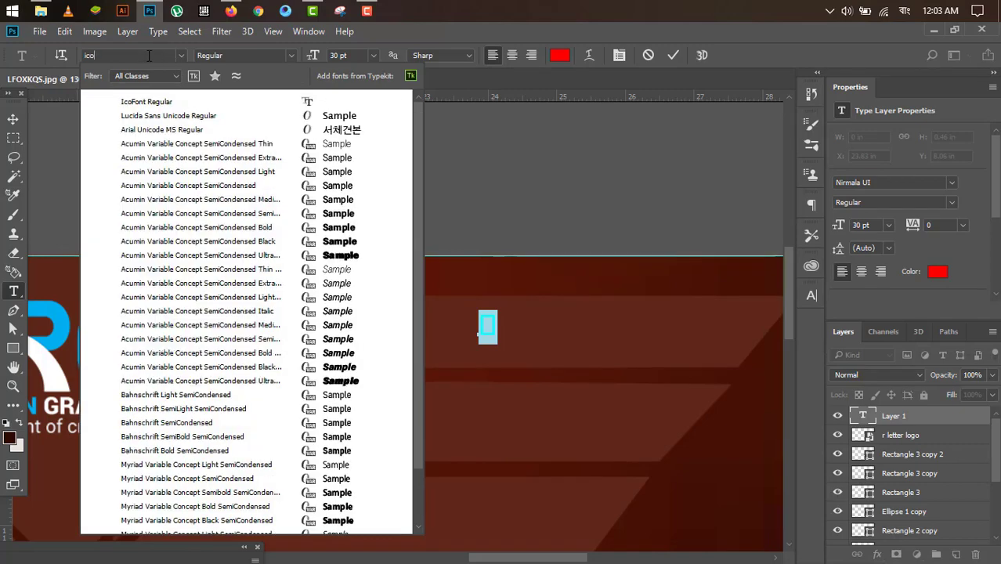
click(132, 102)
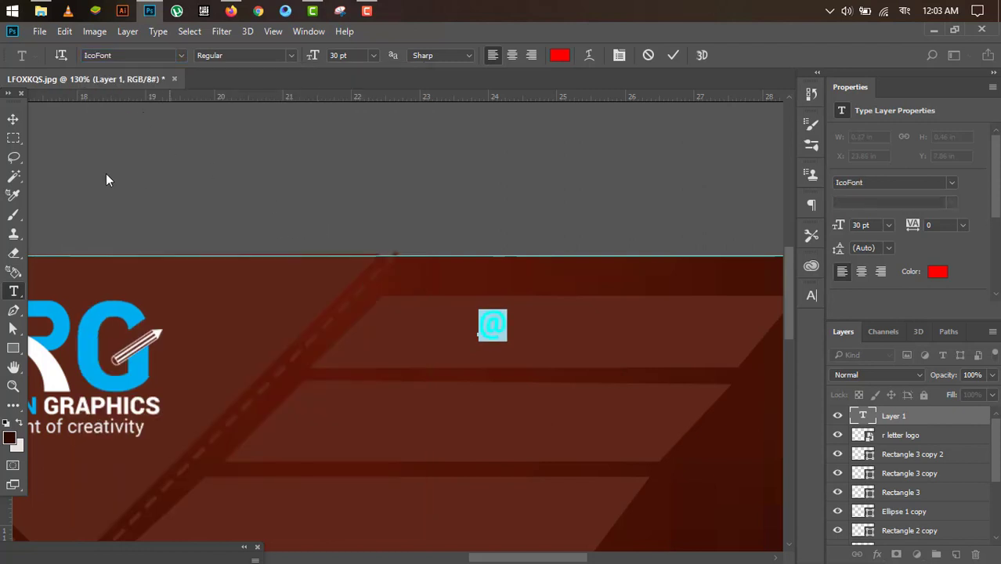
Move the @ icon onto the top slanted bar and colour it white.
click(12, 121)
drag(500, 330, 391, 342)
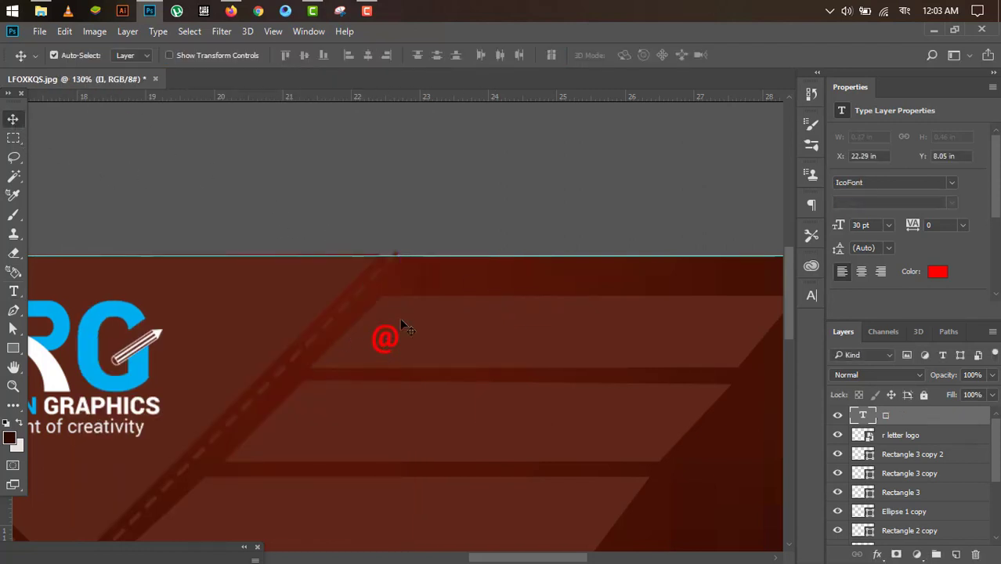
click(938, 273)
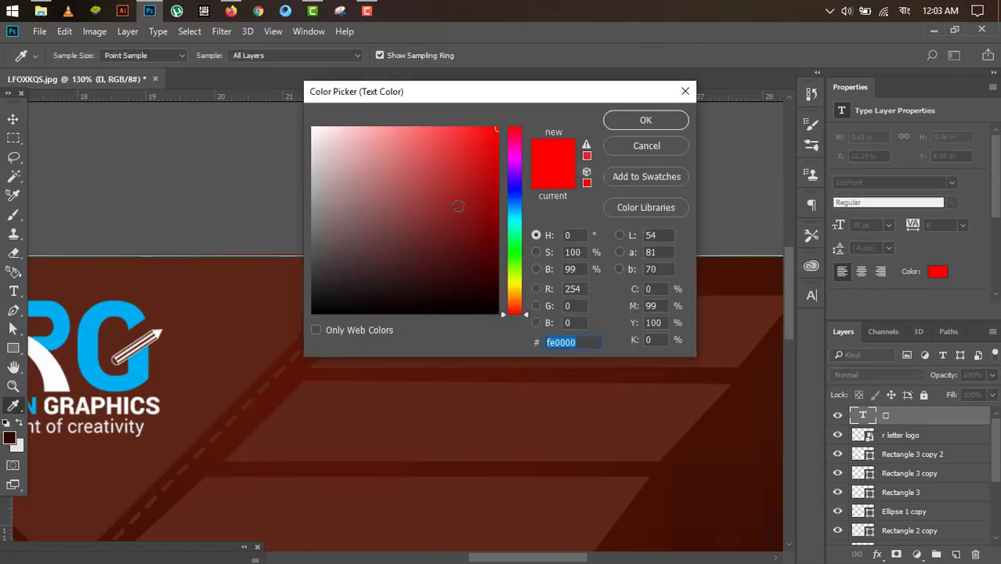
drag(444, 207, 314, 132)
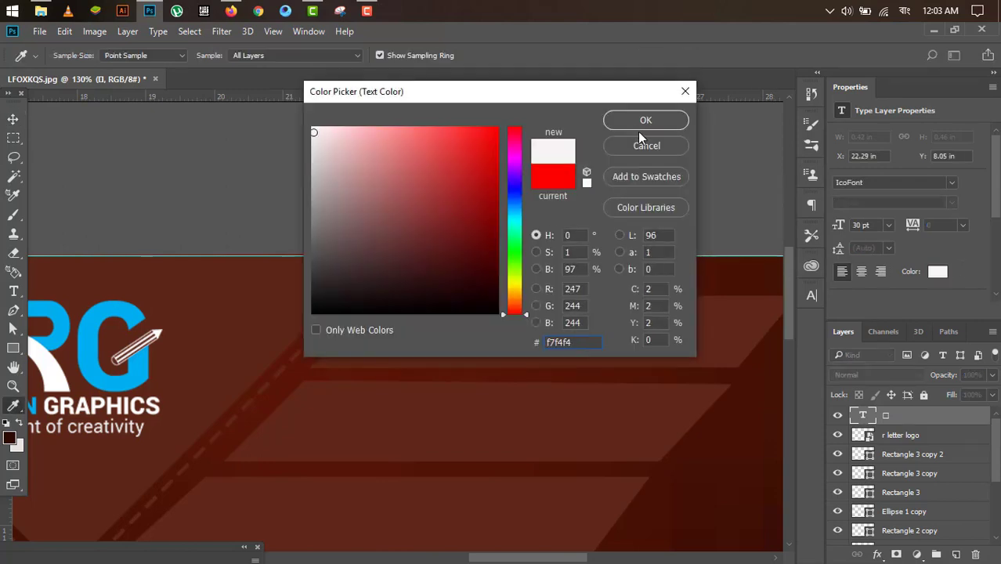
click(312, 127)
click(658, 123)
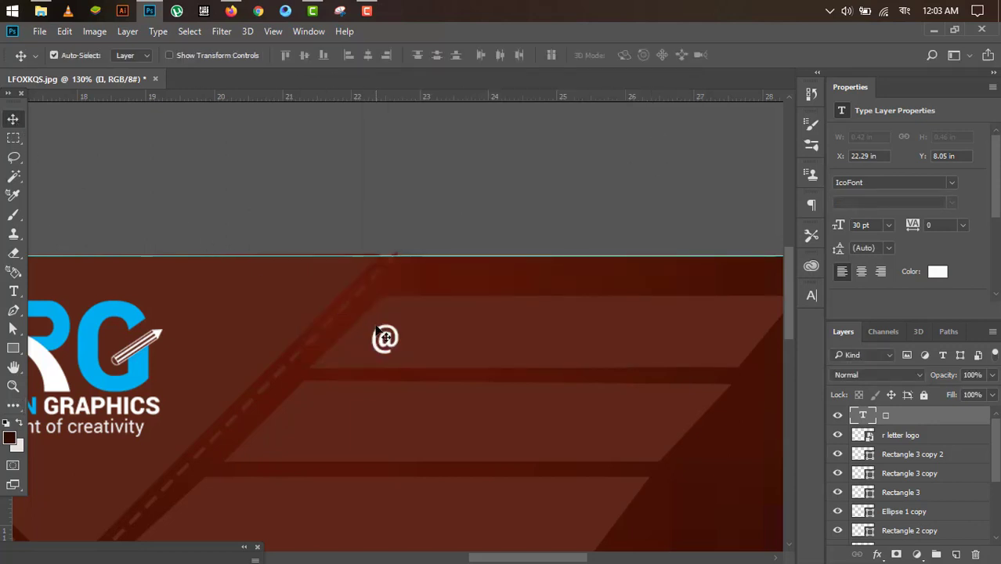
Duplicate the @ icon onto the middle and bottom bars.
drag(385, 339, 309, 423)
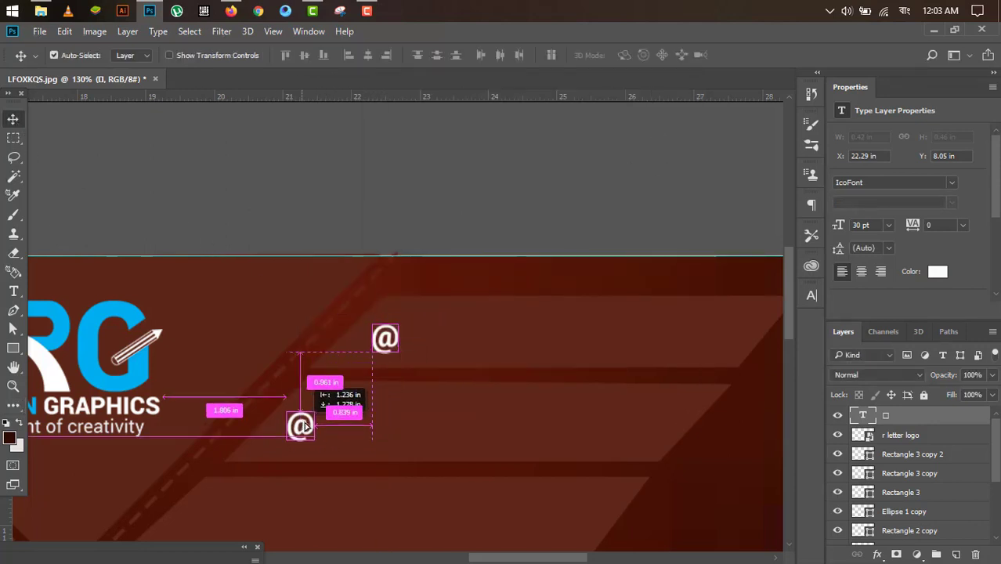
scroll(400, 412, down, 2)
scroll(400, 412, down, 1)
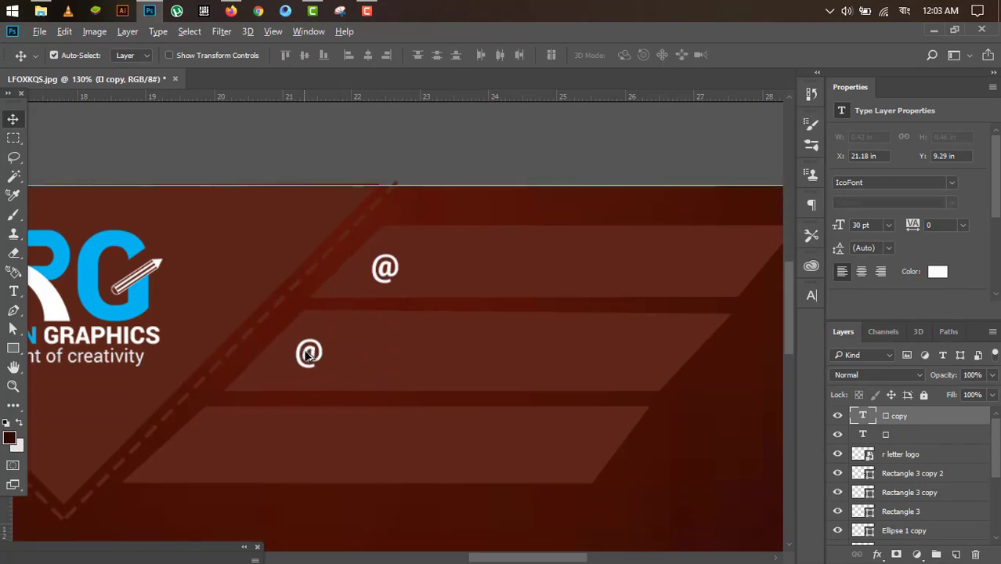
drag(309, 353, 208, 445)
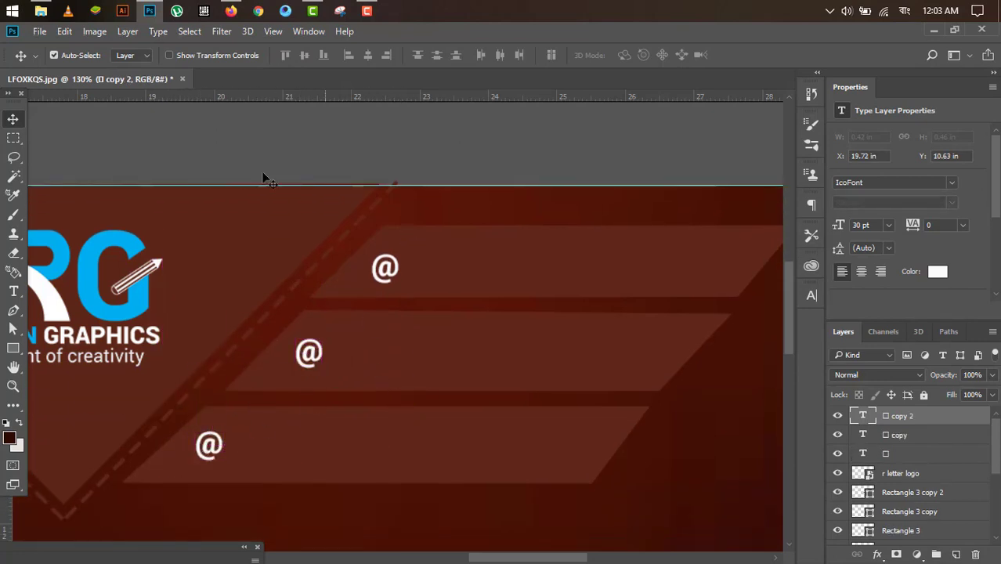
click(231, 10)
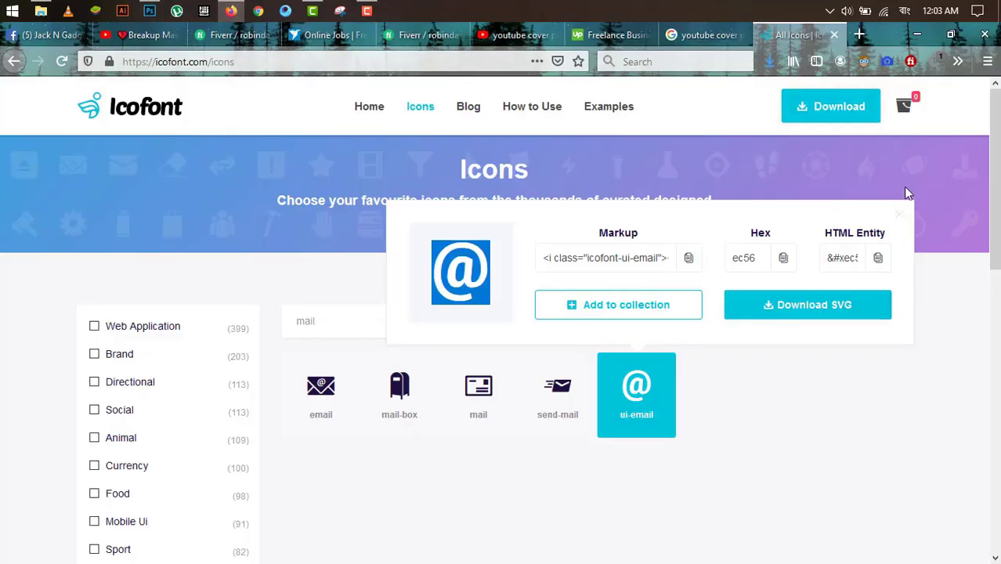
Search IcoFont for 'phone' and select the phone glyph (hex efbb) for copying.
click(902, 225)
drag(354, 317, 198, 315)
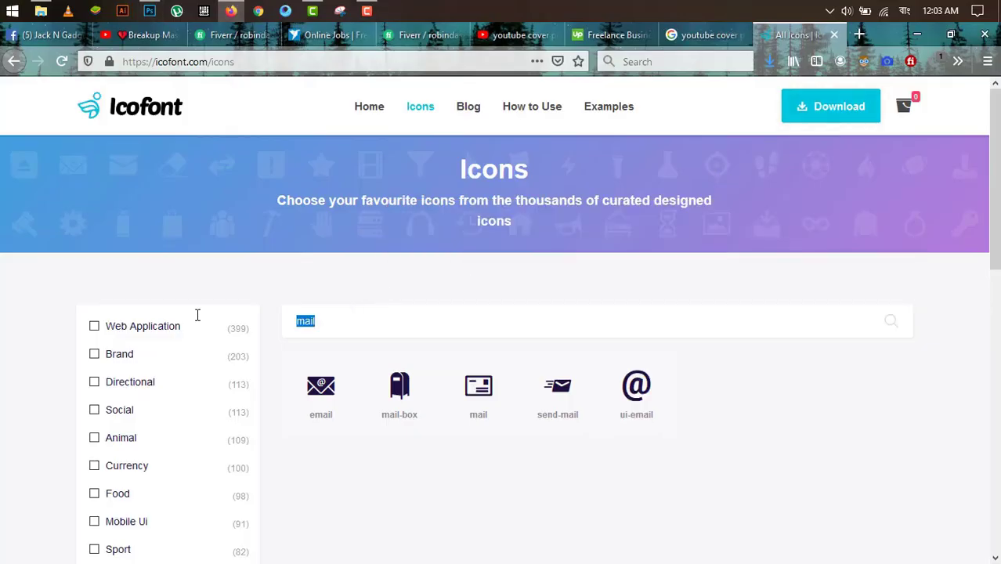
text(phone)
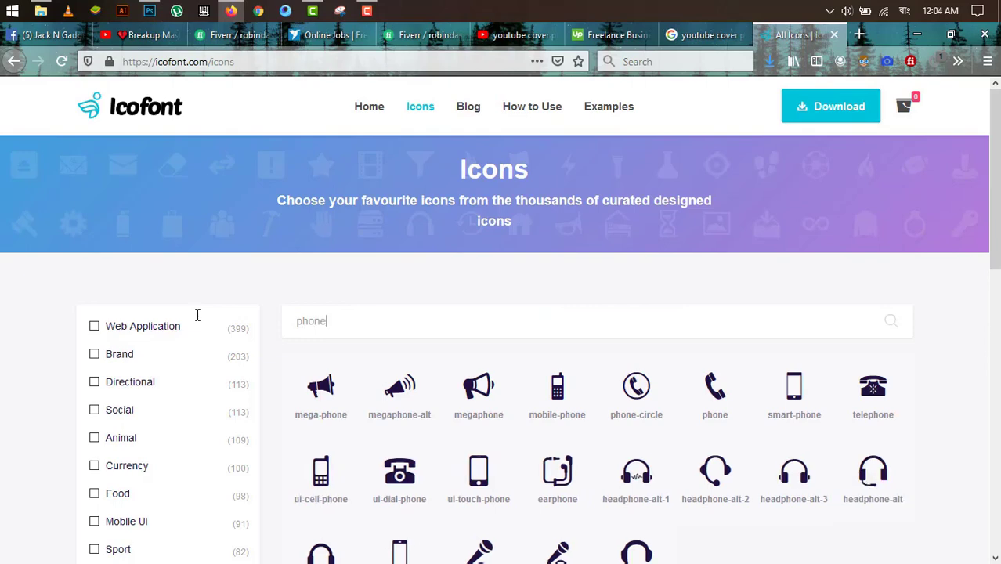
mouse_move(636, 392)
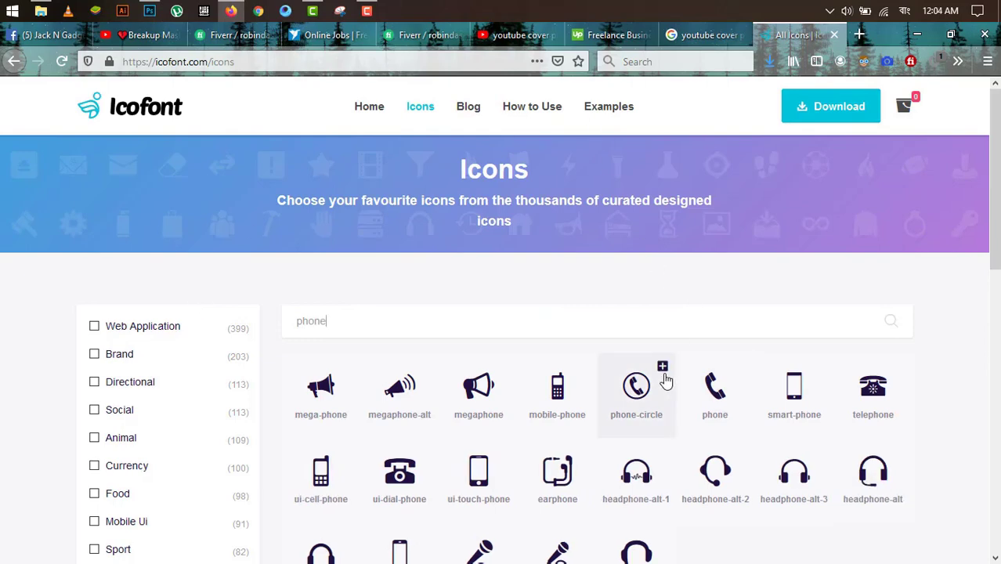
scroll(663, 380, down, 2)
click(700, 336)
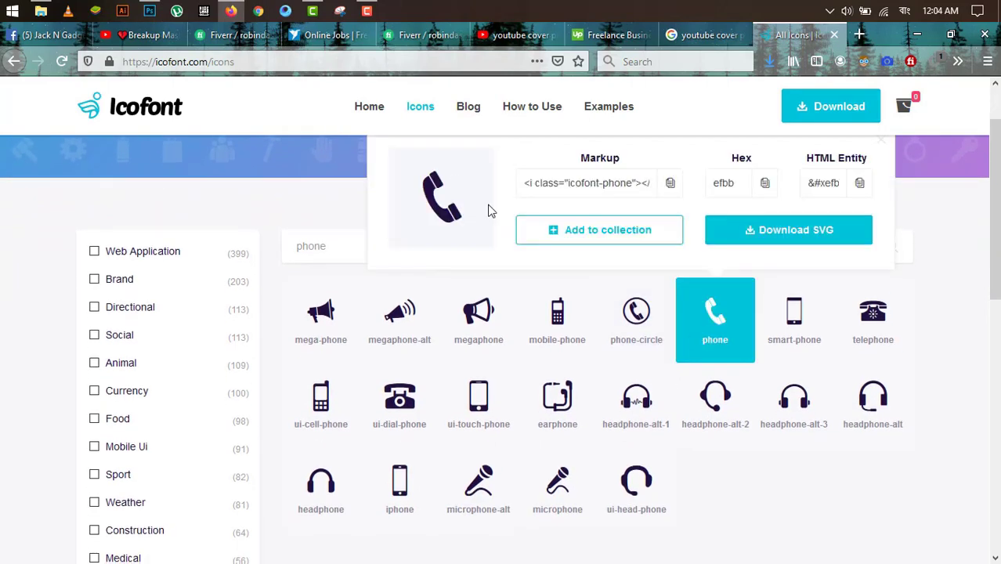
double_click(419, 186)
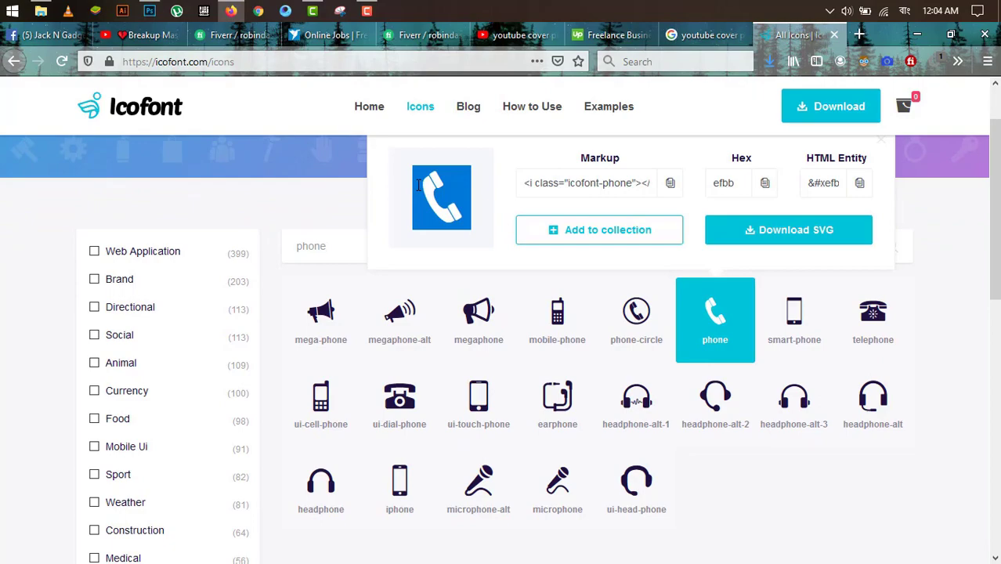
Replace the middle bar's @ icon with the pasted phone glyph.
click(149, 9)
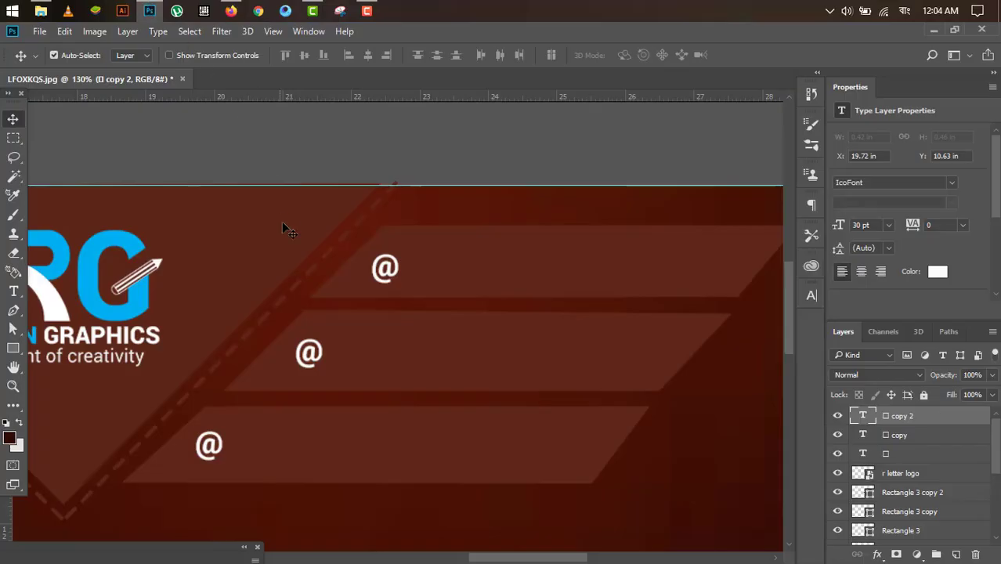
click(13, 291)
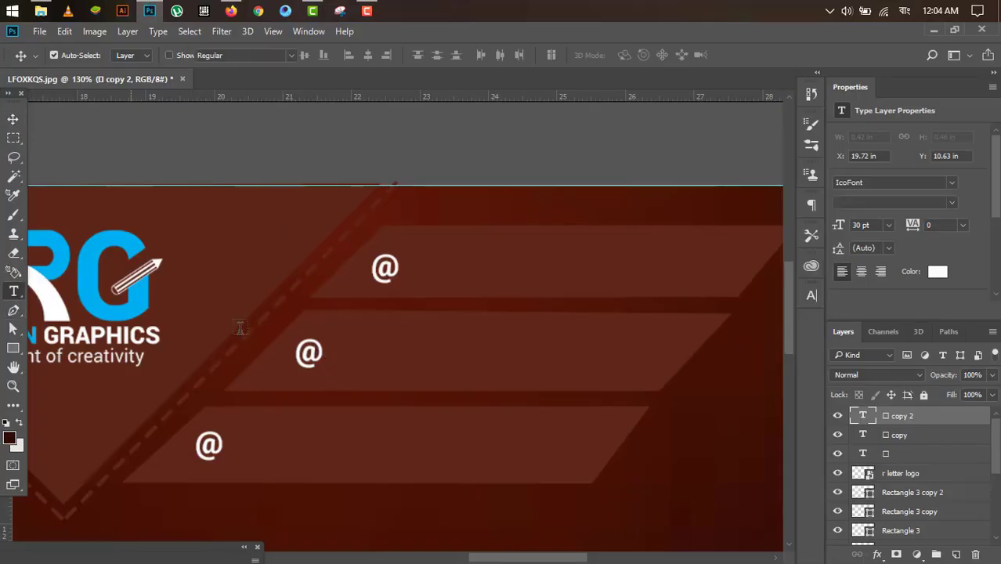
double_click(320, 348)
key(ctrl+v)
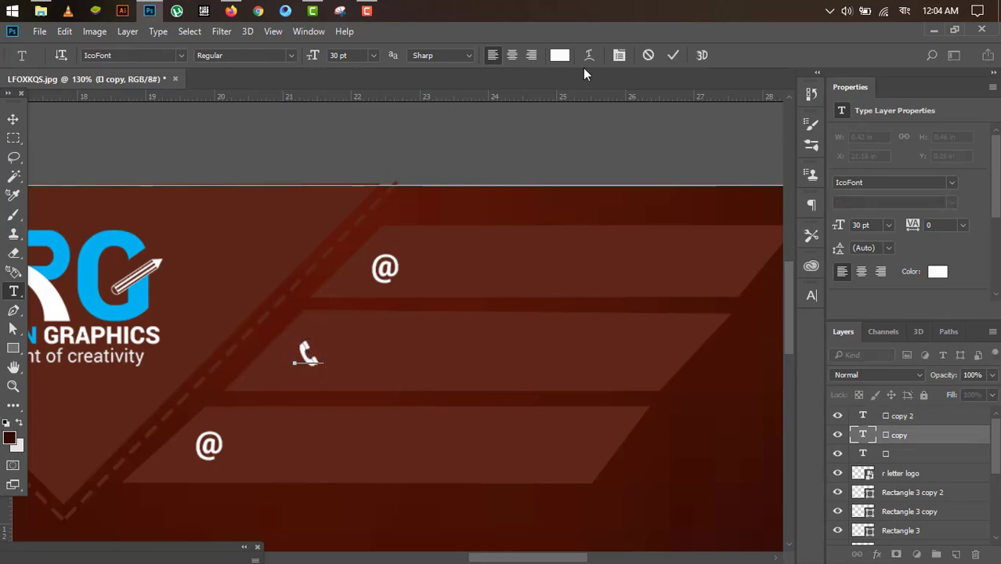
click(676, 55)
Search IcoFont for 'face' and open the Facebook icon's details.
click(231, 10)
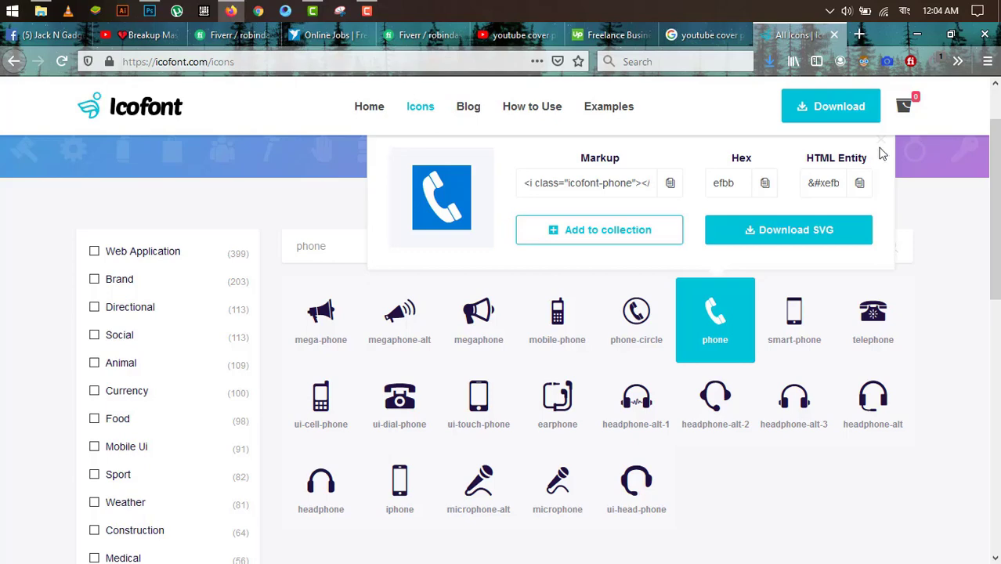
click(883, 147)
drag(470, 253, 56, 265)
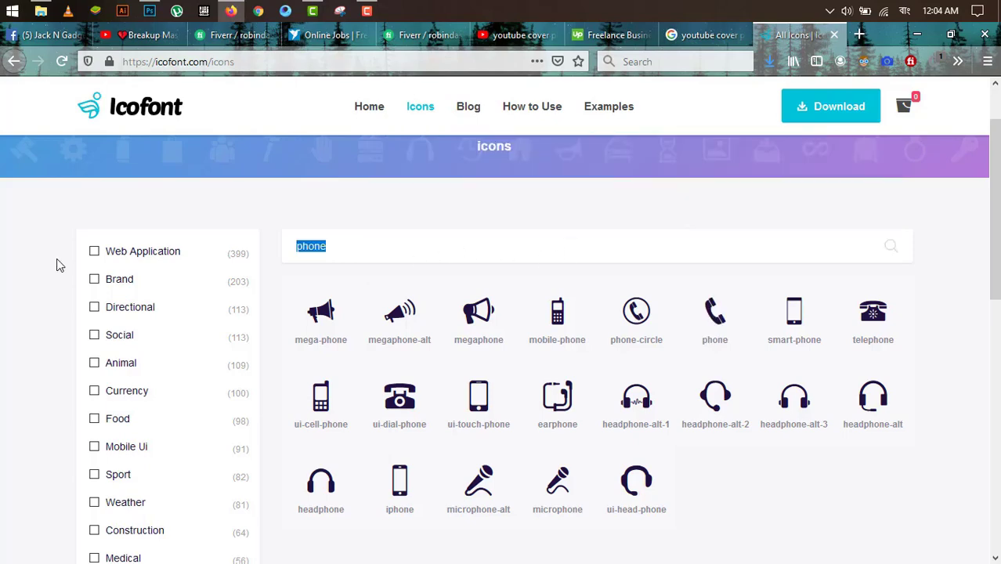
text(face)
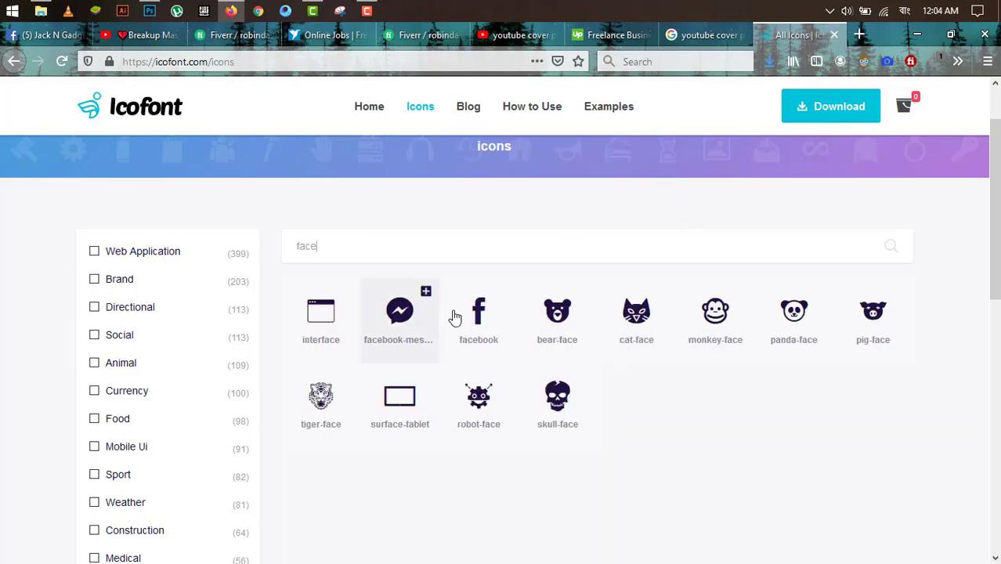
click(453, 317)
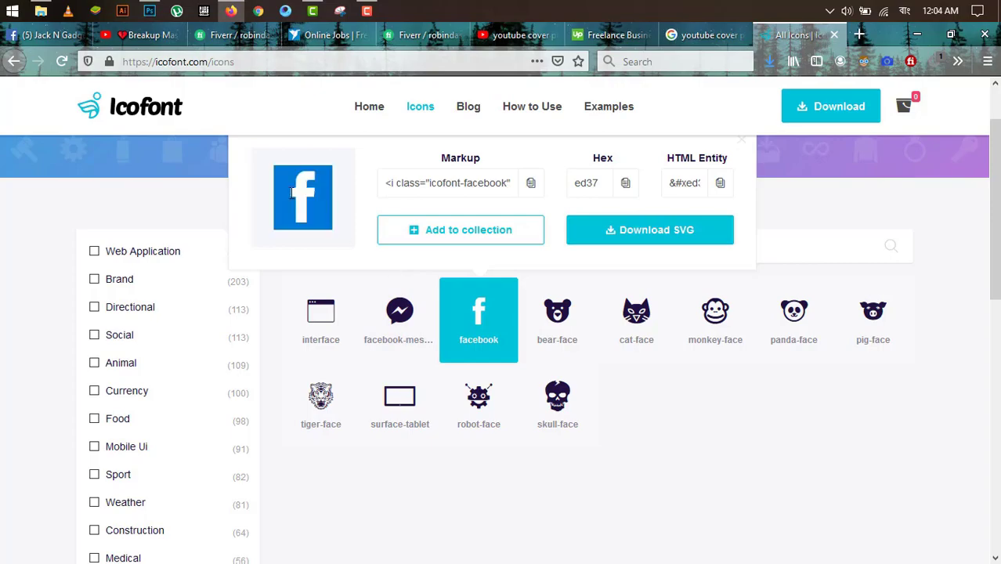
click(149, 10)
Replace the bottom bar's @ icon with the pasted Facebook glyph.
click(212, 446)
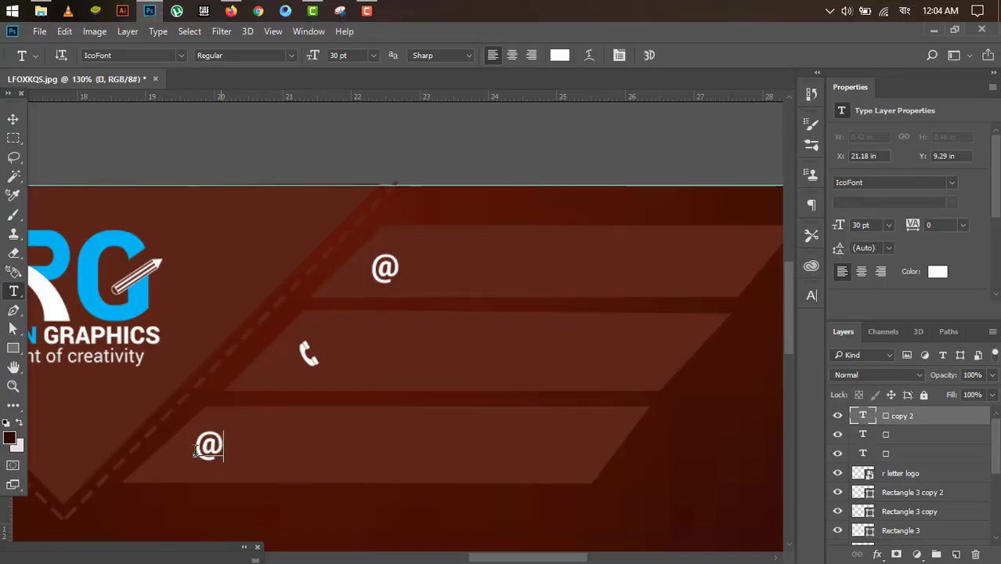
key(ctrl+a)
key(ctrl+v)
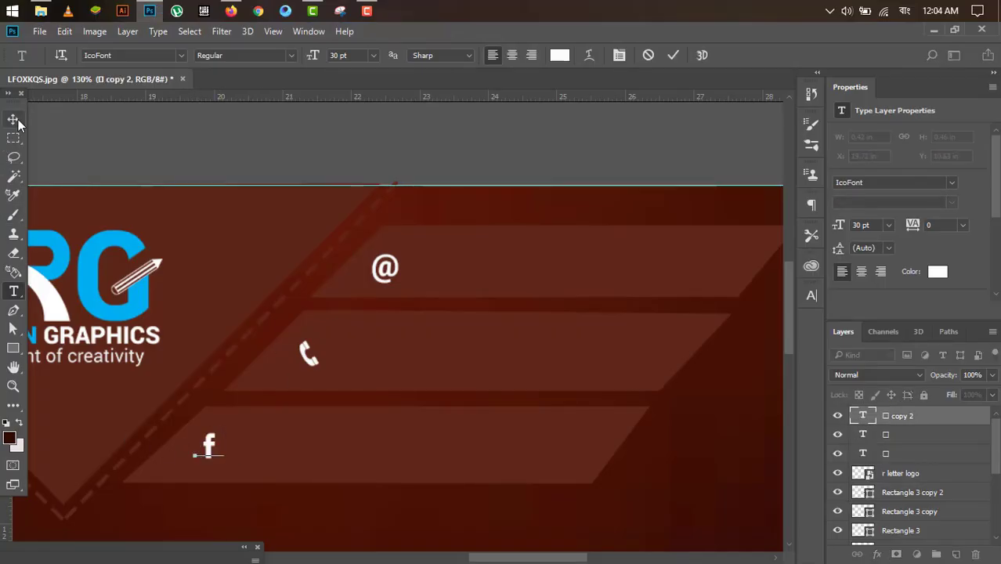
click(13, 119)
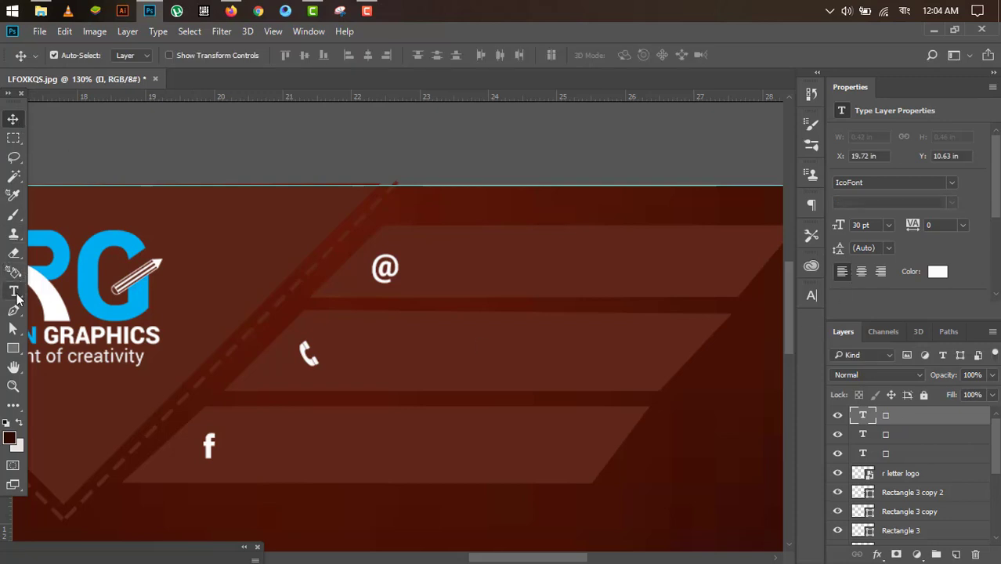
Type the email address as a new text line beside the top @ icon.
click(14, 292)
click(418, 274)
text(ww)
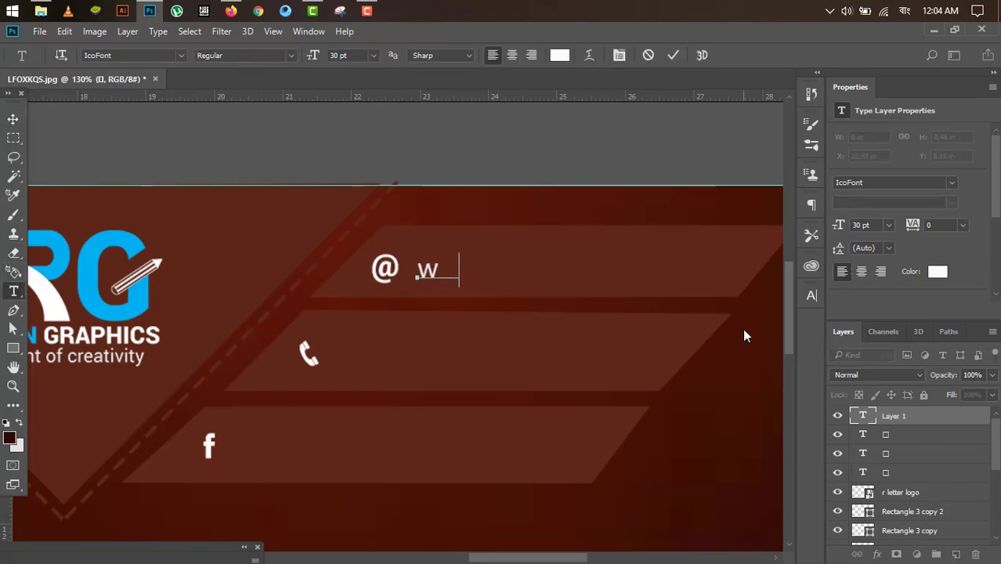
text(w)
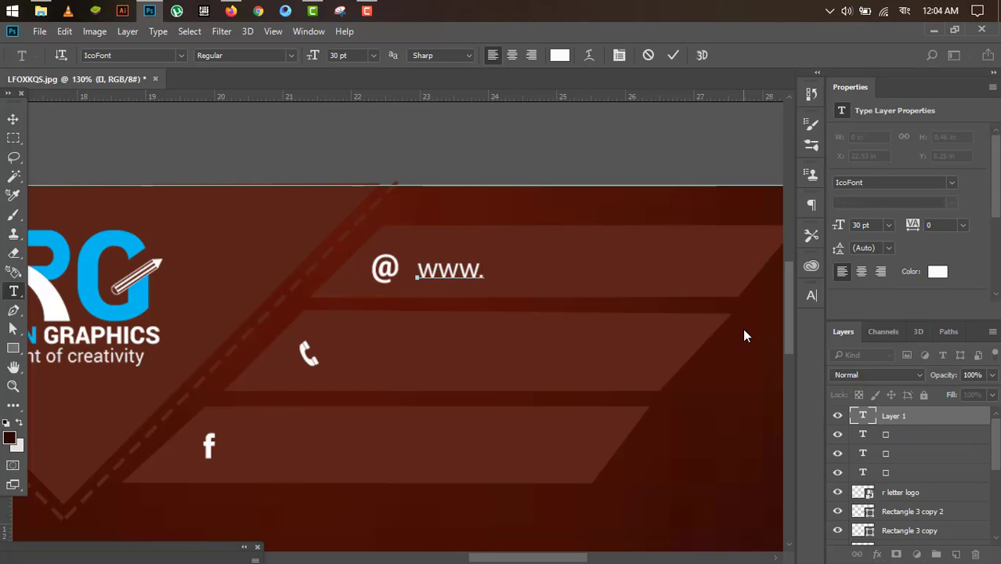
key(BackSpace)
key(BackSpace)
key(BackSpace)
key(BackSpace)
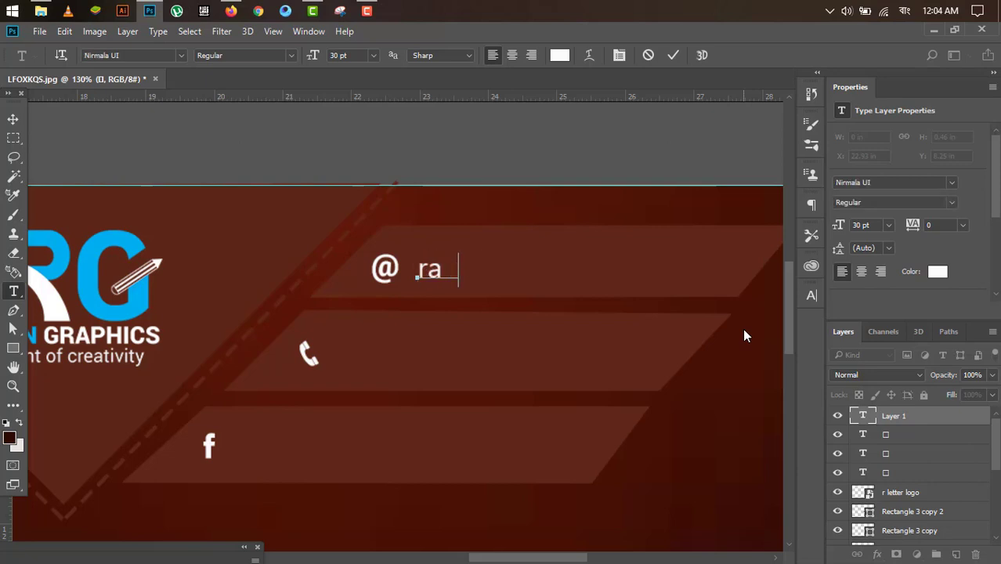
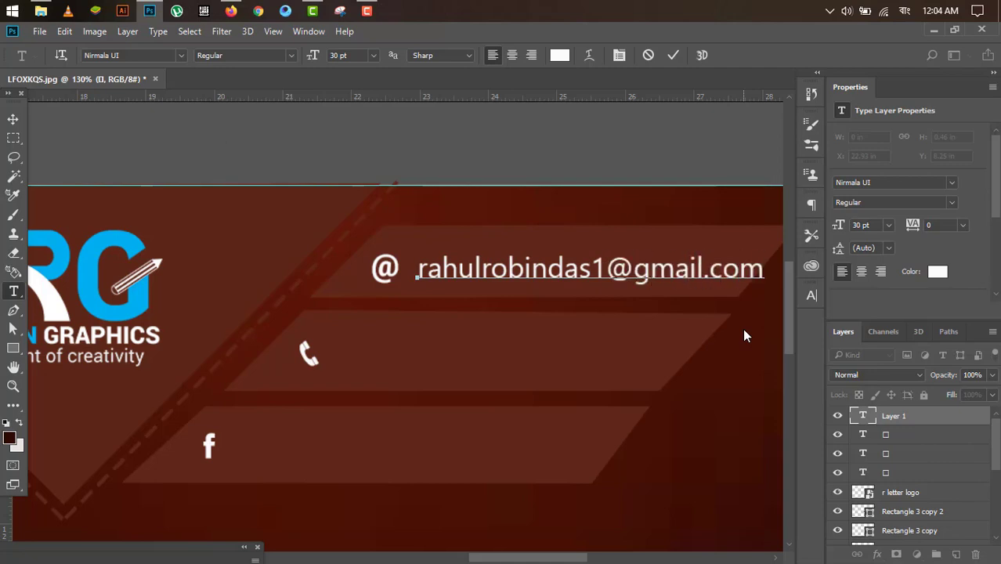
click(12, 120)
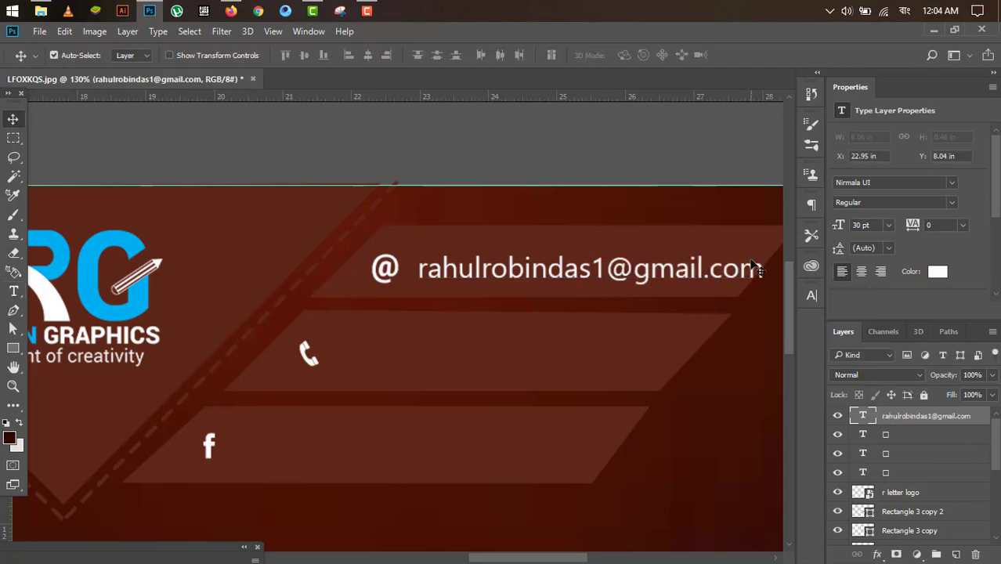
Set the email text's font size to 24 pt.
drag(756, 268, 737, 268)
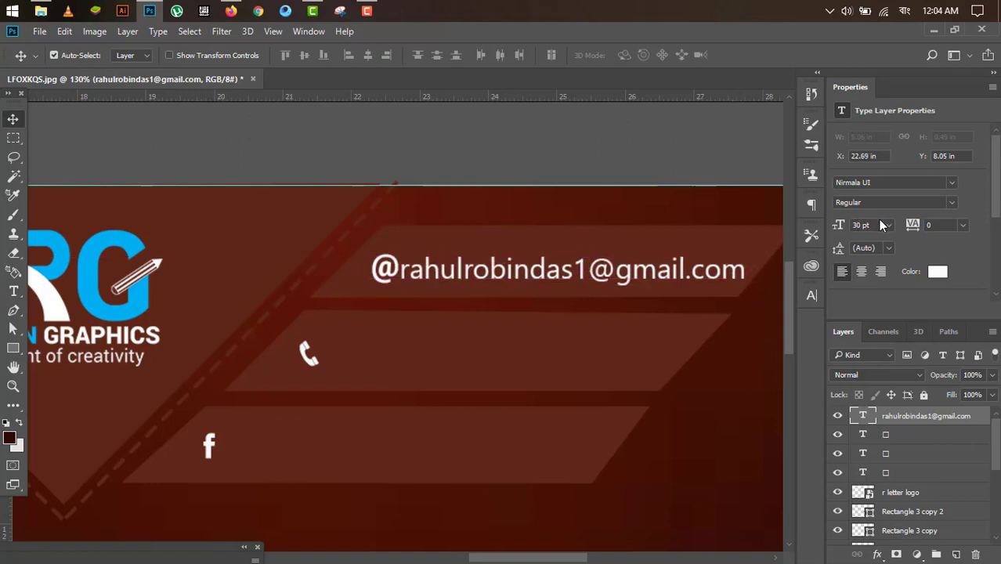
click(888, 225)
click(893, 393)
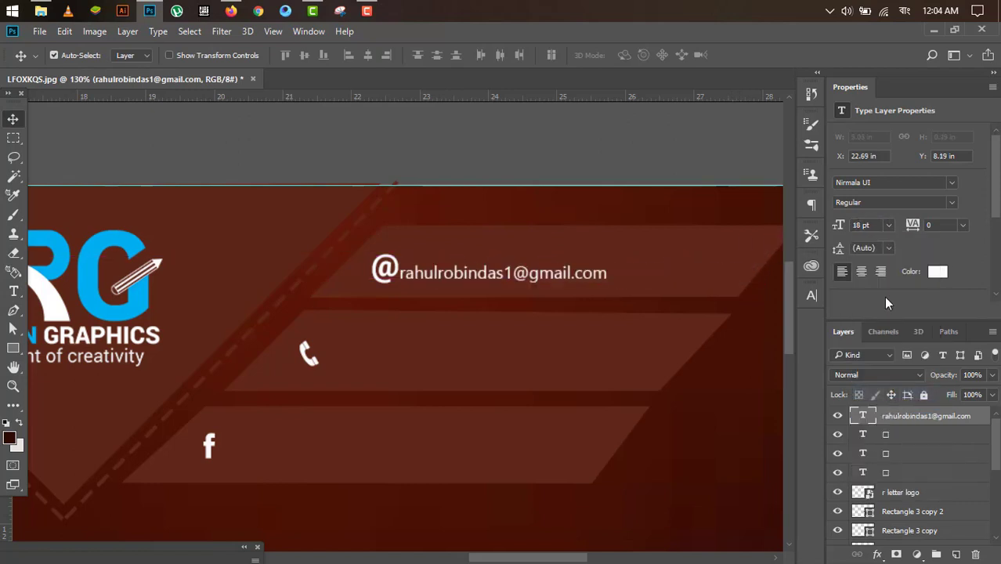
click(888, 227)
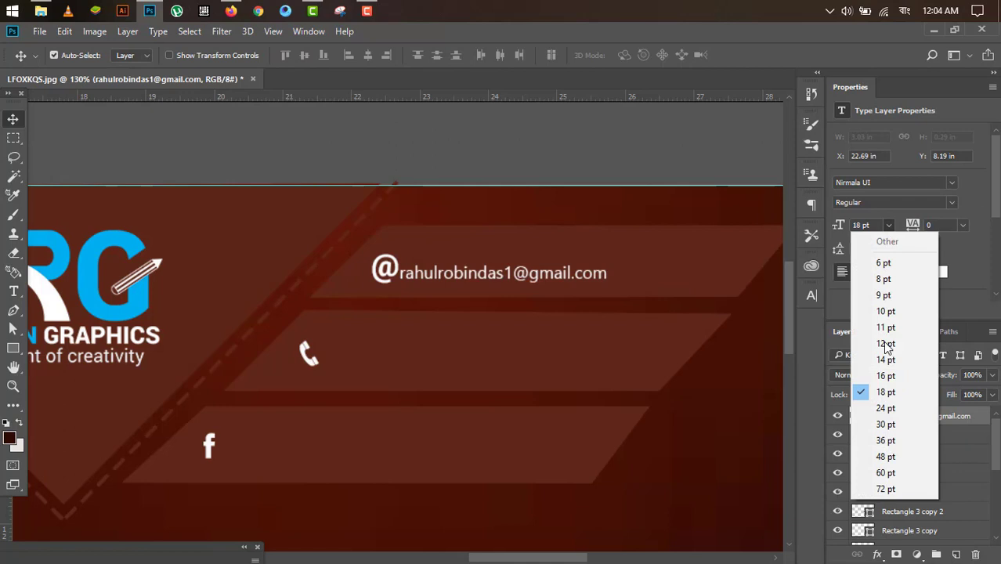
click(885, 414)
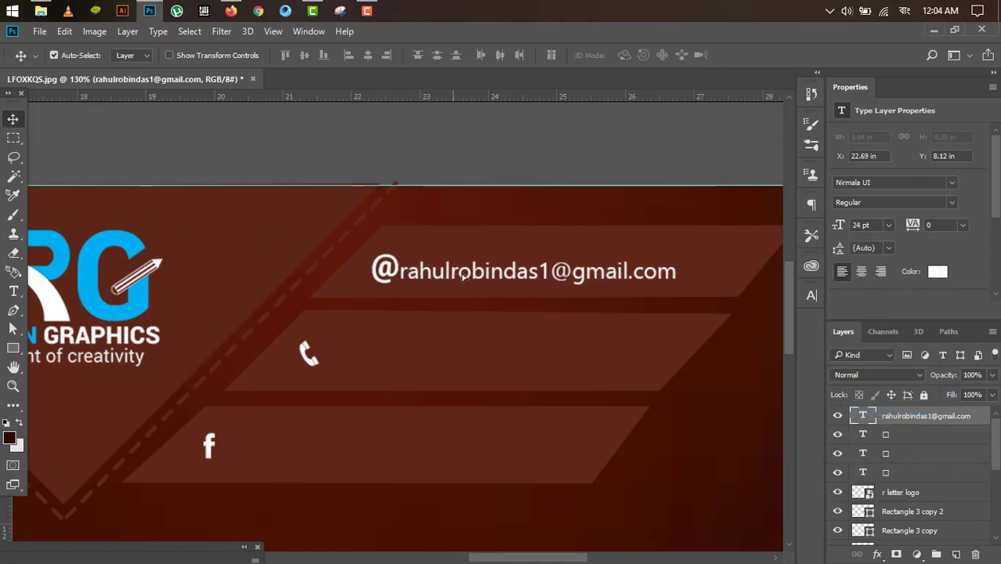
Align the email text level beside the @ icon and copy it onto the phone bar.
drag(449, 274, 464, 269)
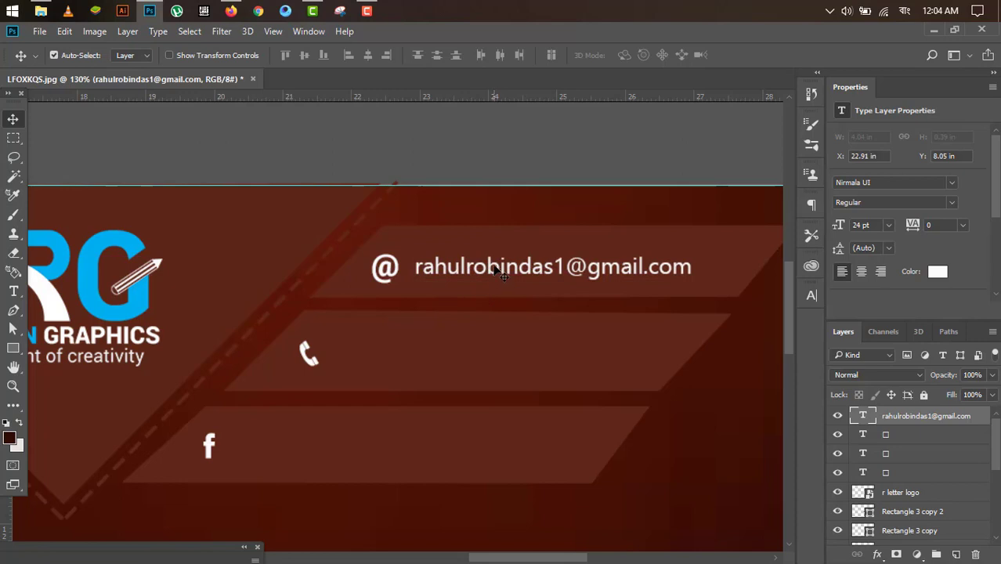
key(ctrl)
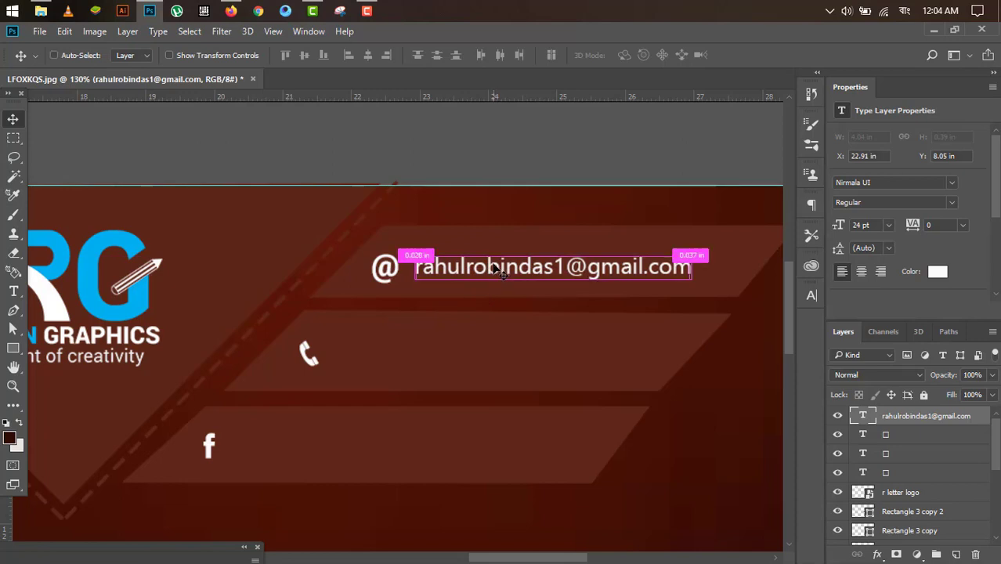
drag(496, 268, 485, 291)
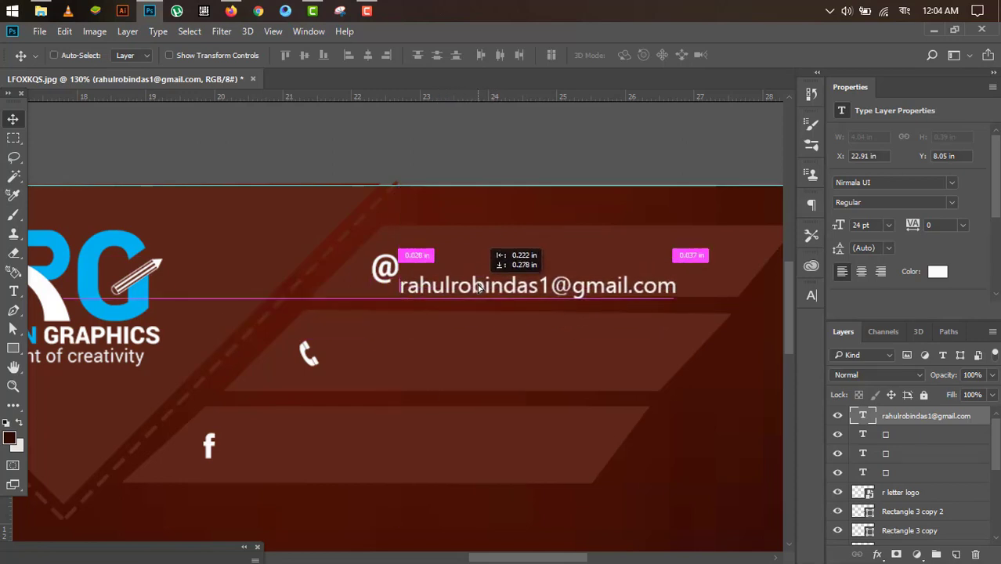
key(shift+Up)
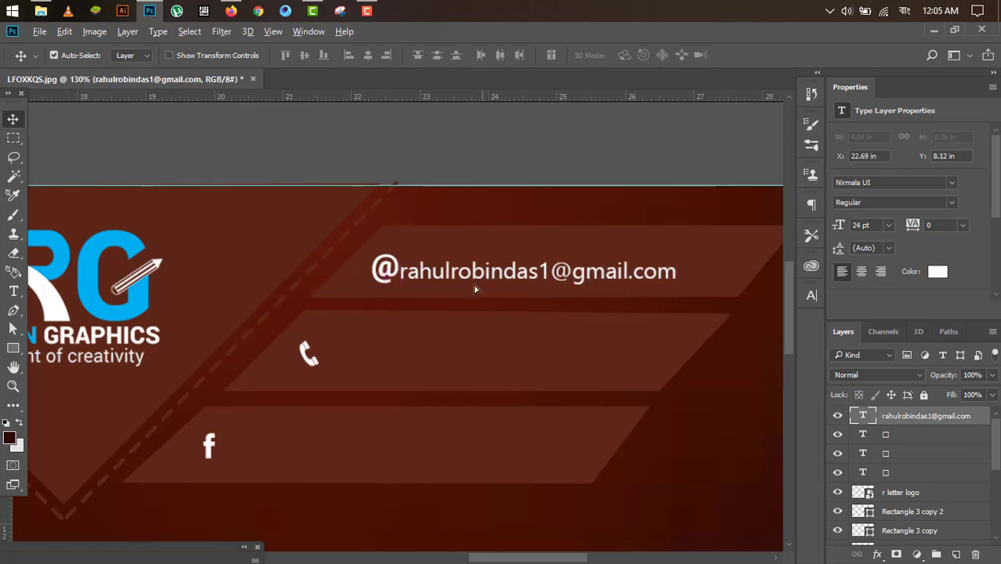
mouse_move(486, 275)
mouse_down()
mouse_move(437, 358)
mouse_move(505, 269)
mouse_up()
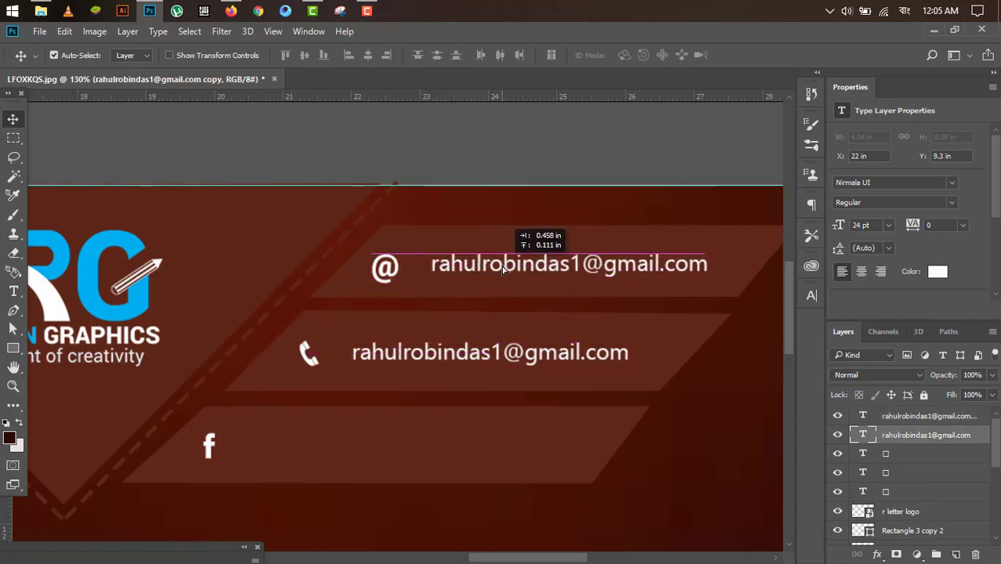
Select the top @ icon and email text and nudge that row slightly upward.
shift+click(442, 269)
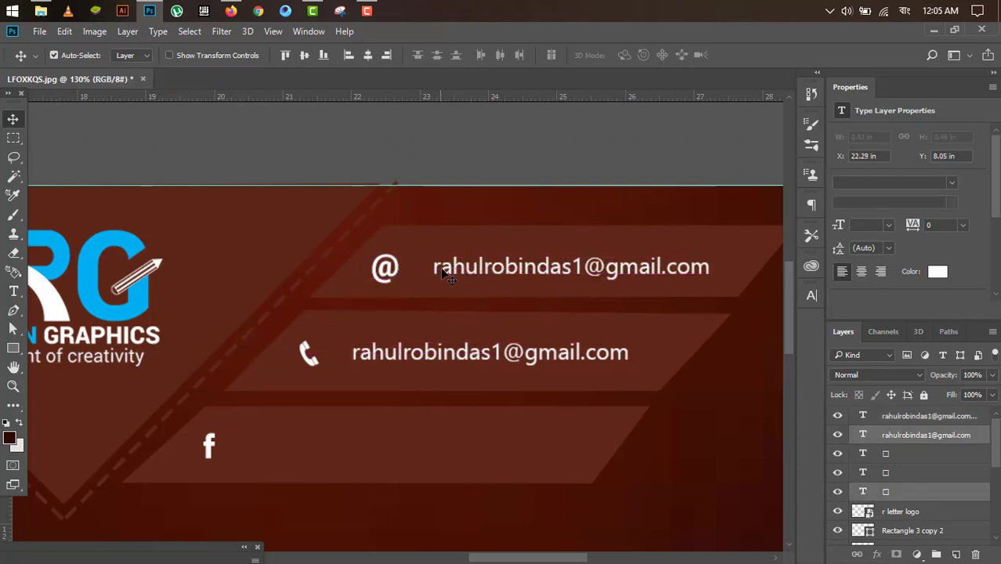
shift+click(443, 270)
shift+click(444, 272)
drag(448, 274, 450, 270)
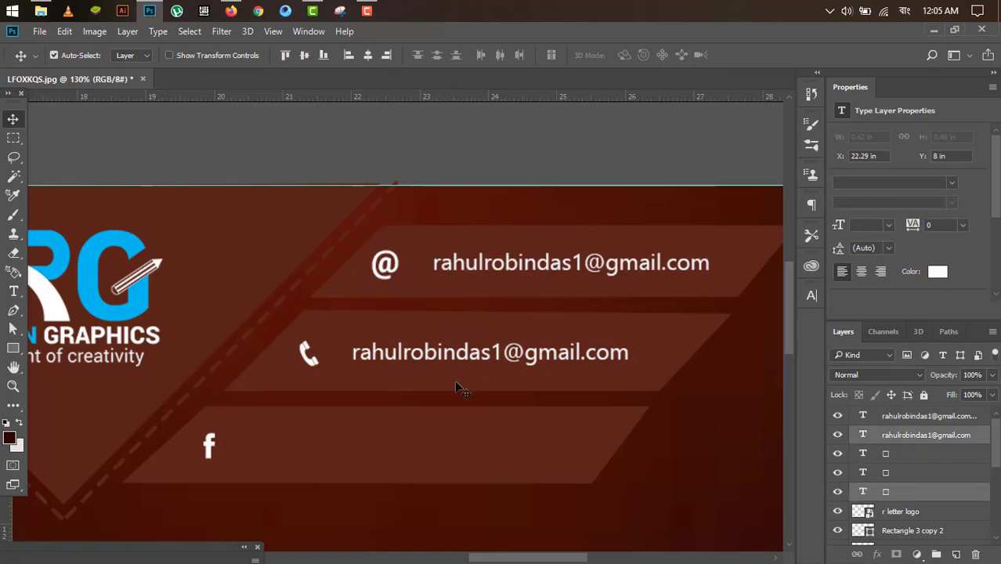
drag(498, 367, 582, 439)
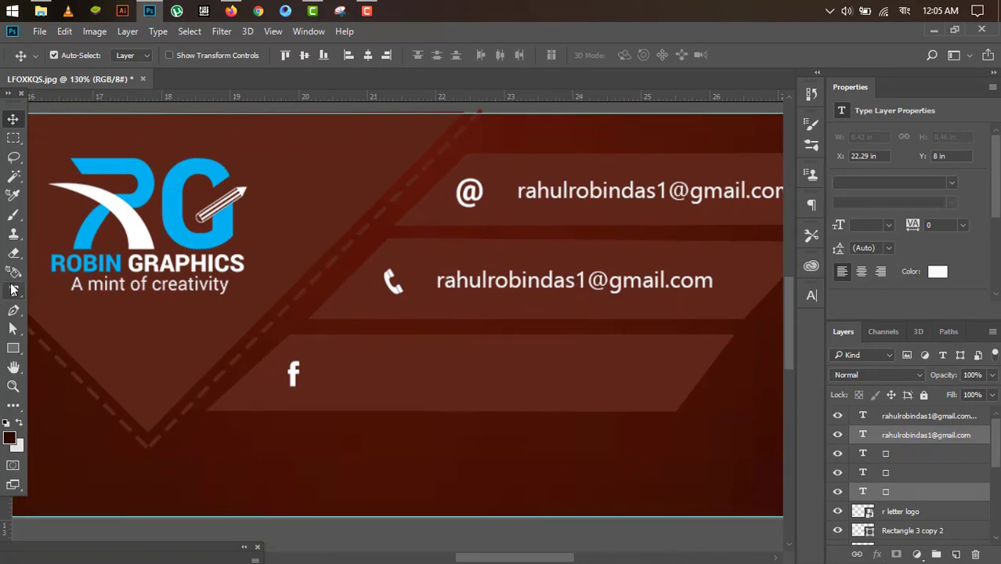
Replace the copied email text on the phone bar with the phone number.
click(13, 290)
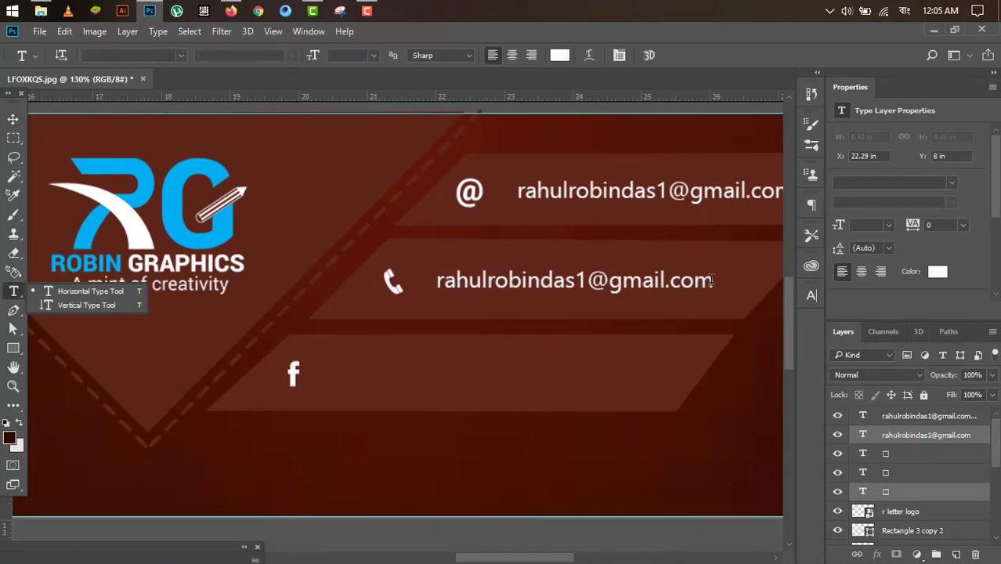
drag(711, 281, 384, 286)
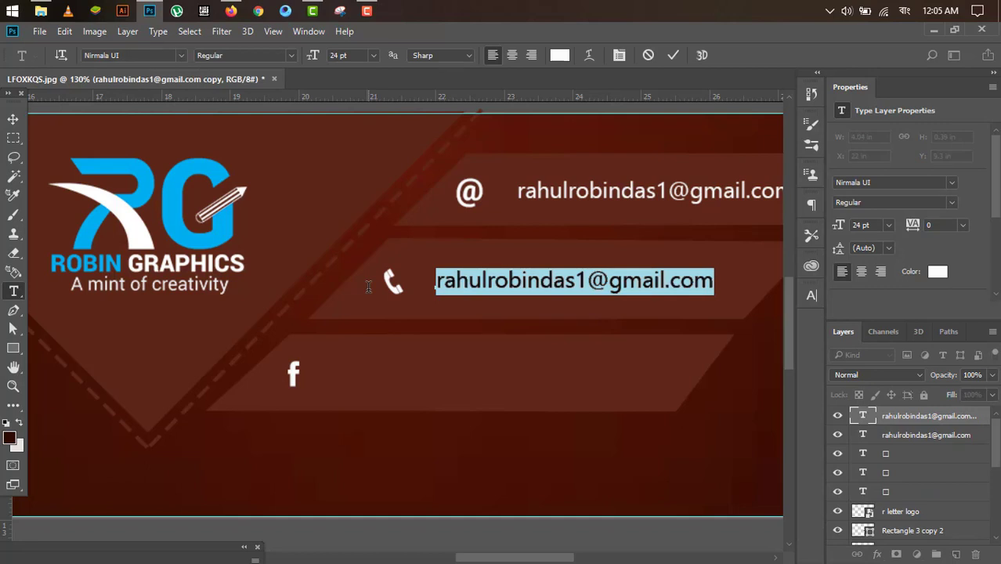
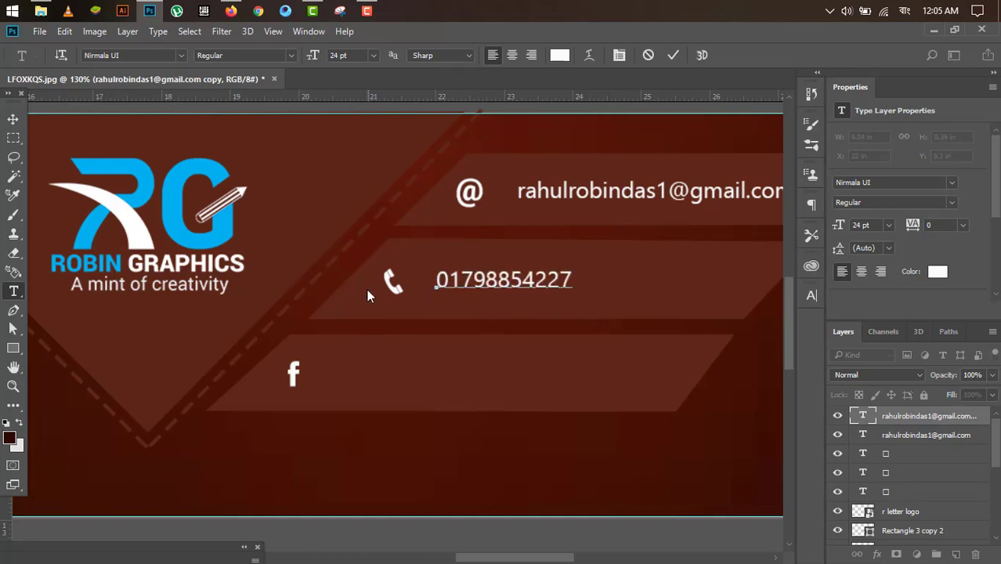
click(12, 119)
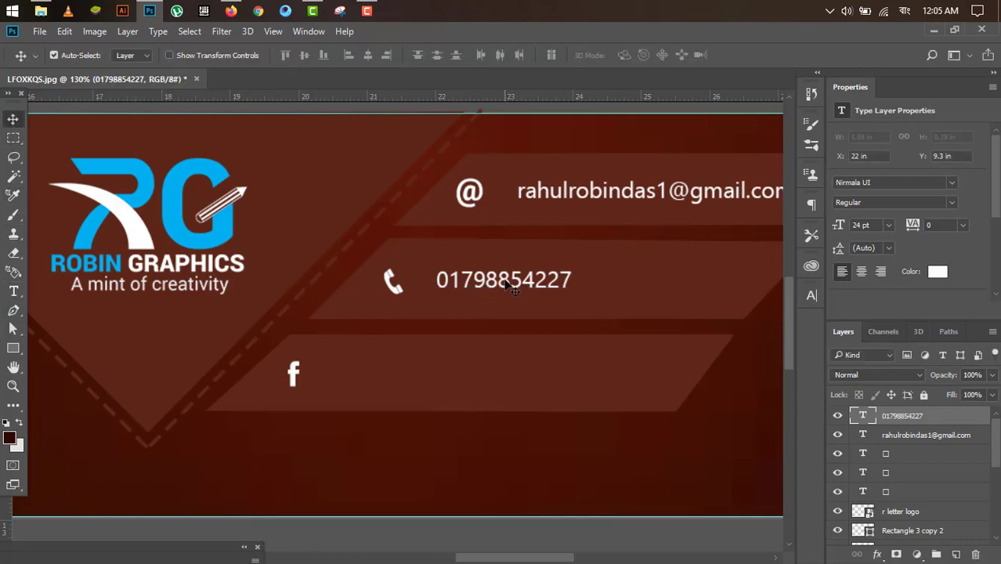
Duplicate the phone line beside the f icon and replace its text with the Facebook handle.
drag(508, 285, 412, 378)
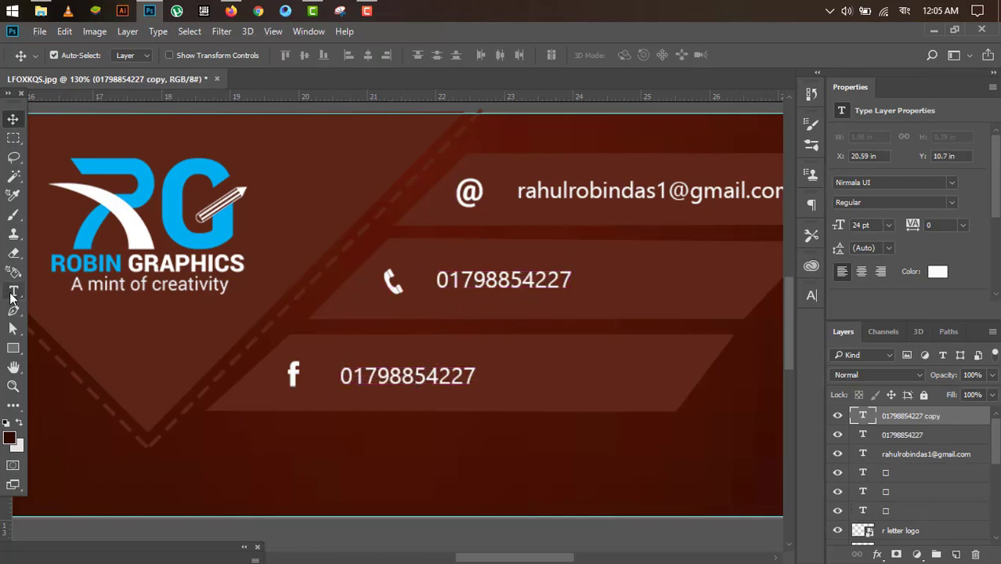
click(13, 292)
drag(461, 377, 493, 374)
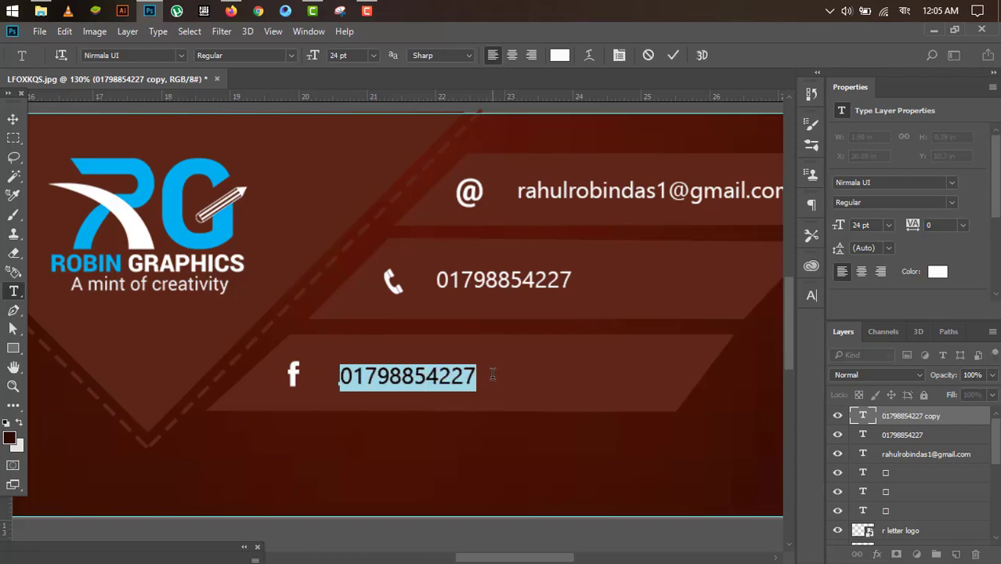
text(fa)
key(BackSpace)
text(ace)
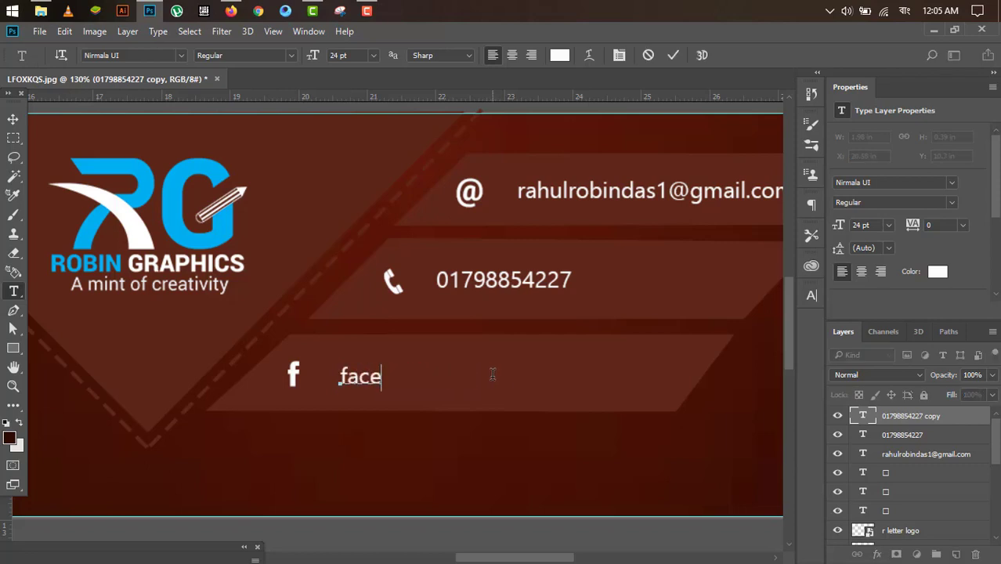
text(book/ro)
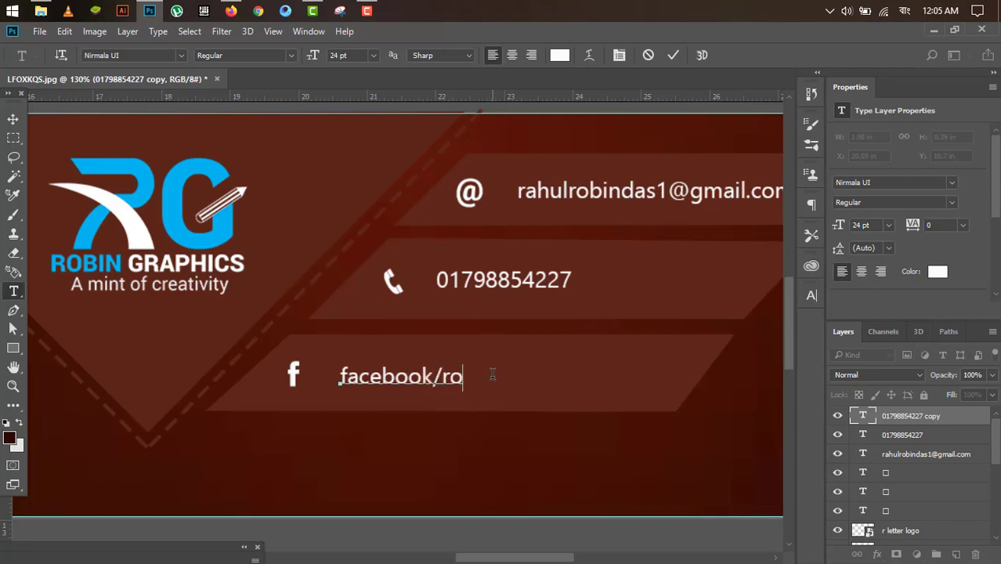
text(binrahul)
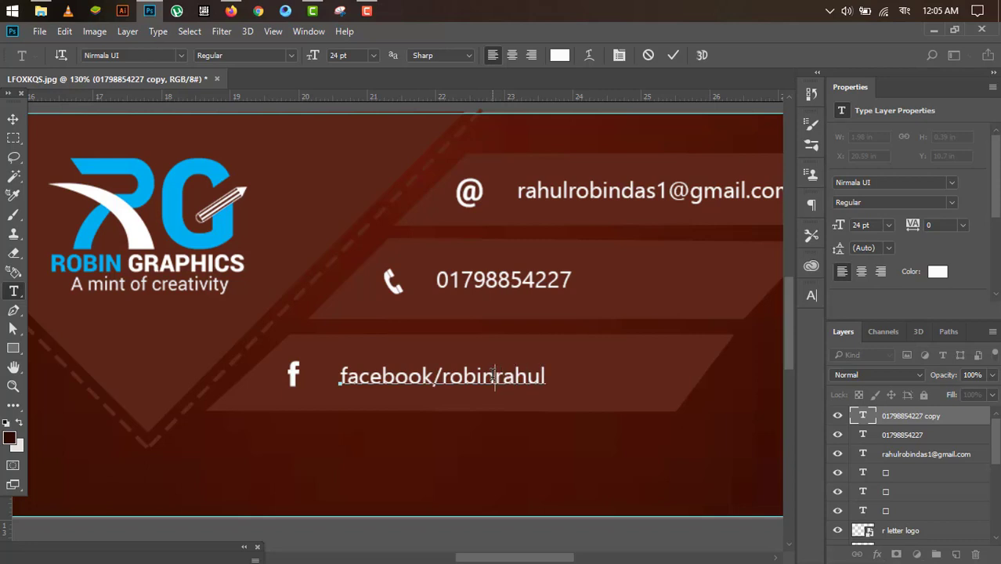
click(673, 55)
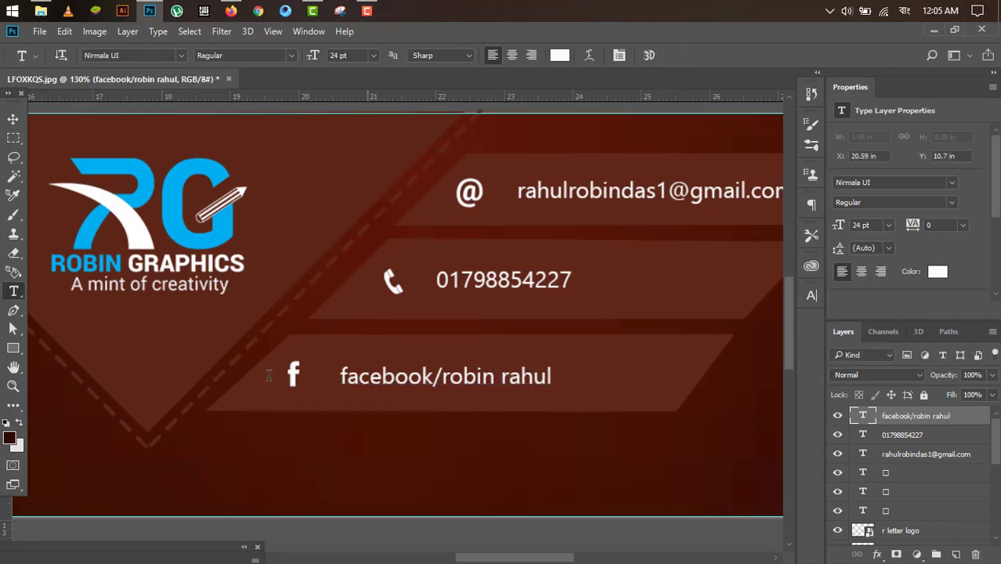
click(13, 119)
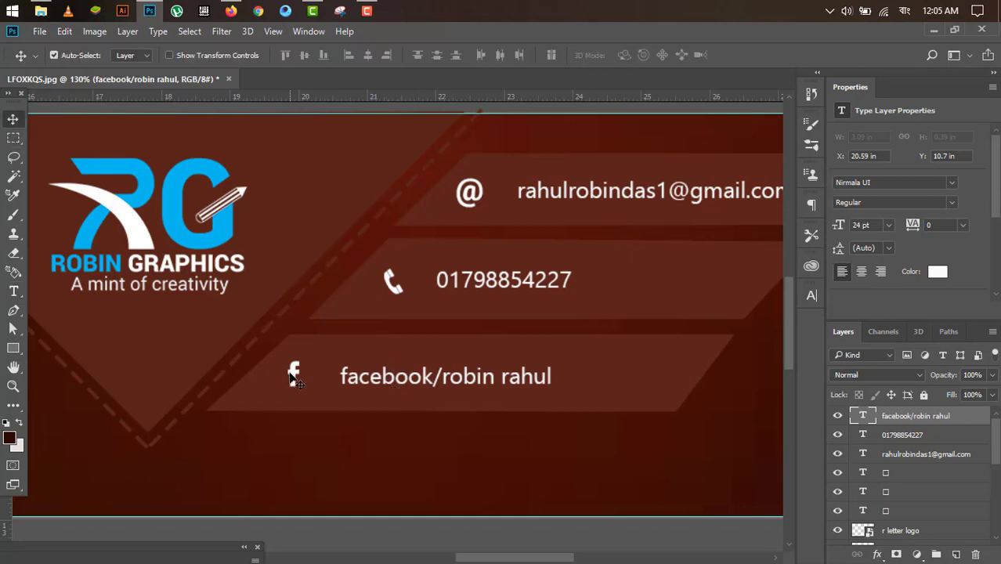
key(ctrl)
scroll(875, 479, down, 3)
scroll(875, 479, down, 2)
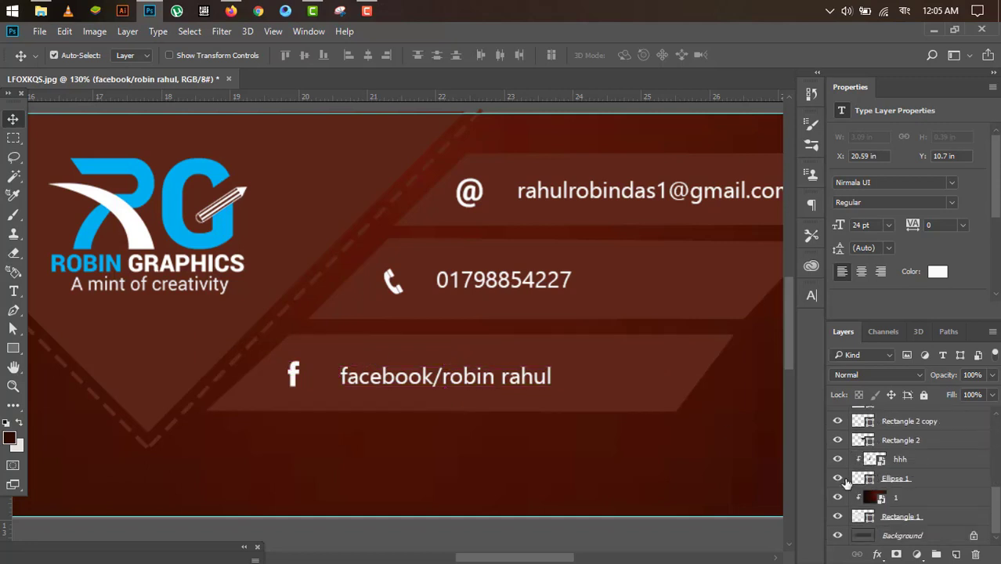
click(578, 373)
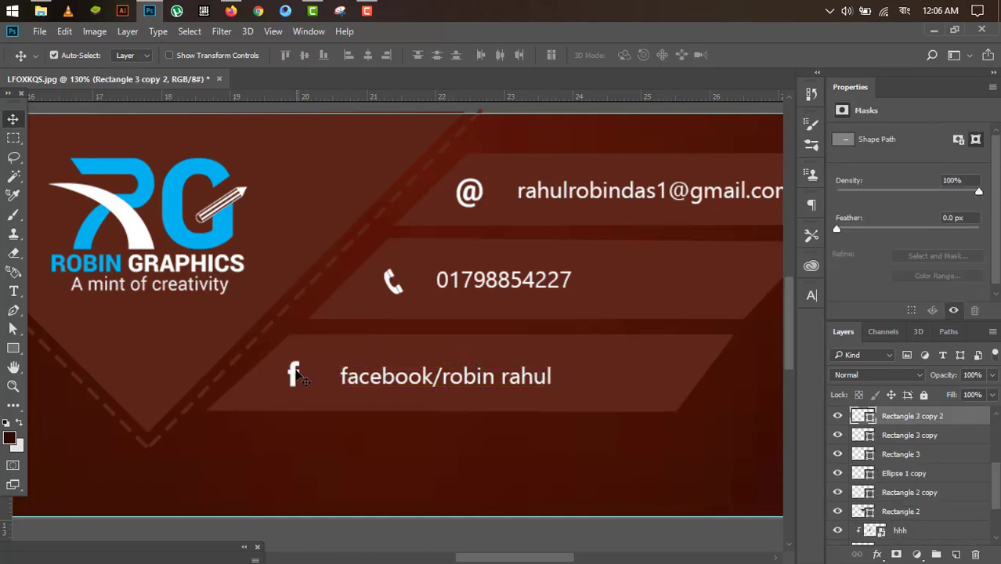
click(298, 376)
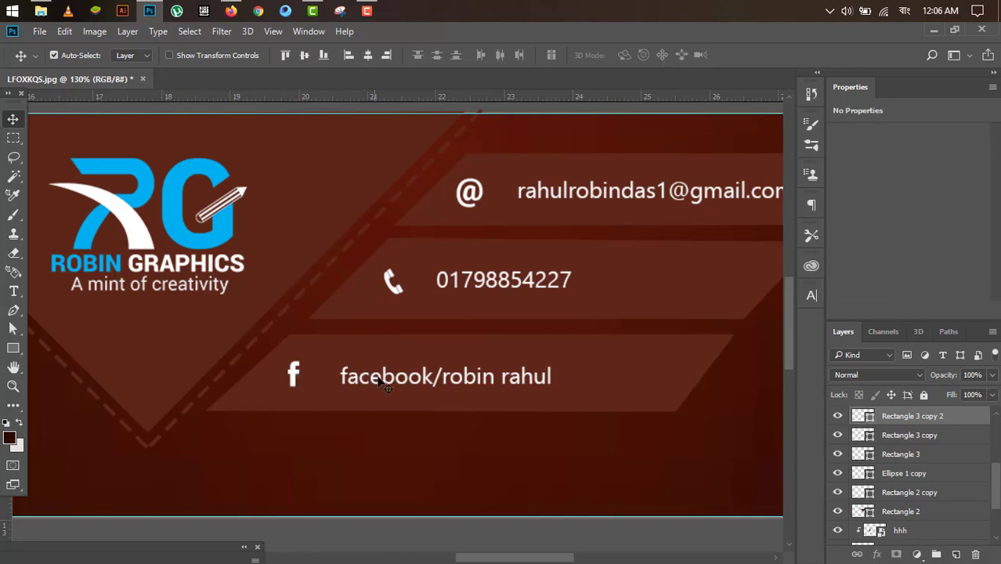
click(418, 384)
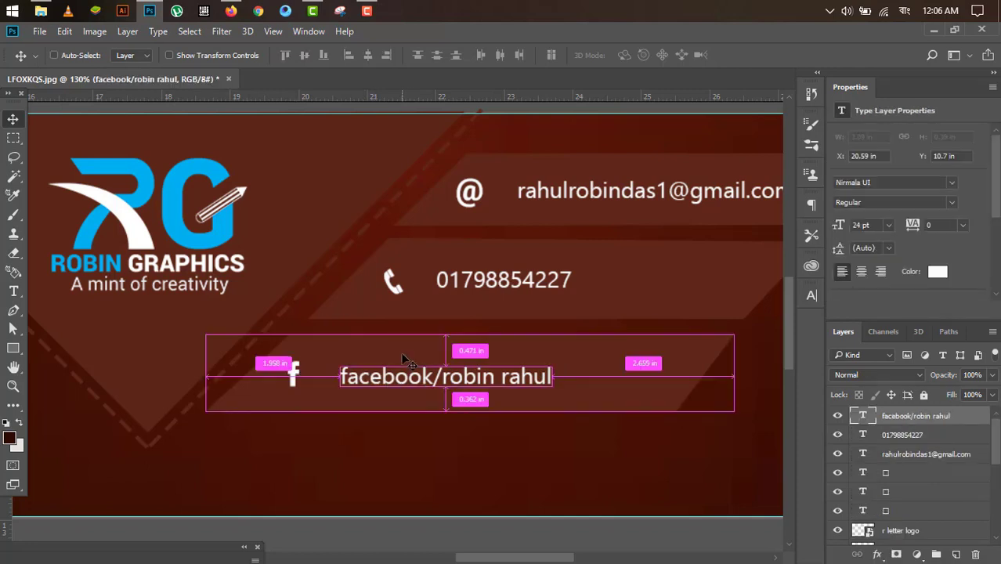
ctrl+click(568, 405)
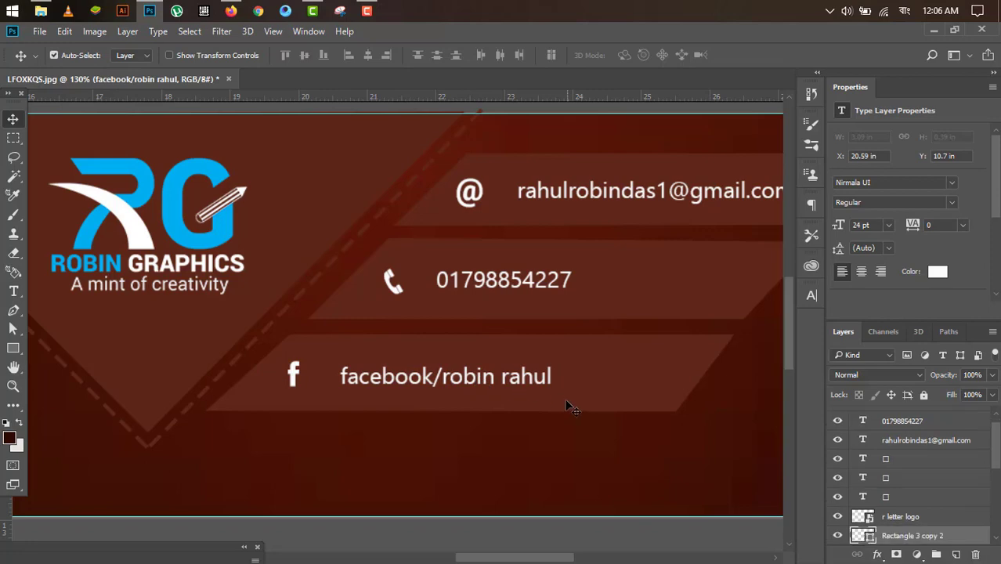
click(423, 376)
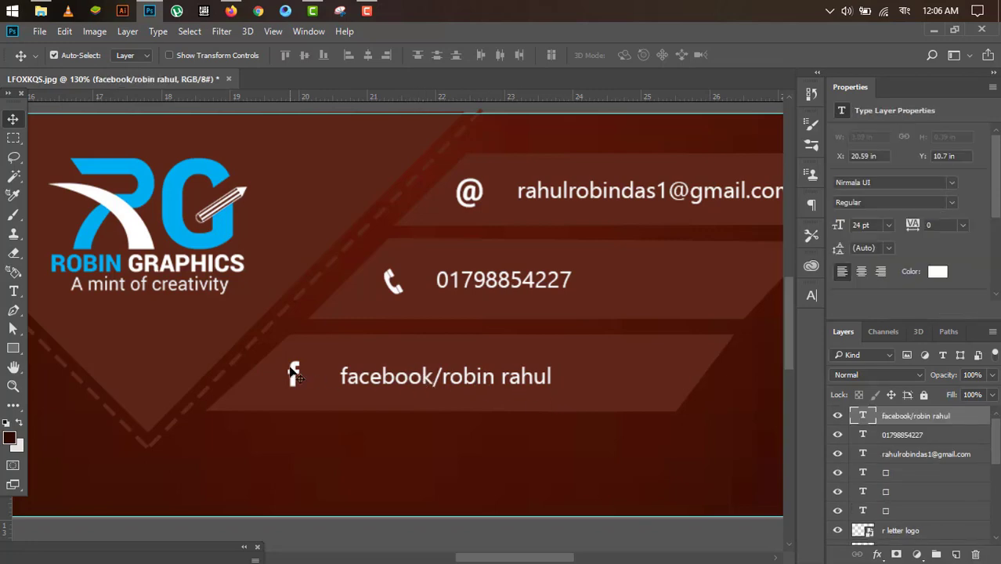
key(ctrl+minus)
key(ctrl+minus)
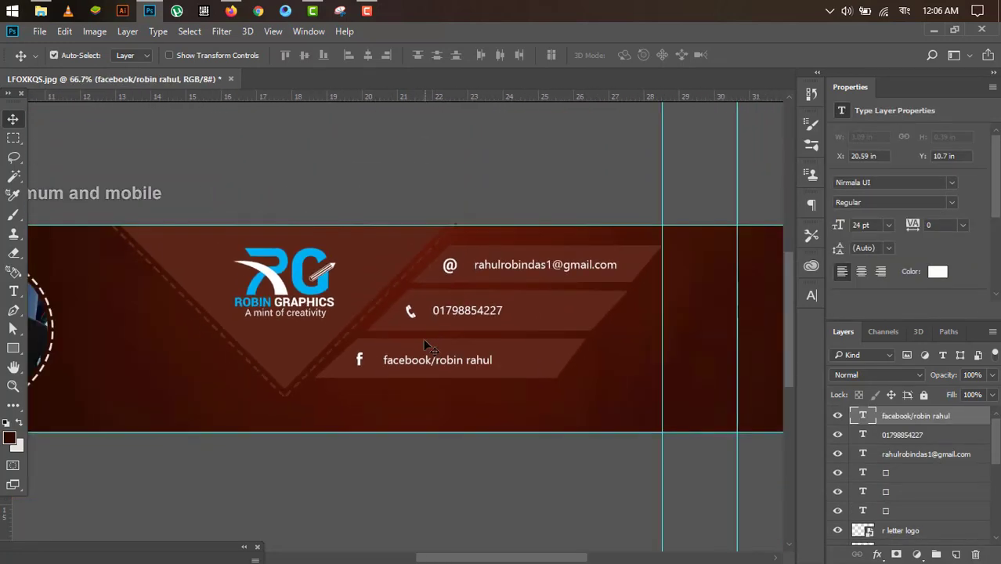
key(ctrl+minus)
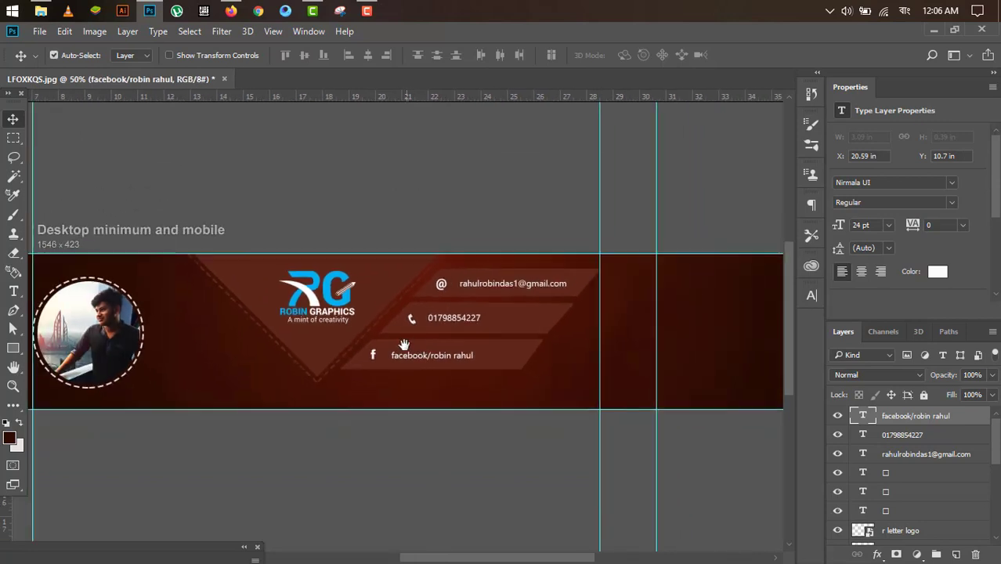
scroll(435, 352, up, 3)
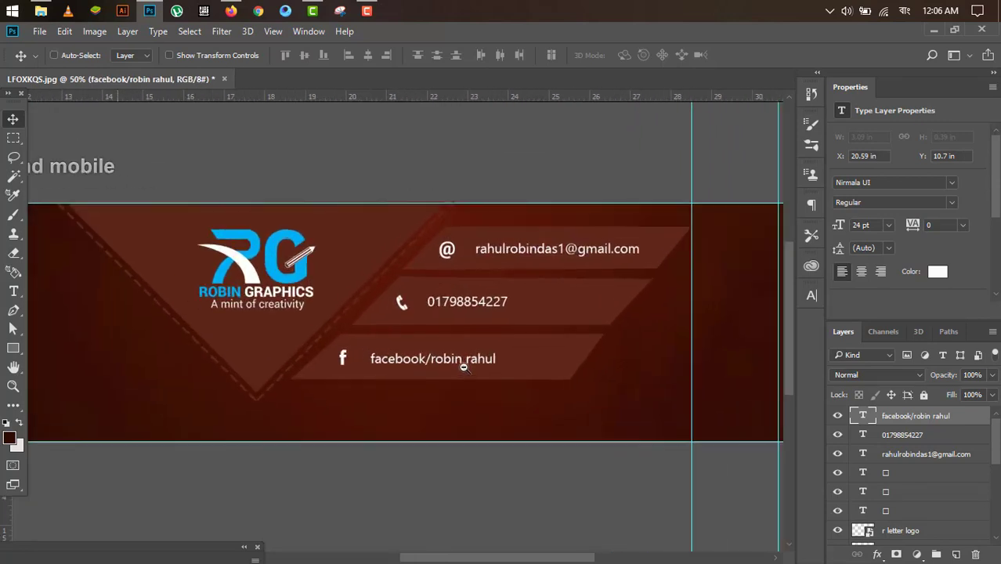
key(ctrl)
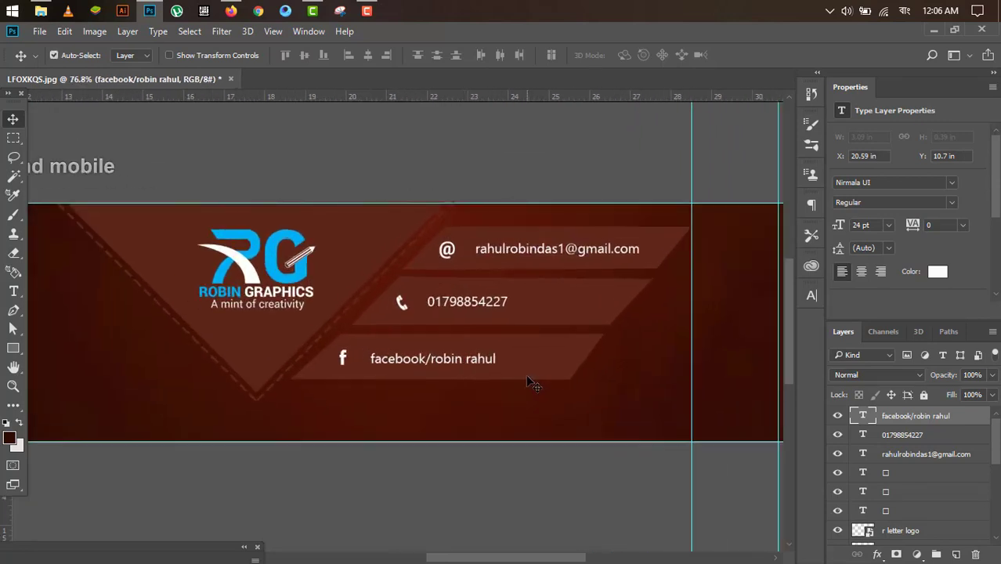
scroll(548, 369, left, 3)
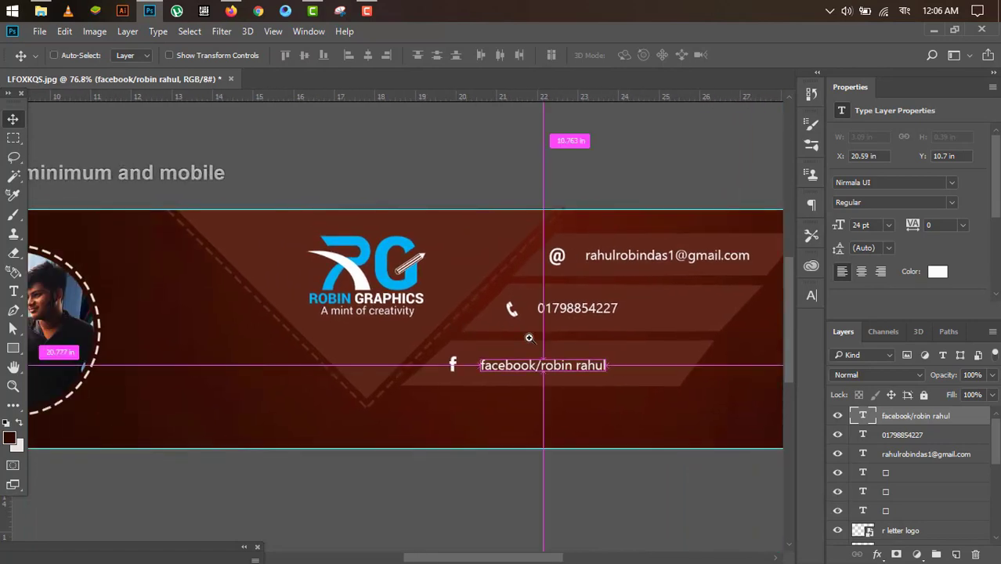
scroll(580, 358, up, 2)
scroll(580, 359, down, 2)
drag(518, 340, 597, 346)
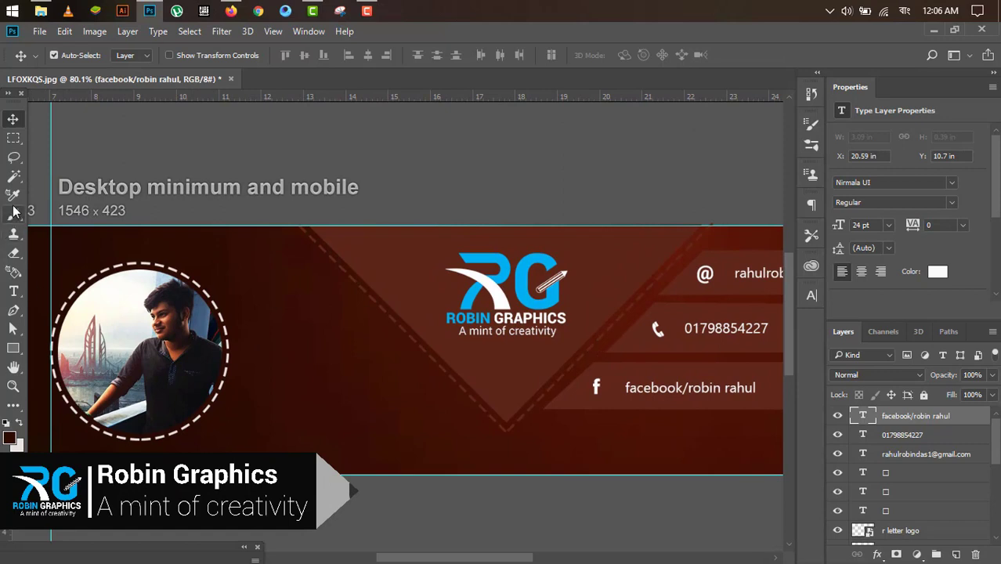
Duplicate the Rectangle 3 copy panel, flip it horizontally and place it beside the profile photo.
click(639, 347)
drag(637, 347, 578, 355)
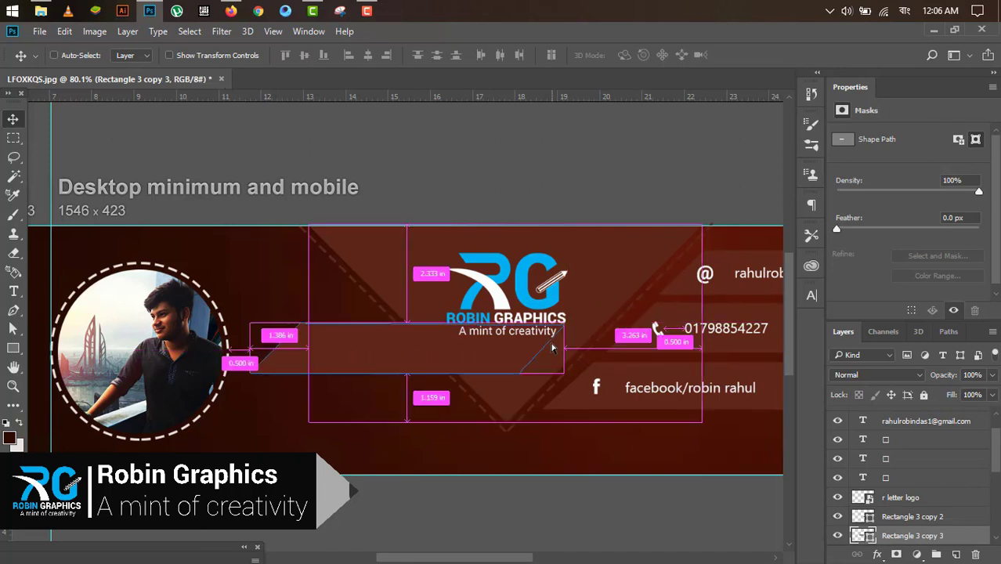
key(ctrl+t)
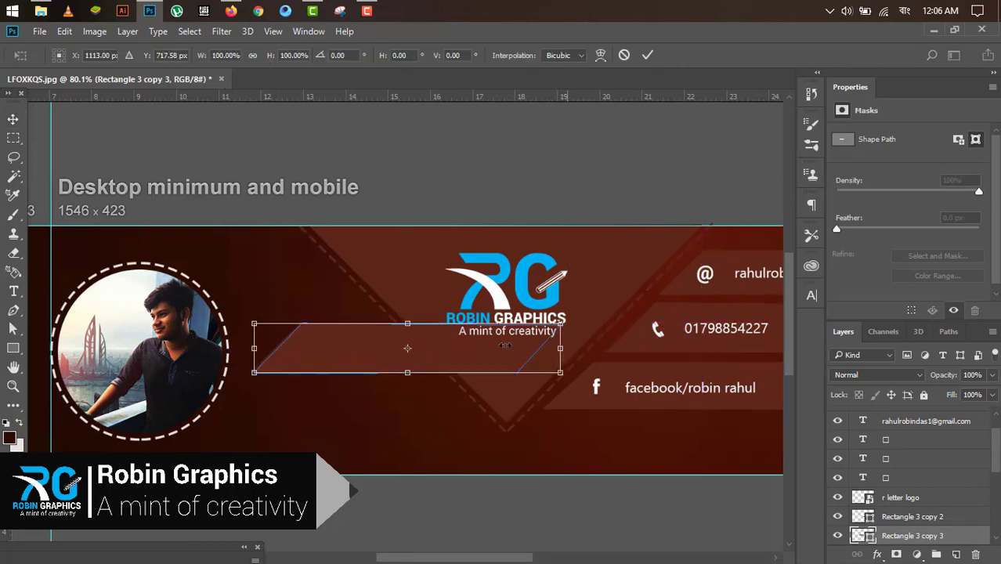
drag(564, 348, 303, 333)
drag(432, 350, 348, 357)
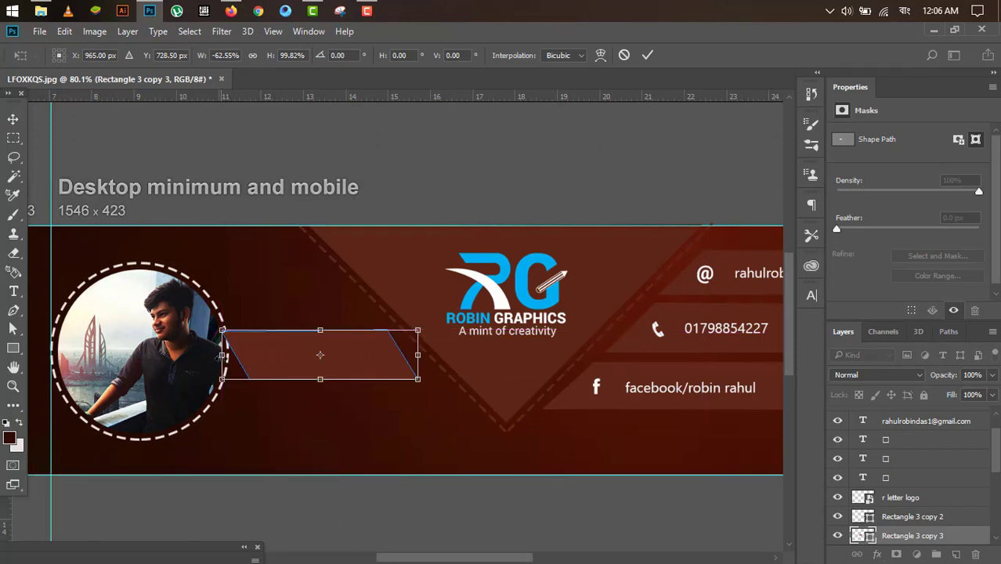
drag(223, 355, 242, 356)
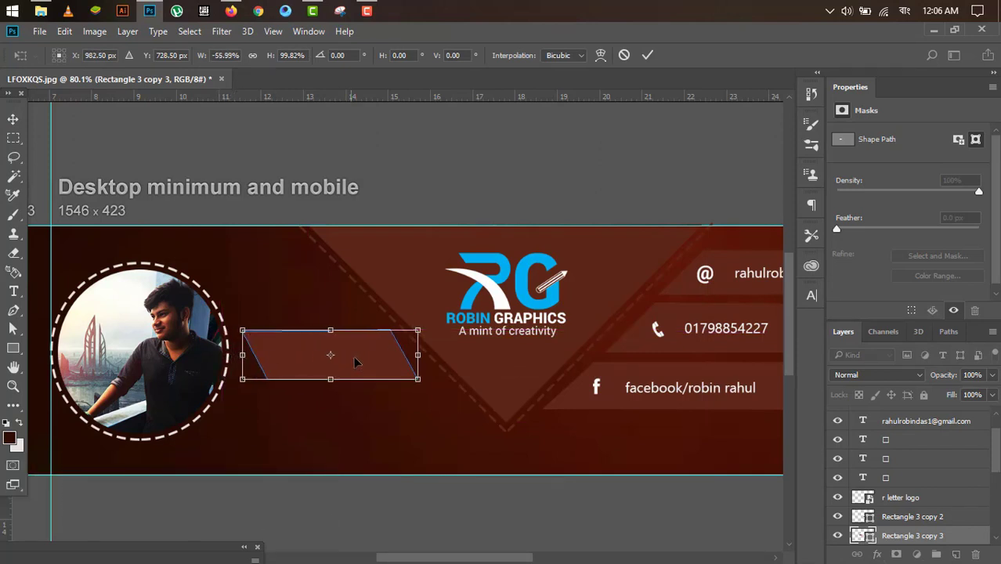
drag(355, 362, 359, 359)
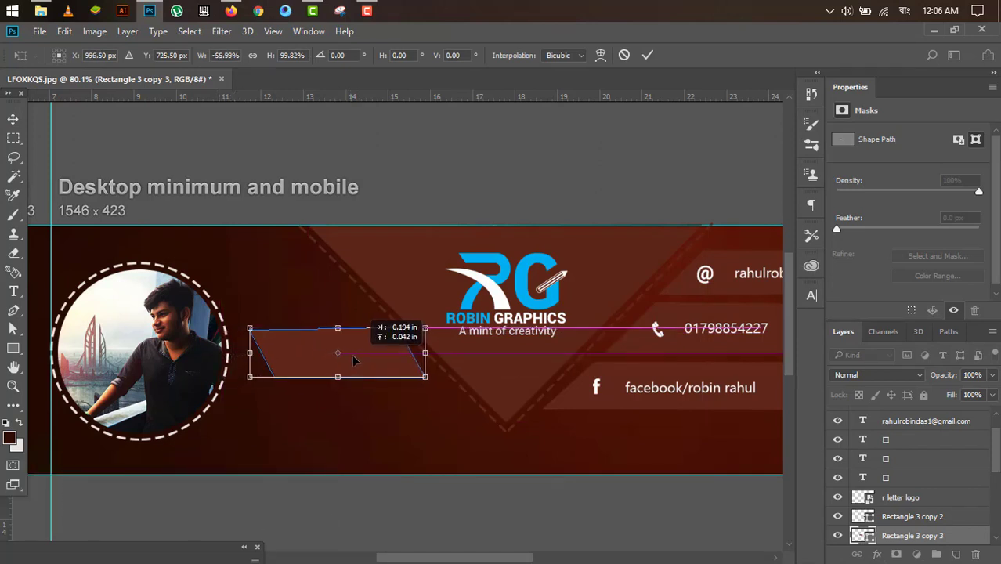
click(647, 55)
scroll(426, 397, up, 3)
scroll(427, 397, up, 2)
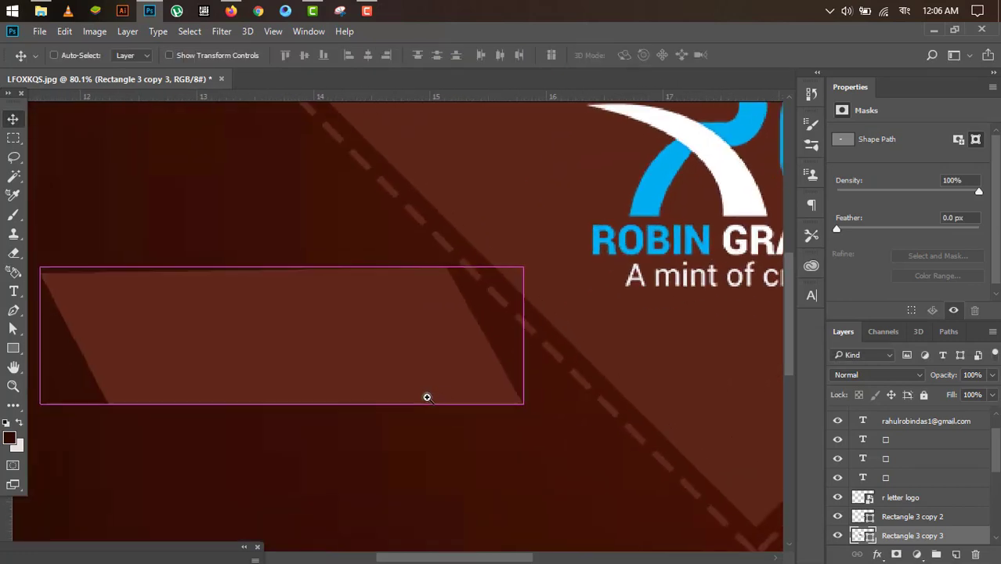
Drag the flipped panel's bottom-right anchor outward, widening it to 329 px.
click(13, 329)
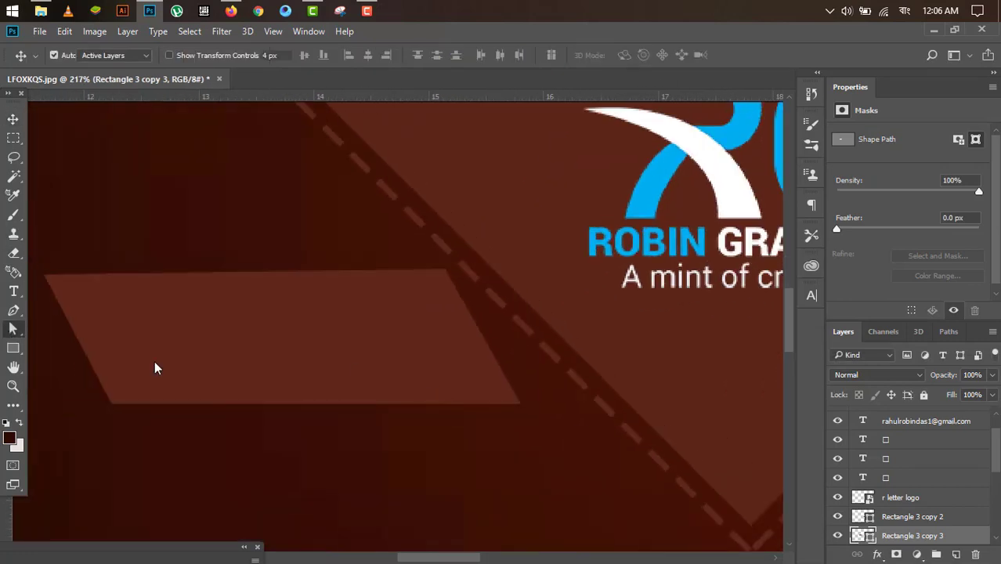
click(155, 365)
mouse_move(522, 407)
mouse_down()
mouse_move(572, 397)
mouse_move(570, 408)
mouse_up()
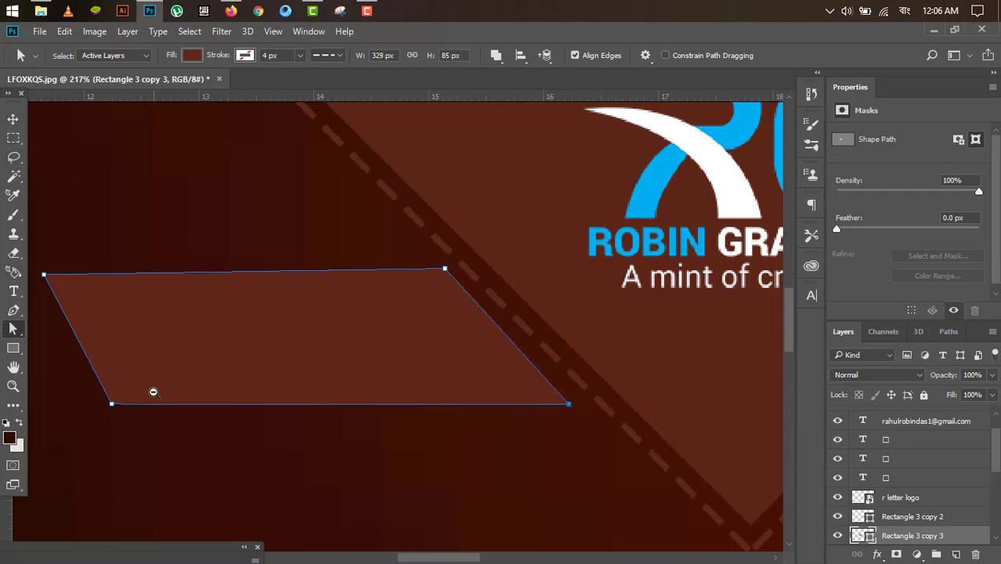
scroll(196, 397, down, 1)
scroll(199, 399, down, 2)
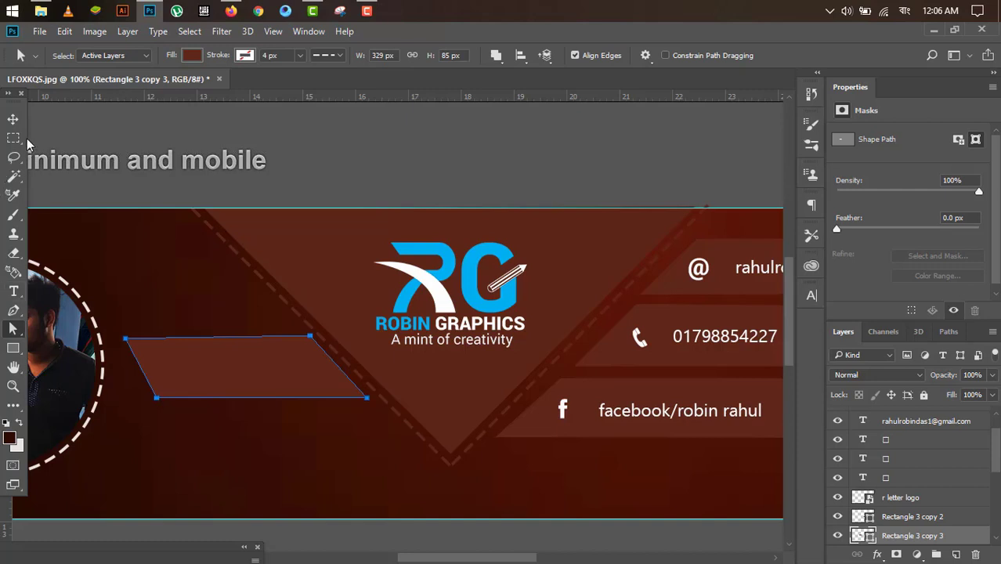
click(14, 119)
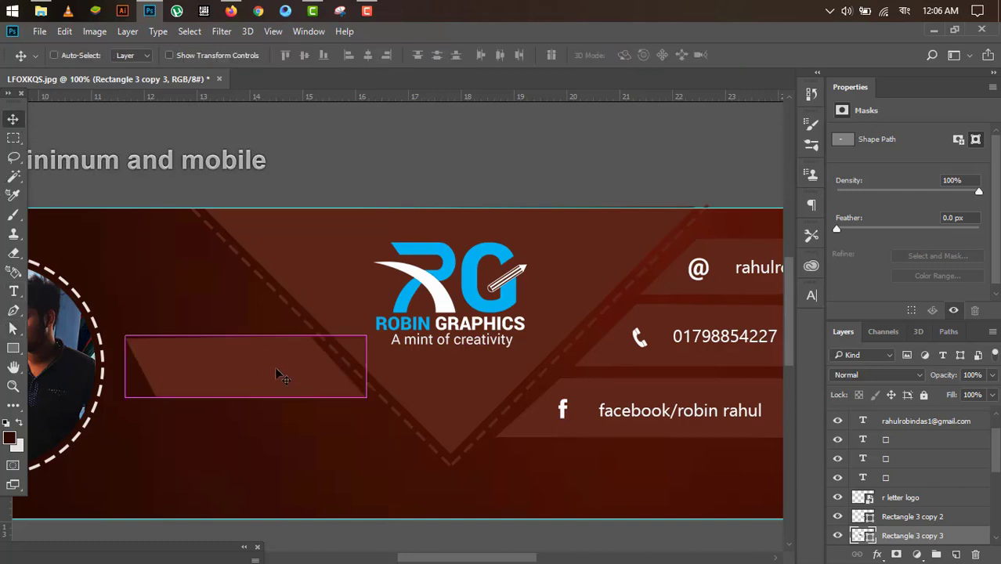
Reduce the copied panel's height and move it 0.694 in down, below the first panel.
key(ctrl+t)
drag(247, 398, 248, 389)
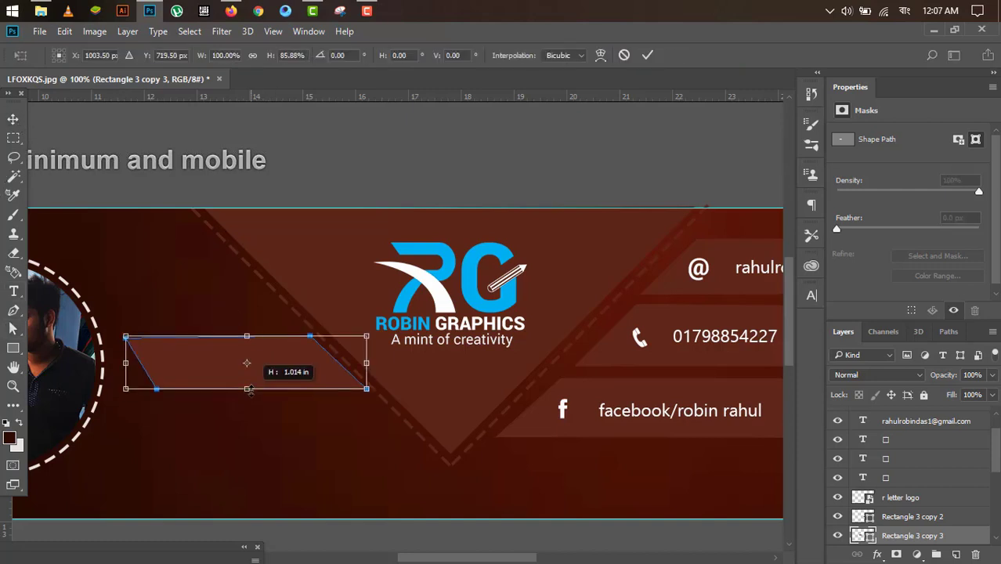
click(647, 55)
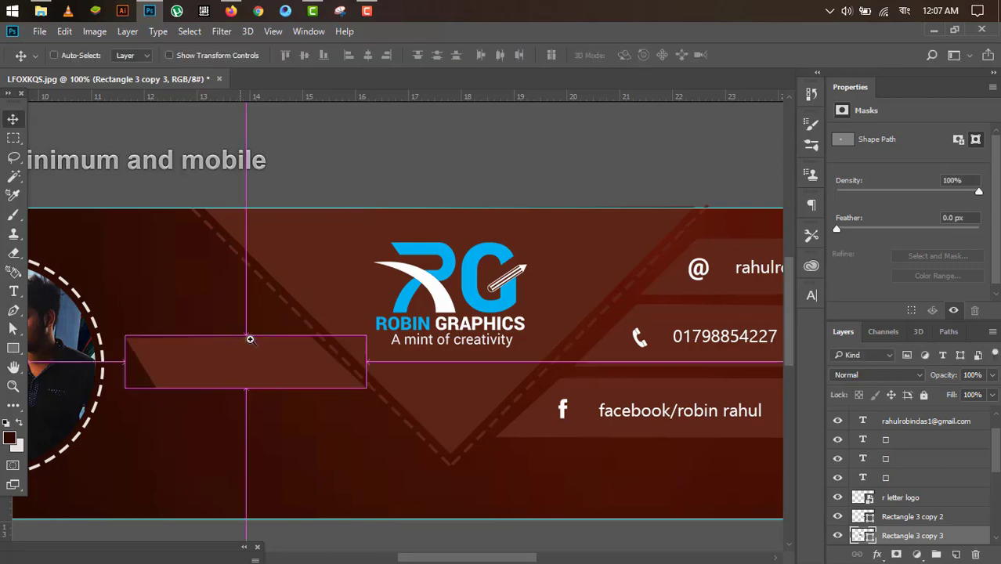
drag(250, 338, 291, 352)
mouse_move(357, 407)
mouse_down()
mouse_move(373, 498)
mouse_move(425, 530)
mouse_up()
drag(490, 496, 420, 398)
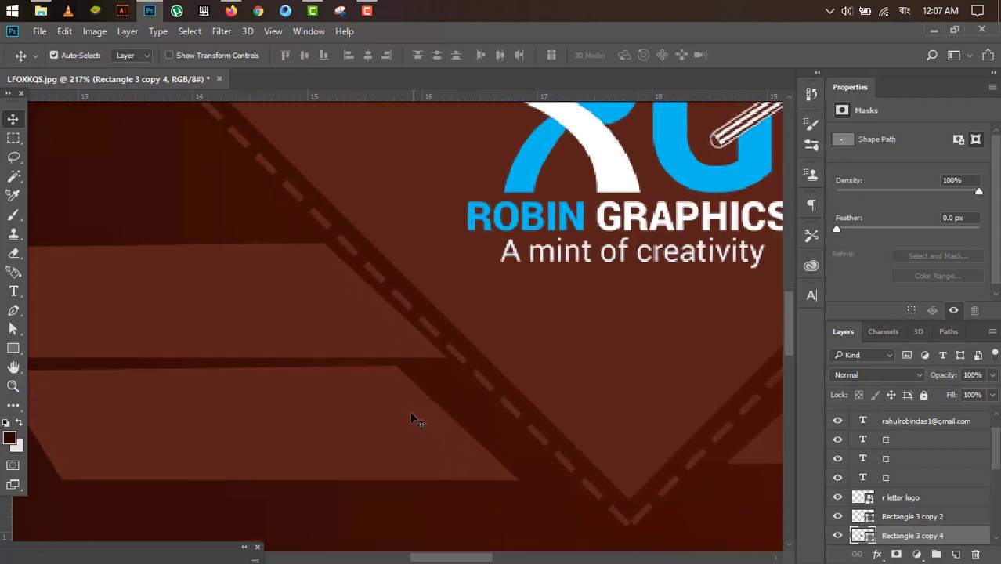
key(ctrl+t)
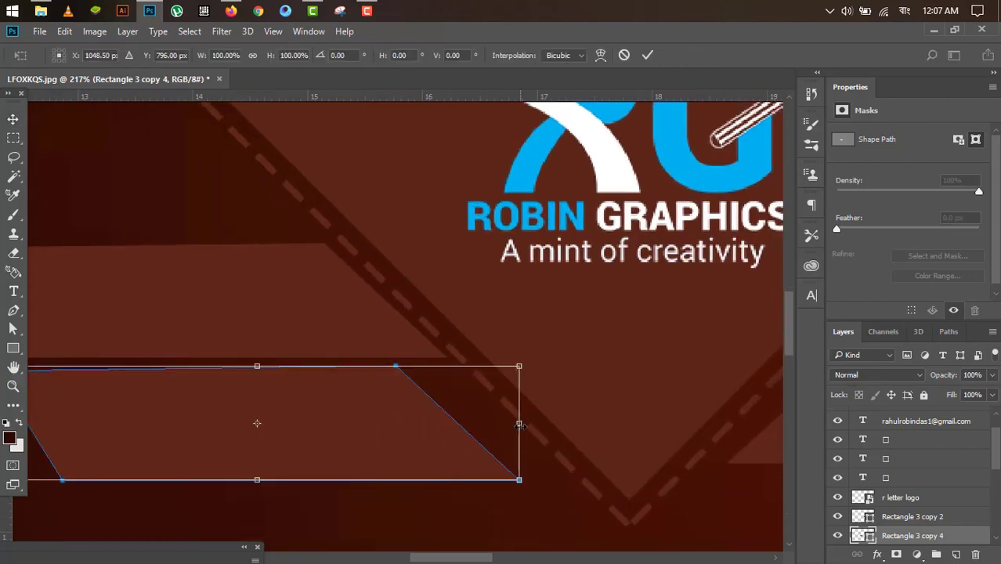
drag(519, 424, 519, 424)
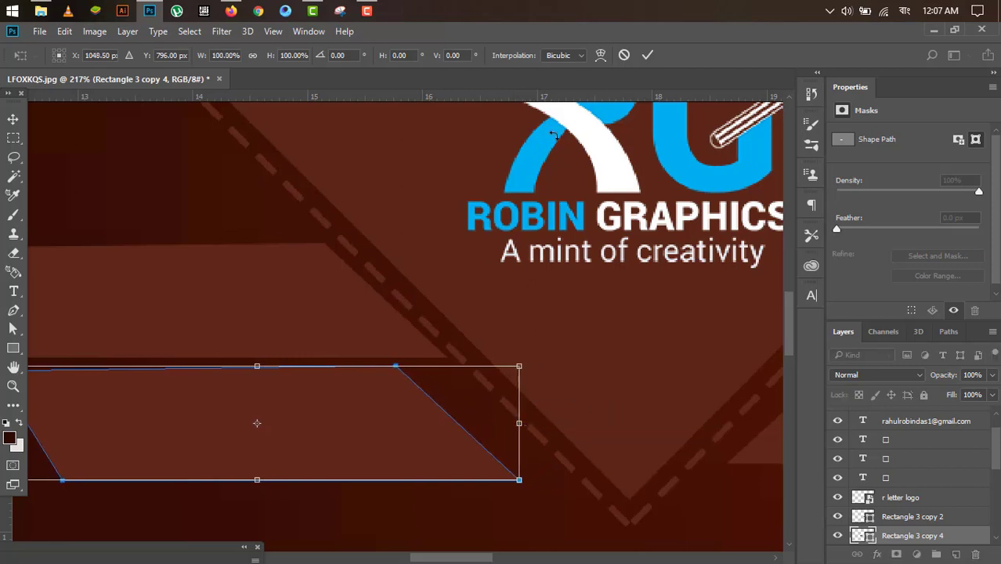
click(647, 63)
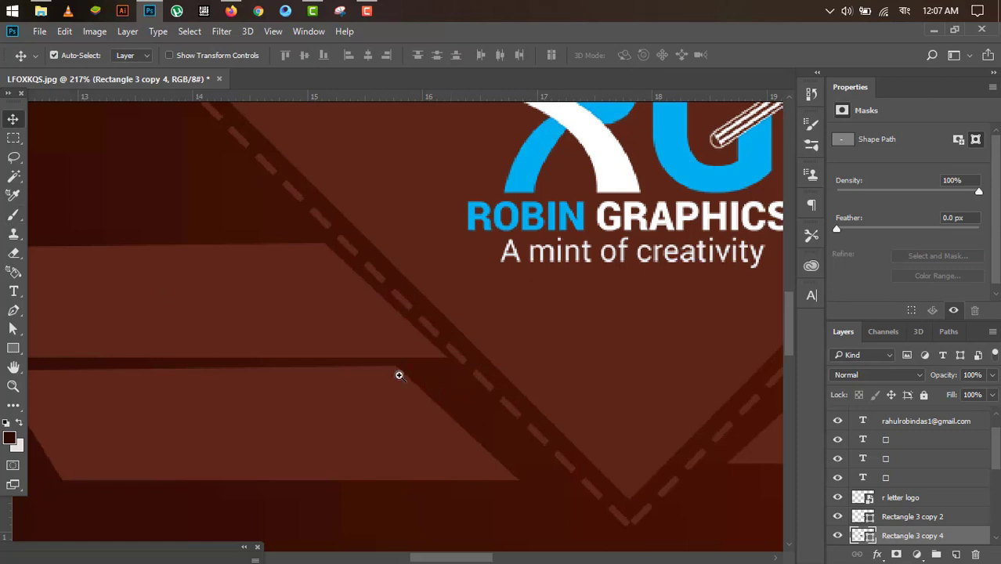
Slide the lower panel's right corners along the dashed band to 357 px wide, then zoom out.
alt+scroll(388, 383, down, 1)
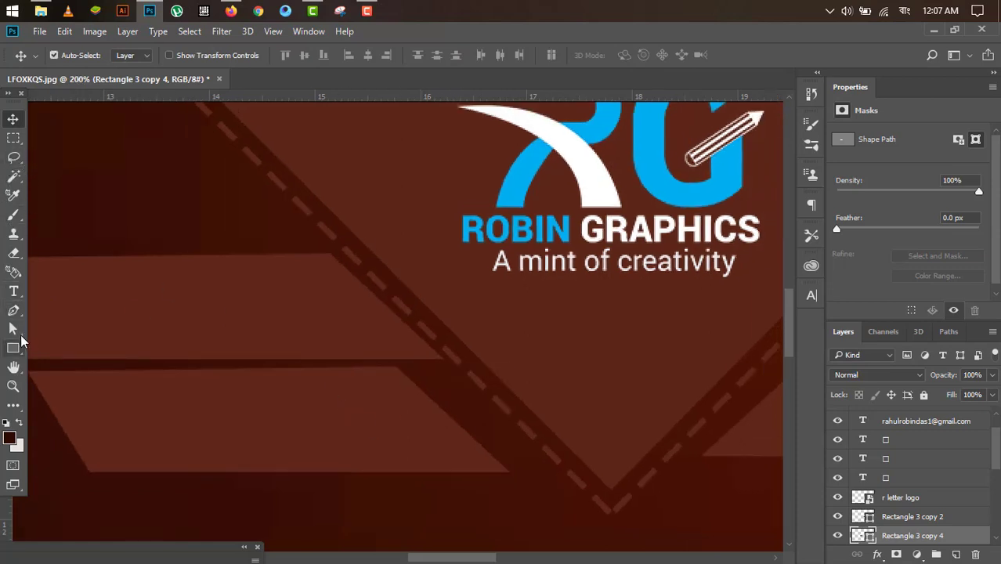
click(13, 328)
alt+scroll(411, 384, up, 5)
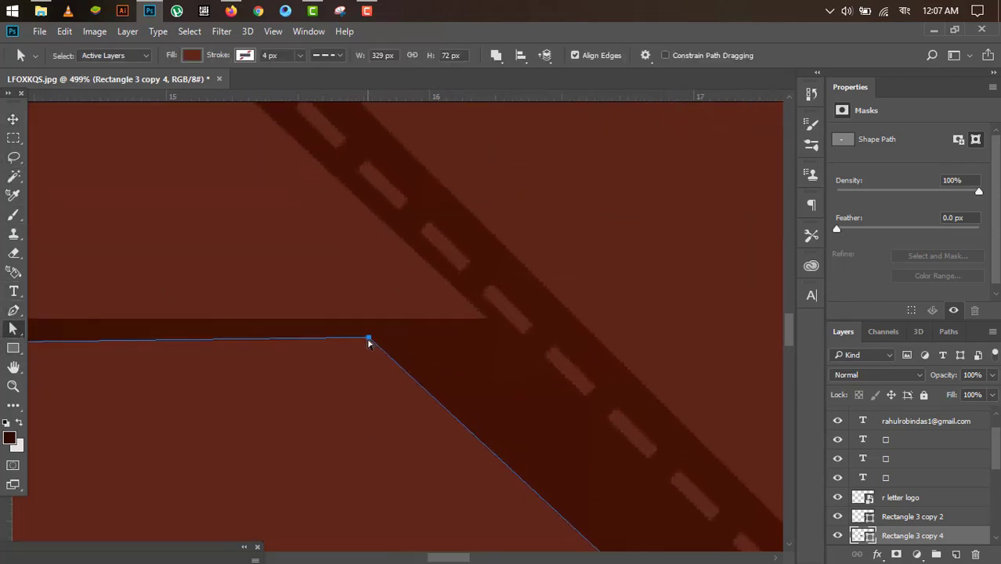
drag(368, 342, 514, 354)
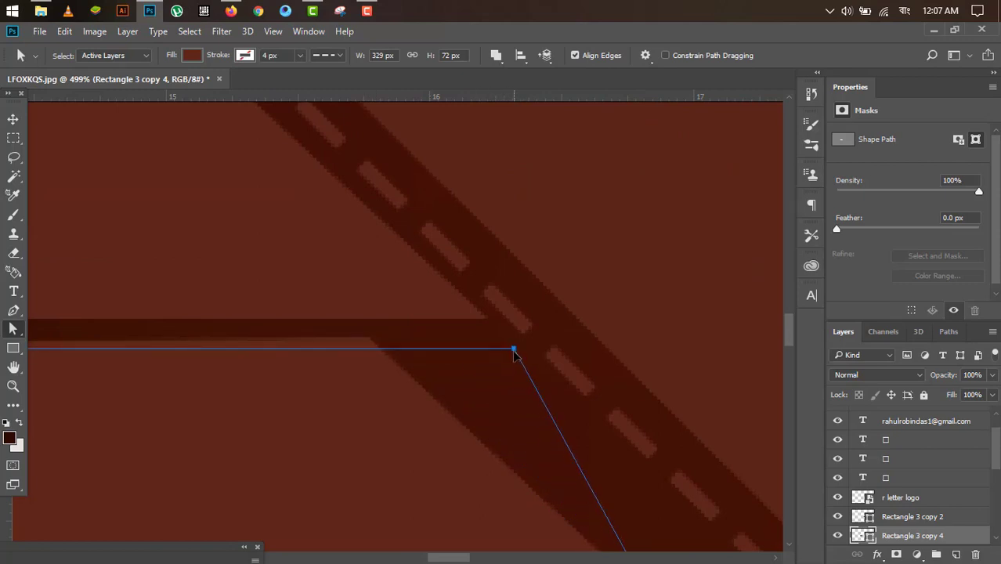
scroll(621, 326, right, 2)
scroll(612, 335, down, 5)
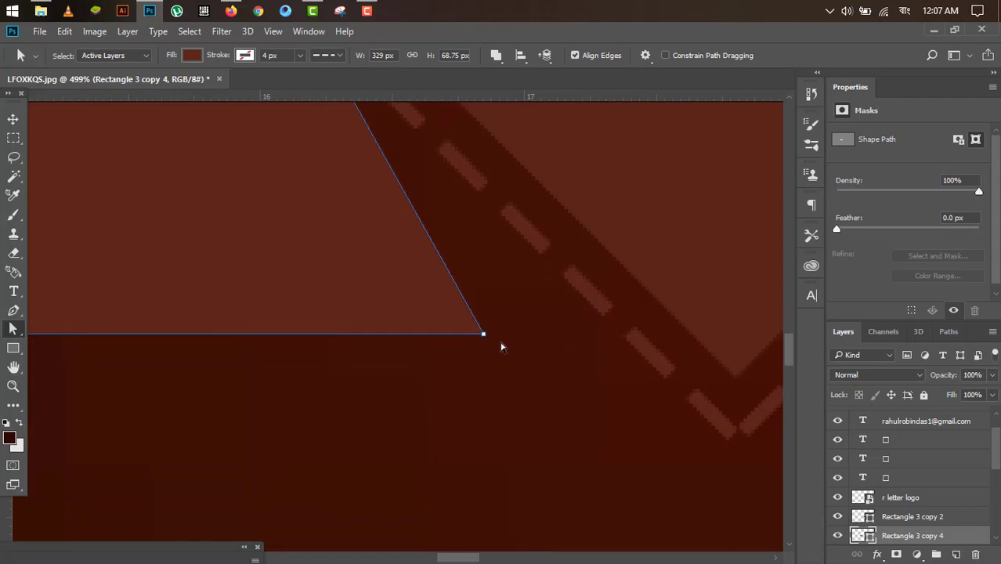
mouse_move(483, 337)
mouse_down()
mouse_move(585, 317)
mouse_move(584, 337)
mouse_up()
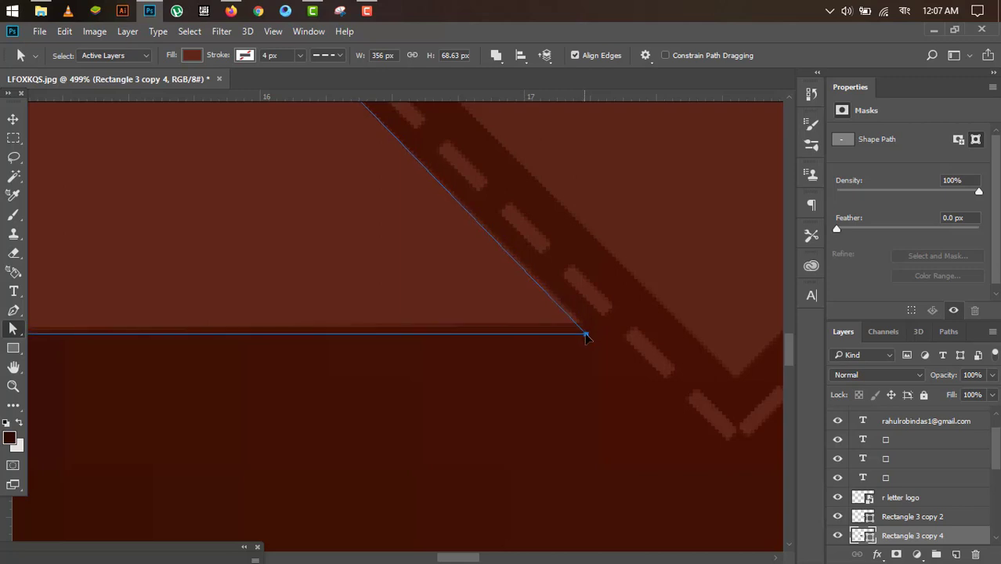
alt+click(487, 335)
alt+click(487, 335)
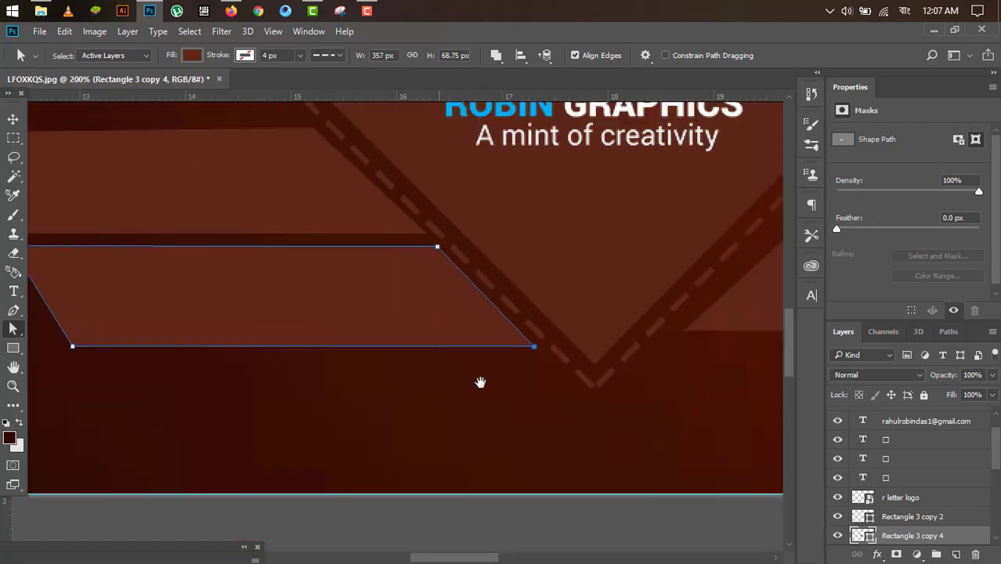
ctrl+click(480, 383)
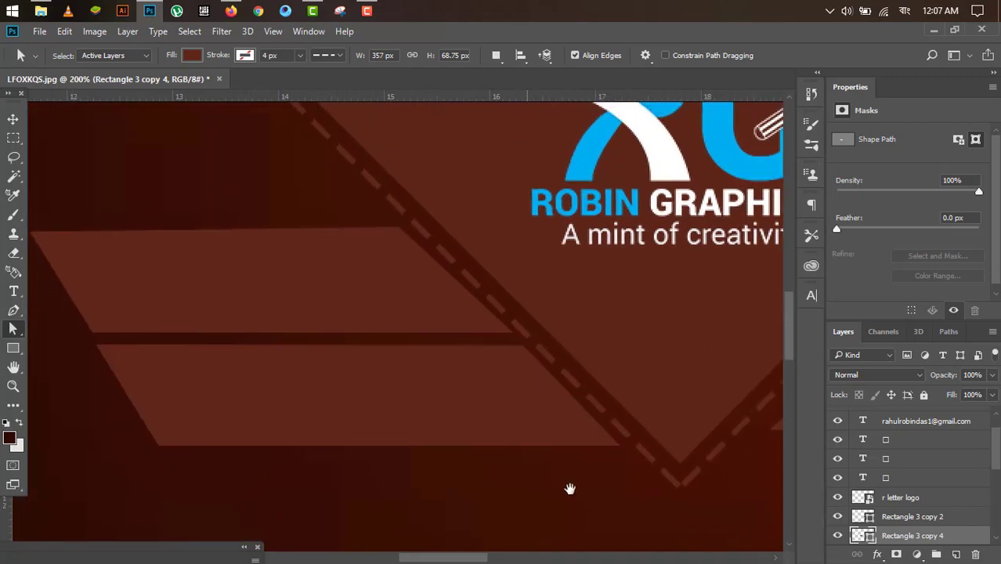
scroll(569, 487, up, 2)
scroll(570, 488, left, 2)
click(18, 293)
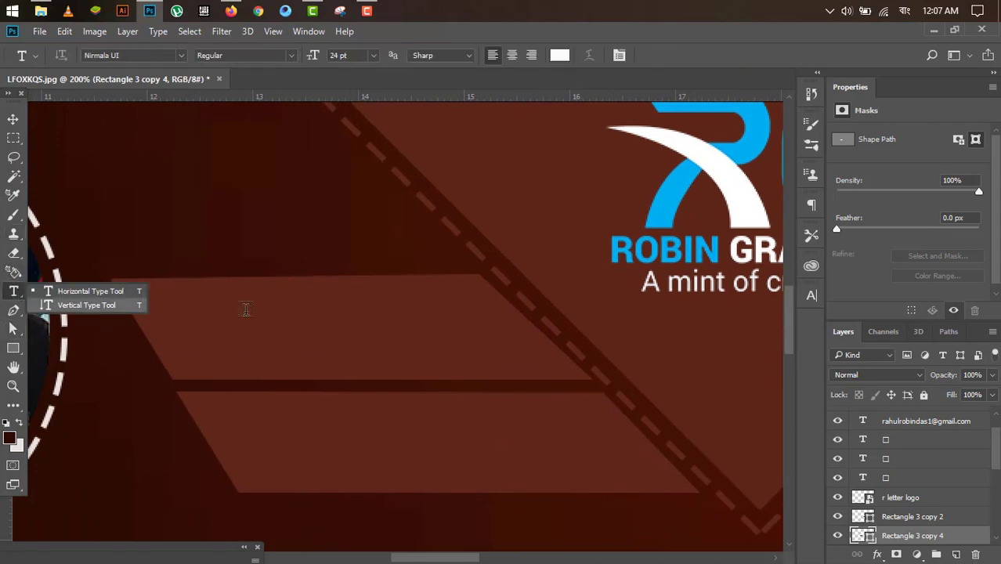
click(192, 333)
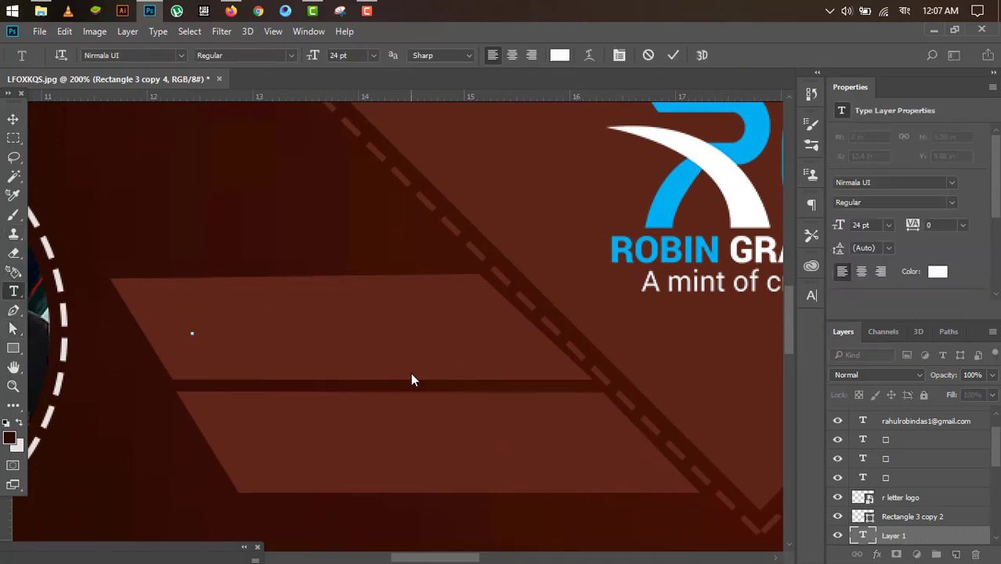
text(r)
key(BackSpace)
text(ROBIN )
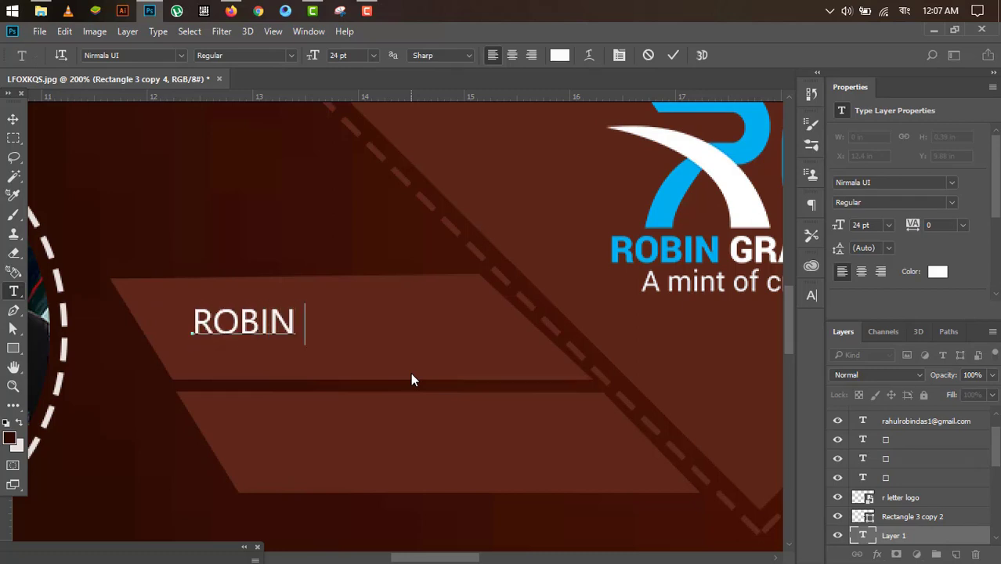
text(DAS)
click(13, 119)
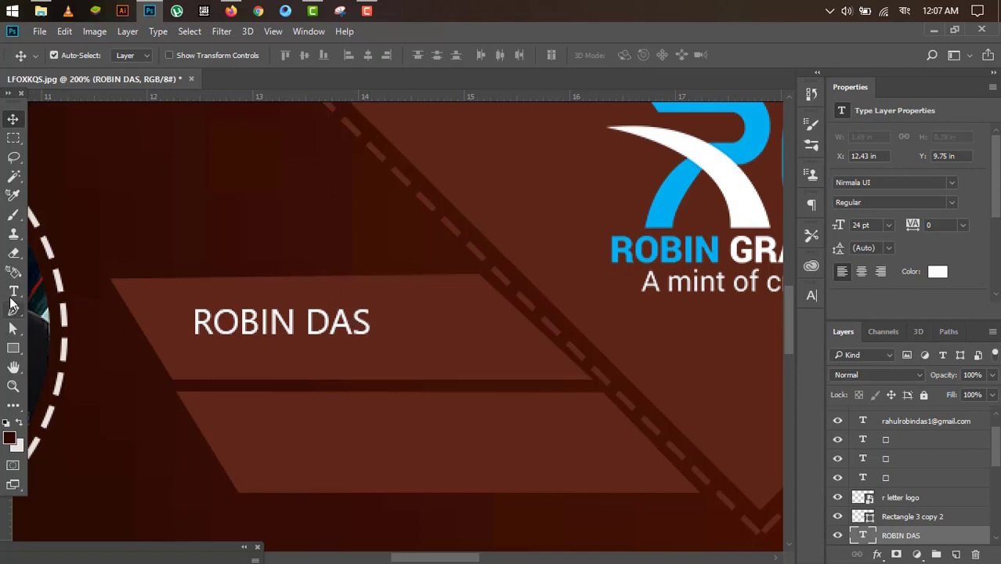
Set the ROBIN DAS text in the Forte font.
click(14, 292)
click(234, 322)
key(ctrl+a)
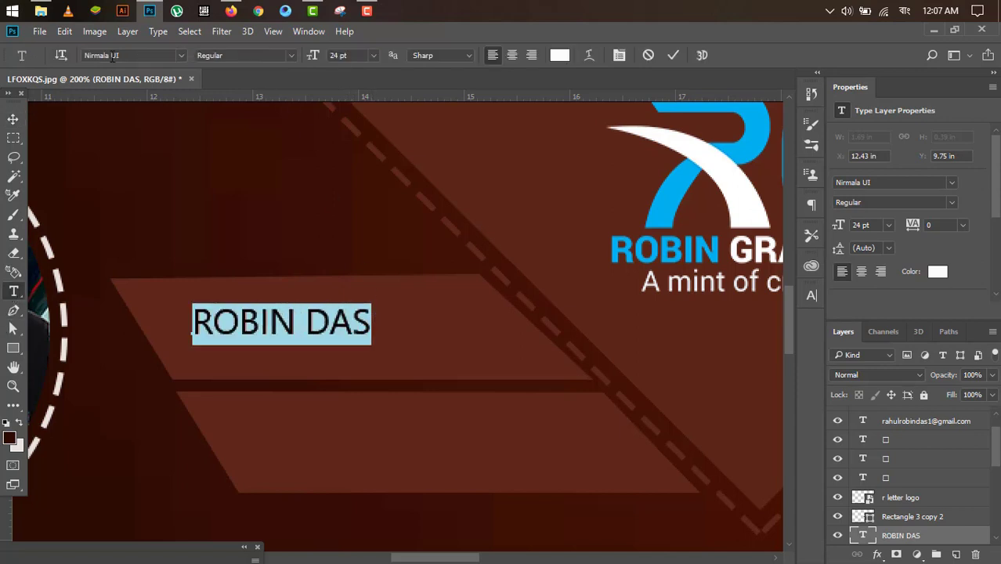
click(180, 56)
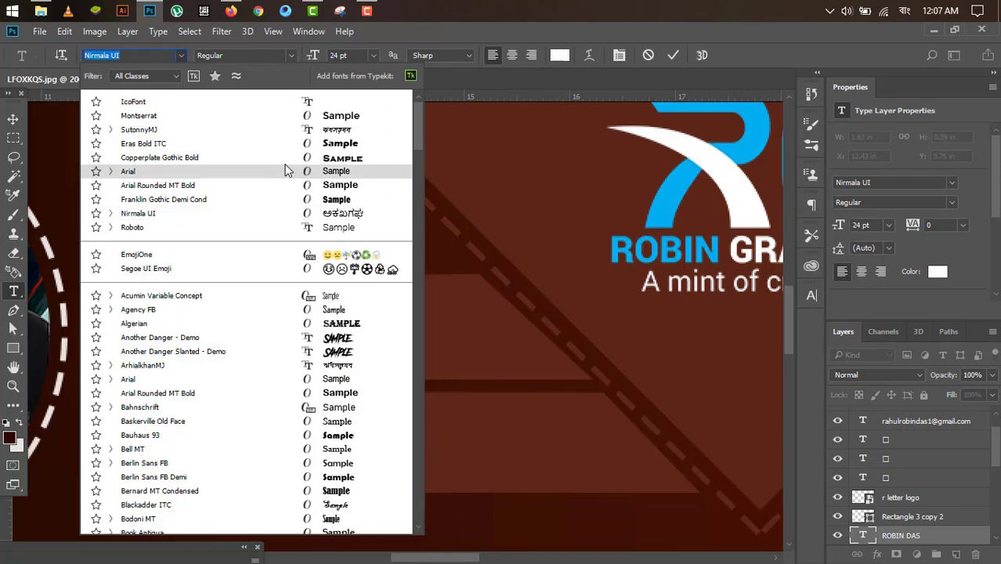
drag(422, 133, 419, 196)
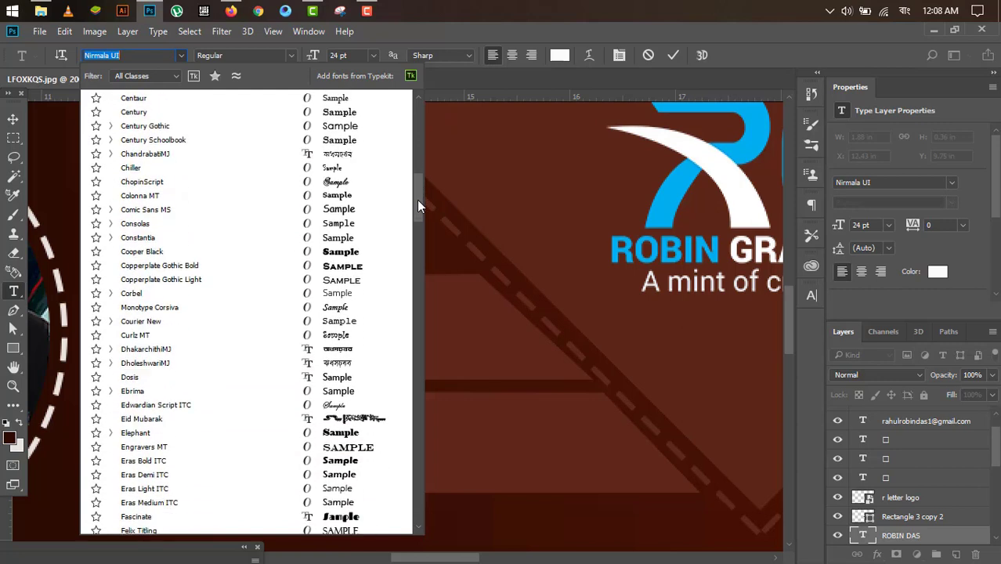
drag(418, 196, 417, 215)
click(345, 355)
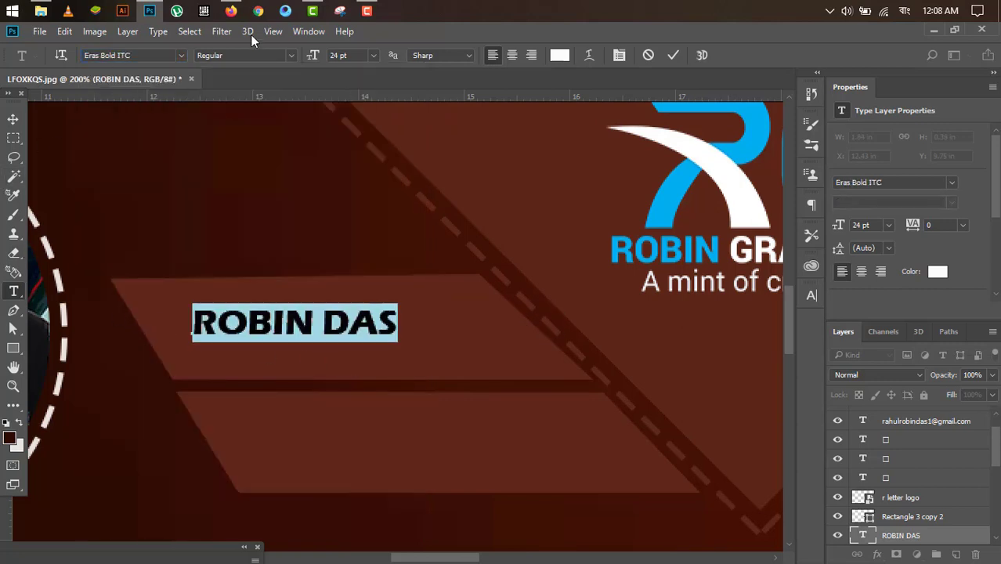
click(181, 56)
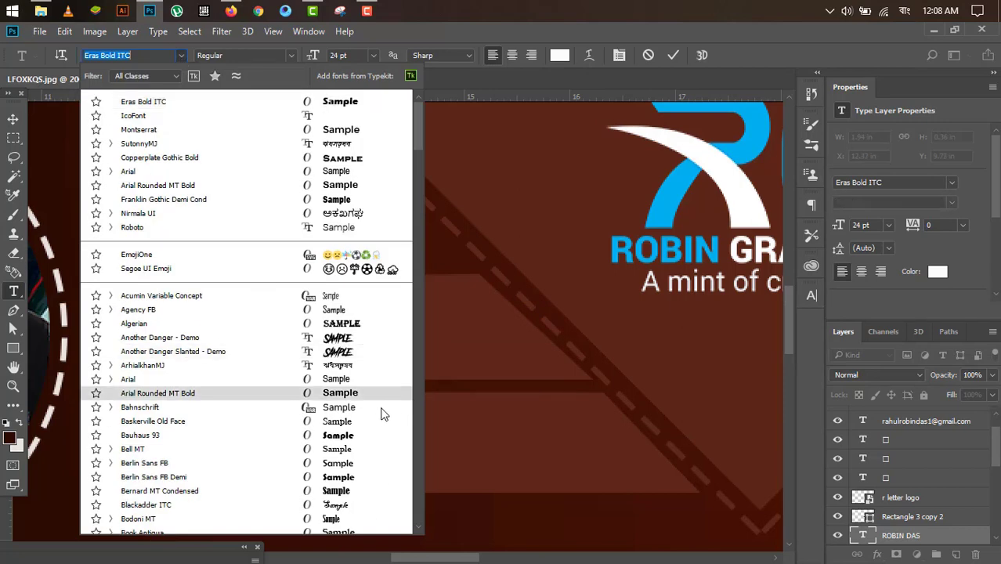
scroll(374, 423, down, 2)
scroll(372, 427, down, 3)
scroll(372, 427, down, 3)
scroll(371, 428, down, 3)
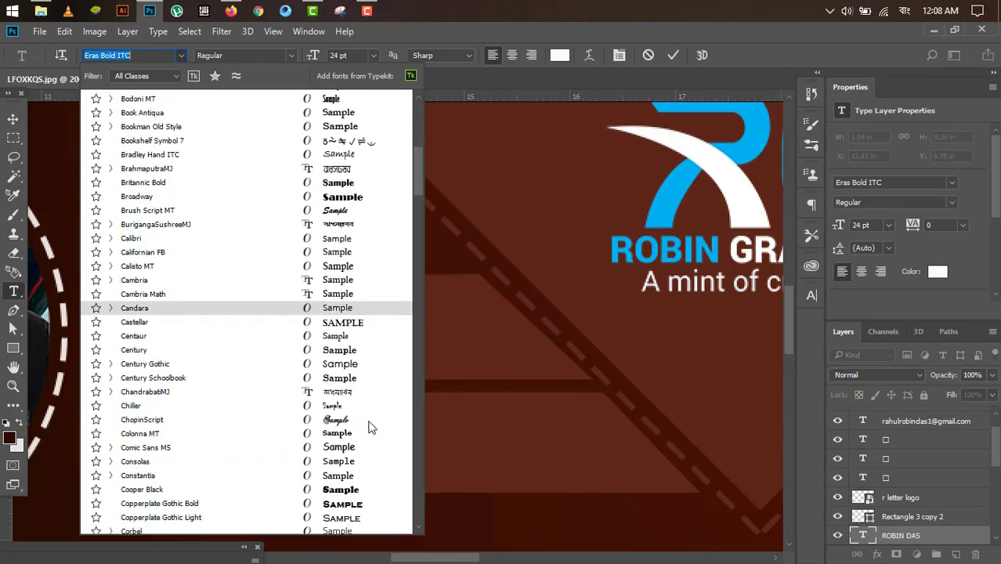
scroll(372, 427, down, 3)
scroll(372, 427, down, 3)
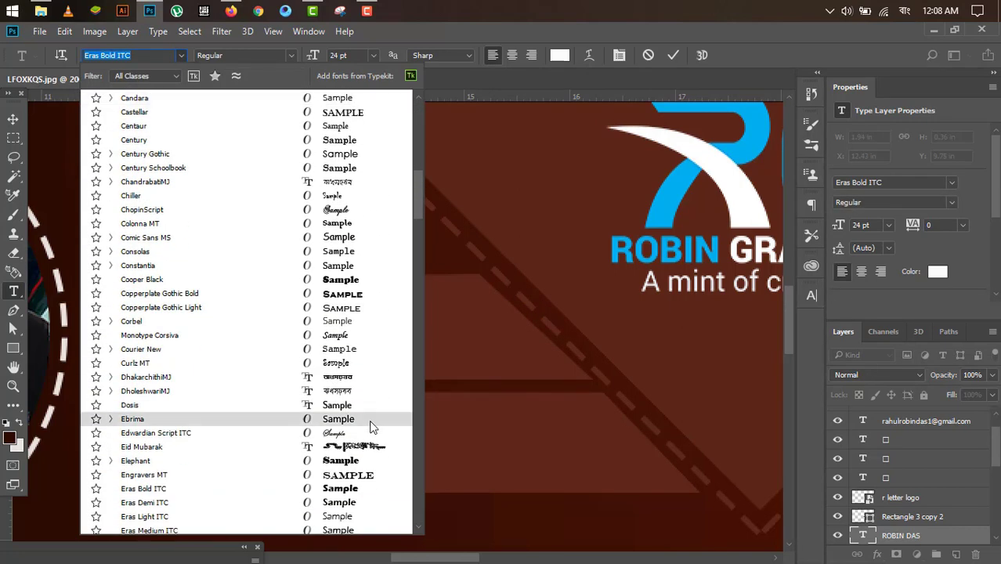
scroll(373, 423, down, 3)
scroll(374, 422, down, 3)
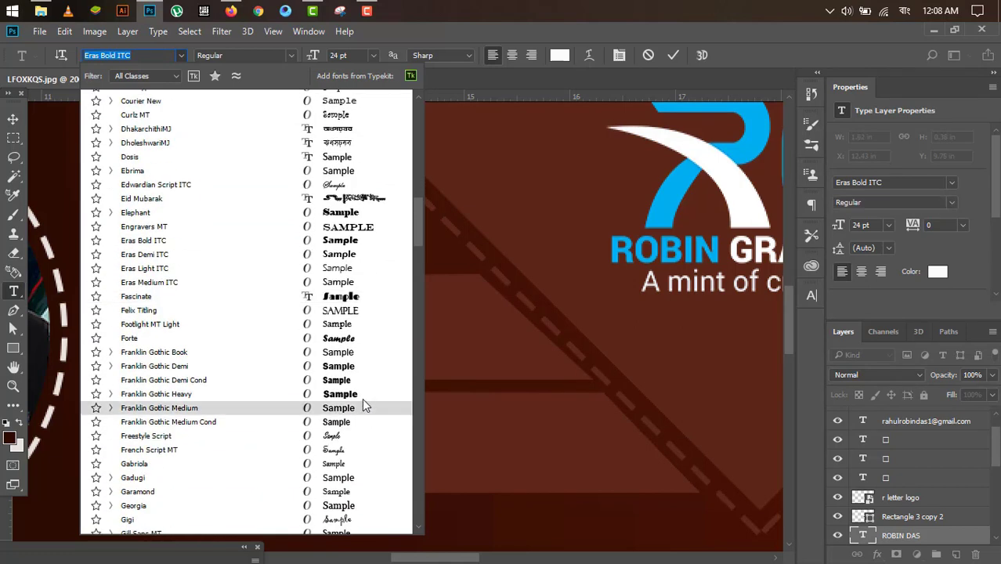
click(359, 337)
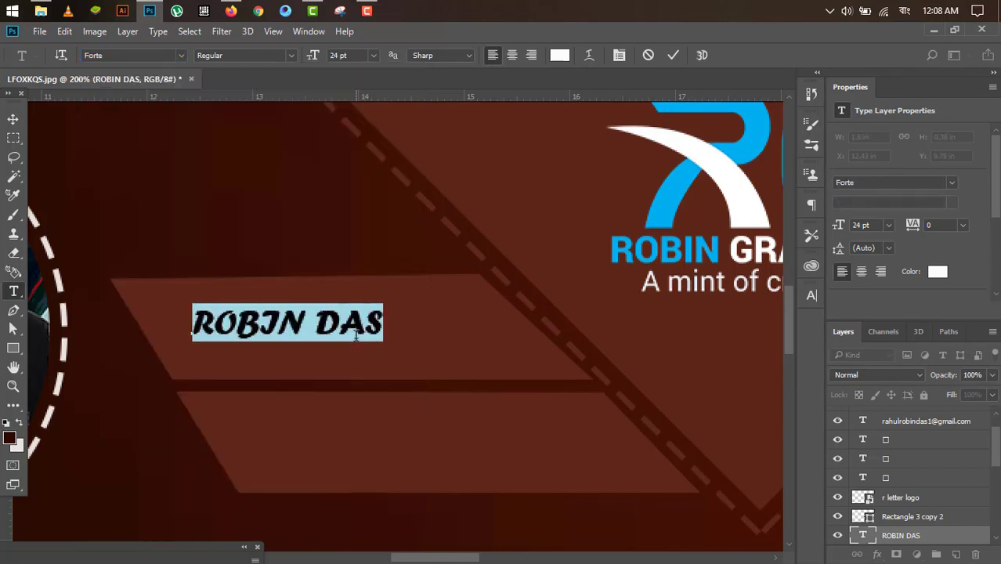
click(13, 118)
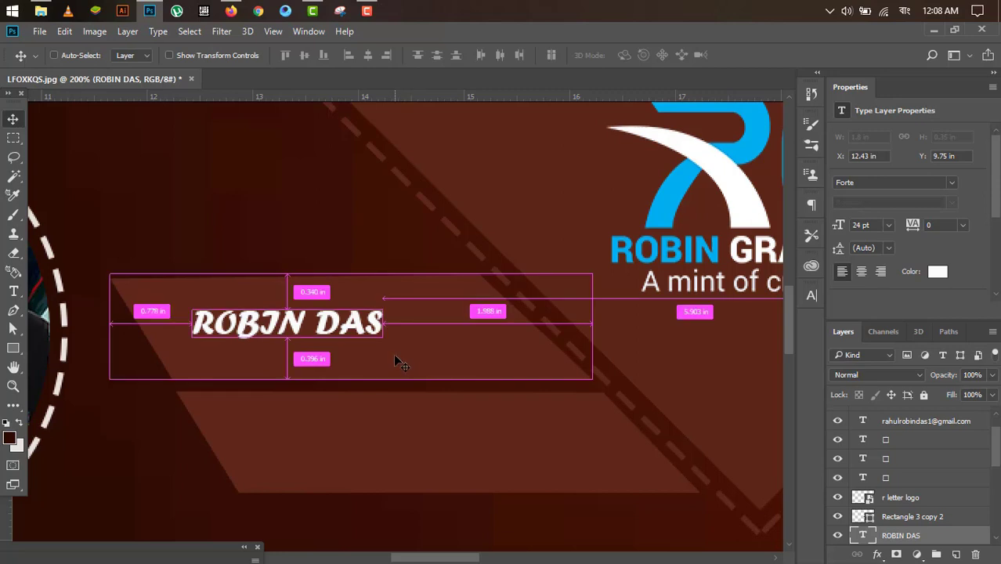
key(ctrl+t)
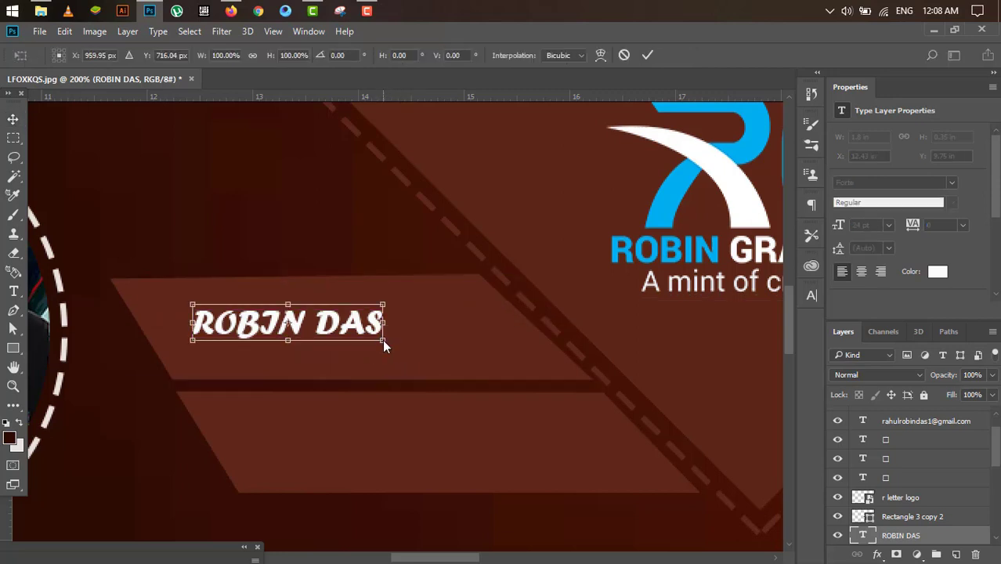
drag(384, 340, 490, 358)
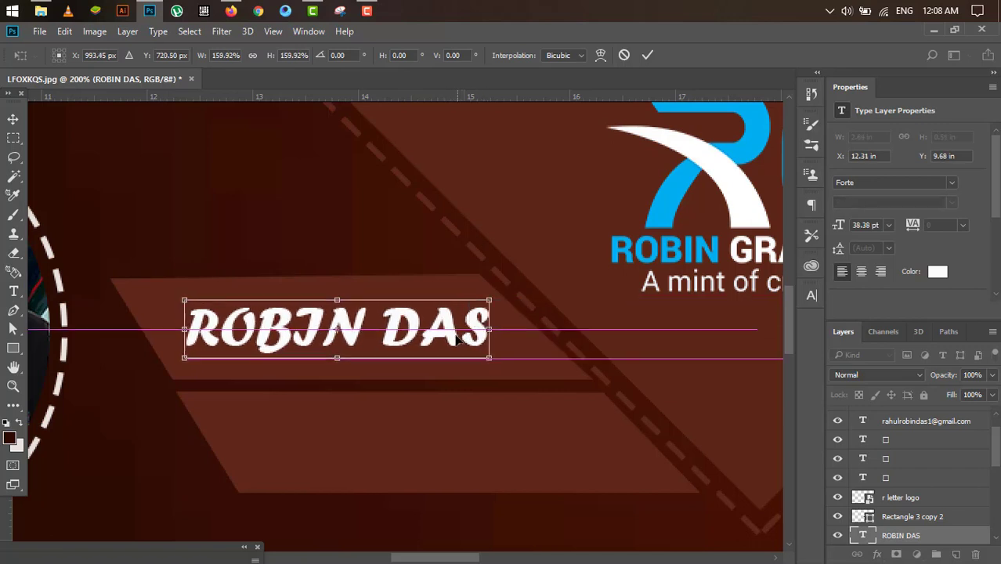
click(647, 55)
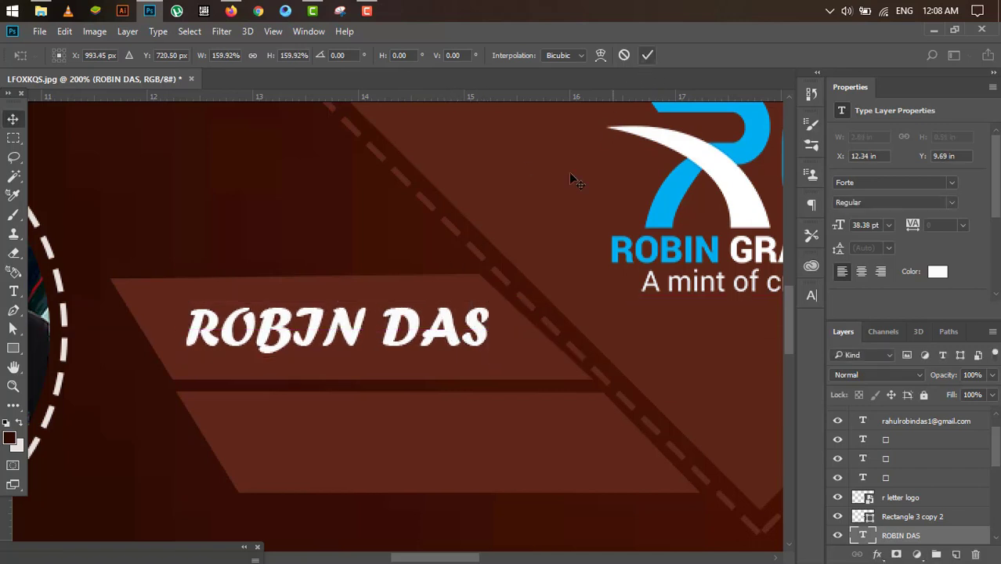
click(14, 293)
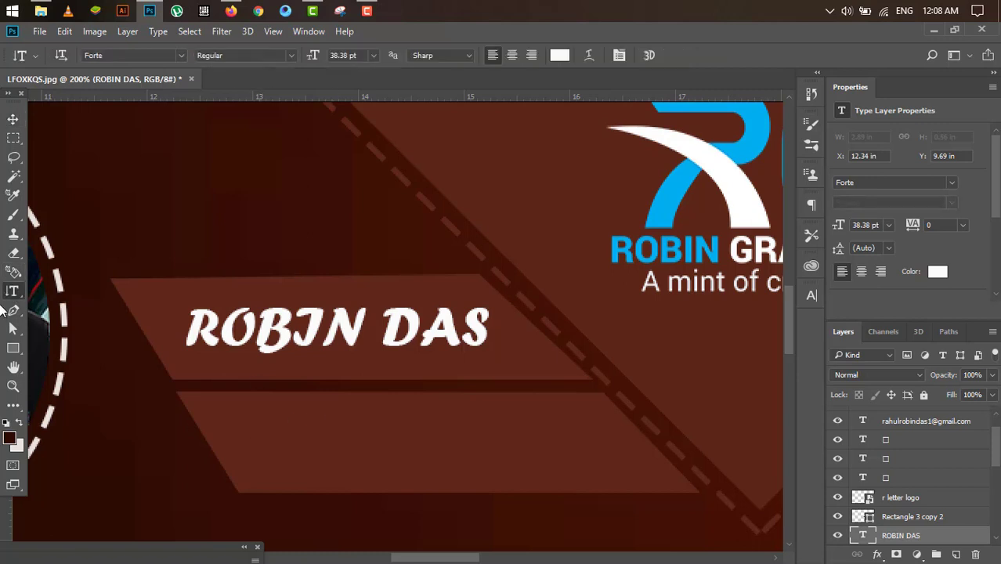
Type 'Graphic designer' as horizontal text on the lower panel.
right_click(14, 291)
click(74, 292)
right_click(13, 291)
click(74, 292)
click(285, 438)
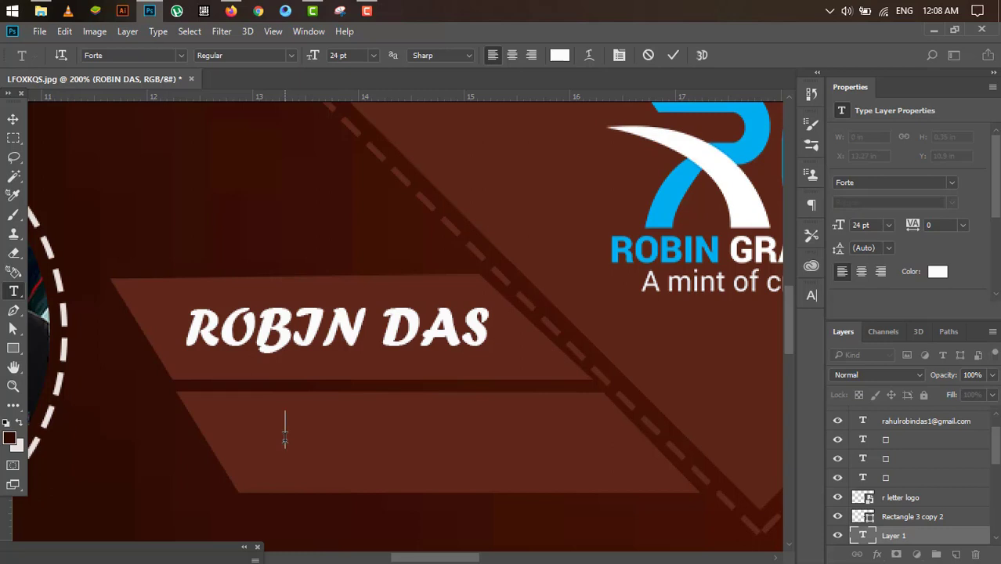
text(G)
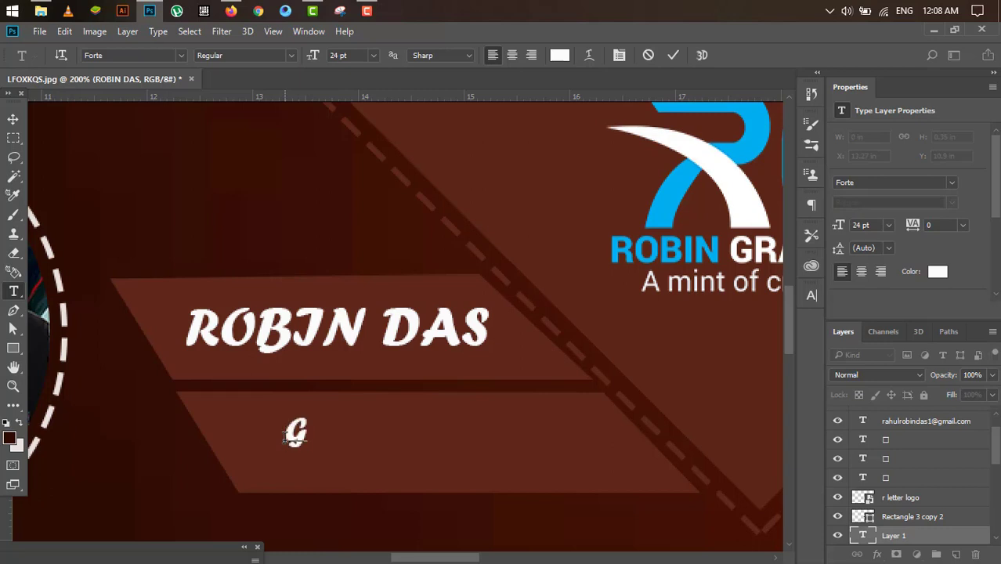
text(raphic )
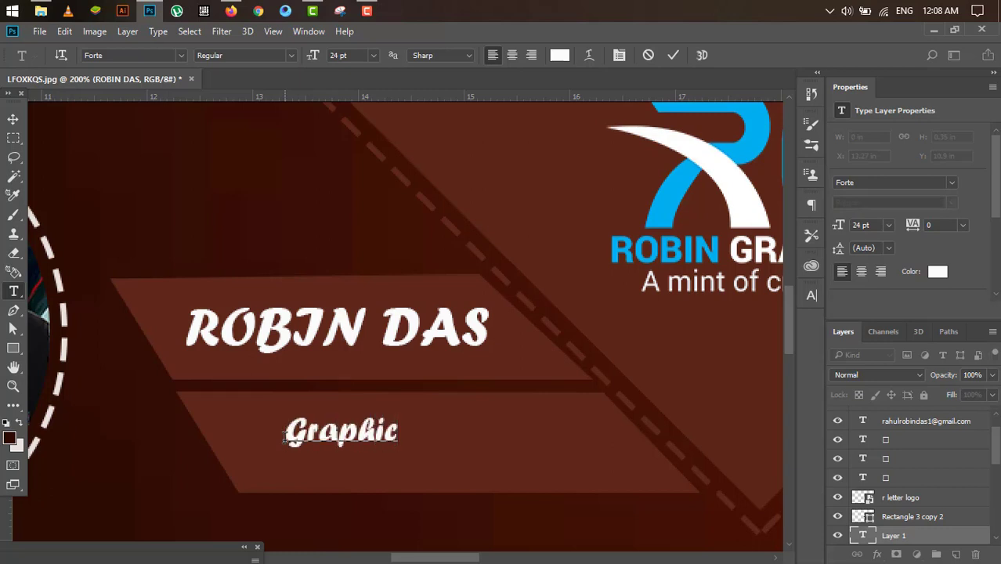
text(design)
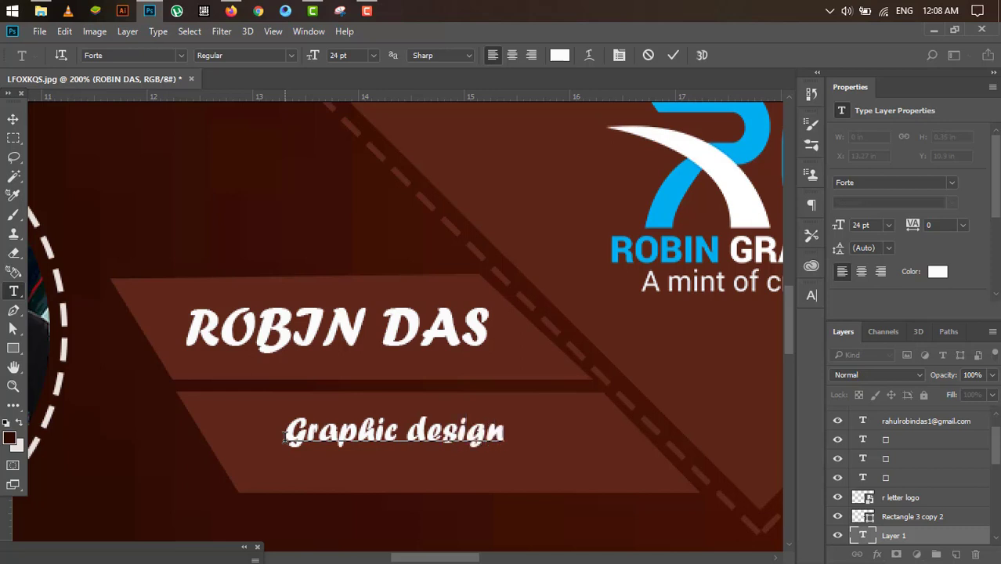
text(er)
Change the Graphic designer subtitle font to Poppins Italic.
drag(532, 431, 286, 430)
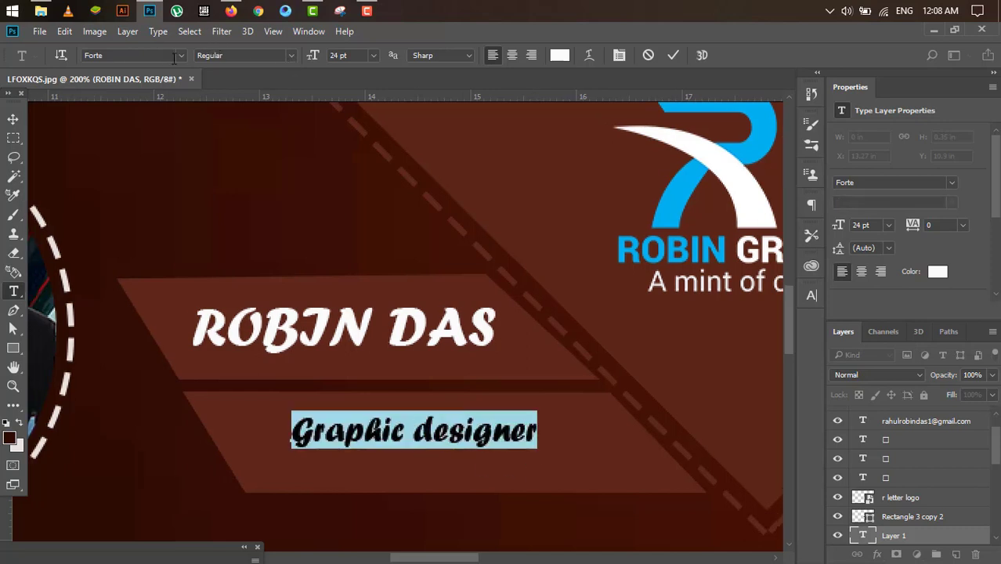
click(182, 55)
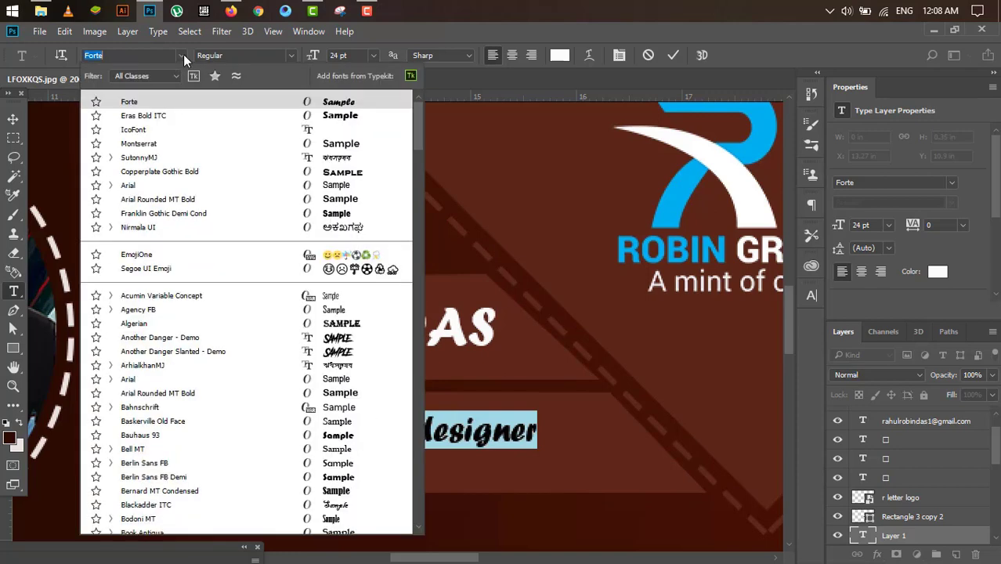
text(p)
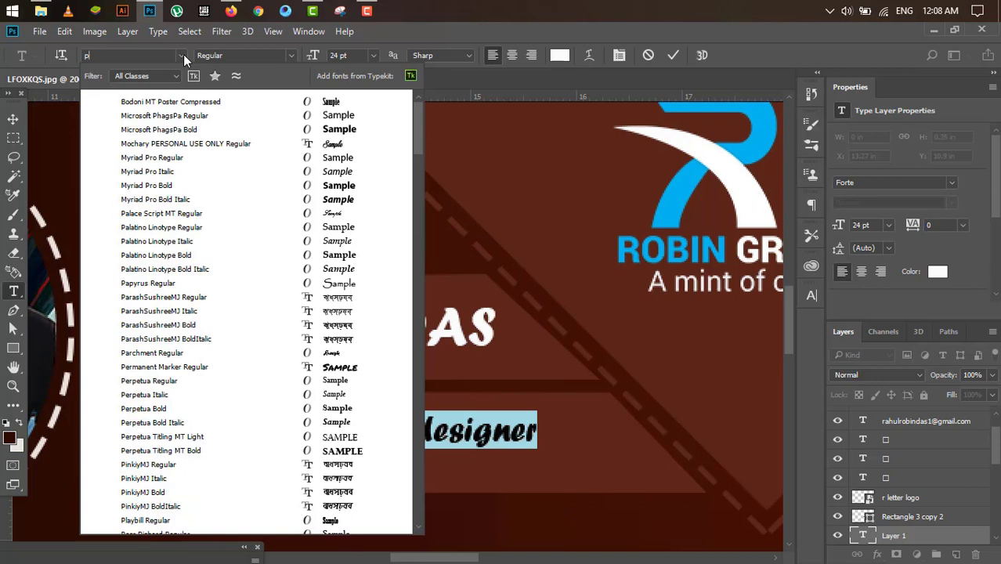
text(op)
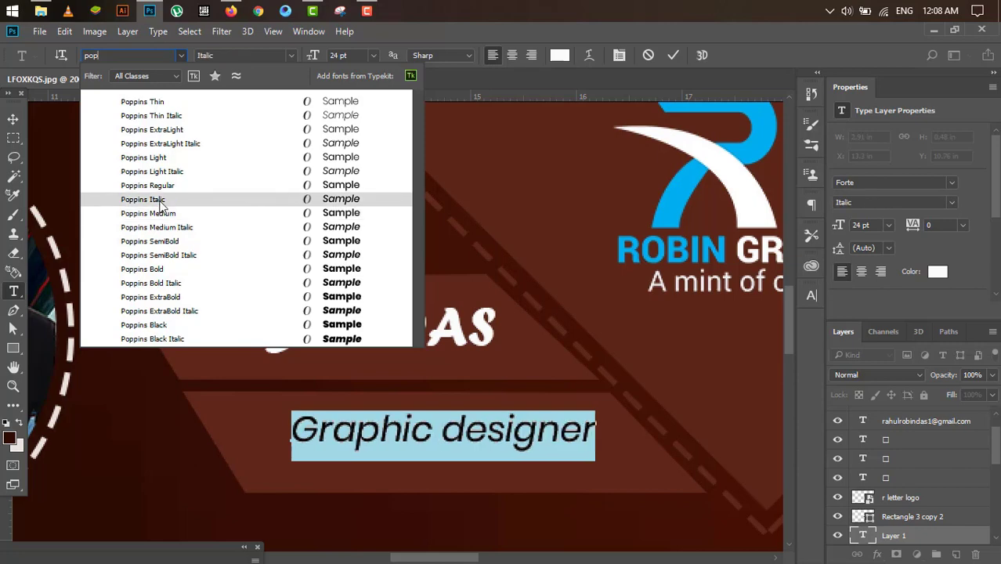
click(149, 199)
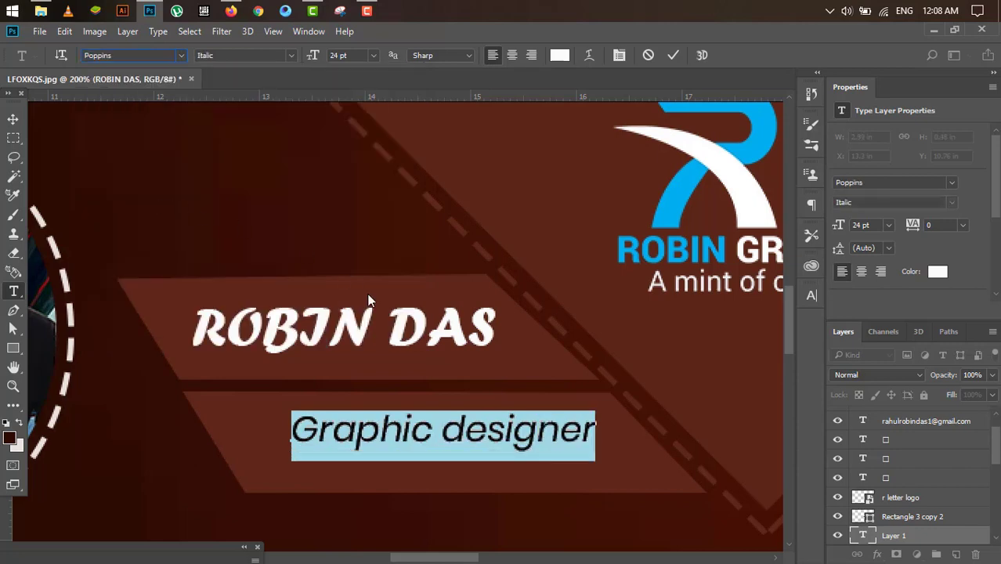
click(13, 119)
scroll(525, 441, down, 2)
scroll(525, 441, down, 3)
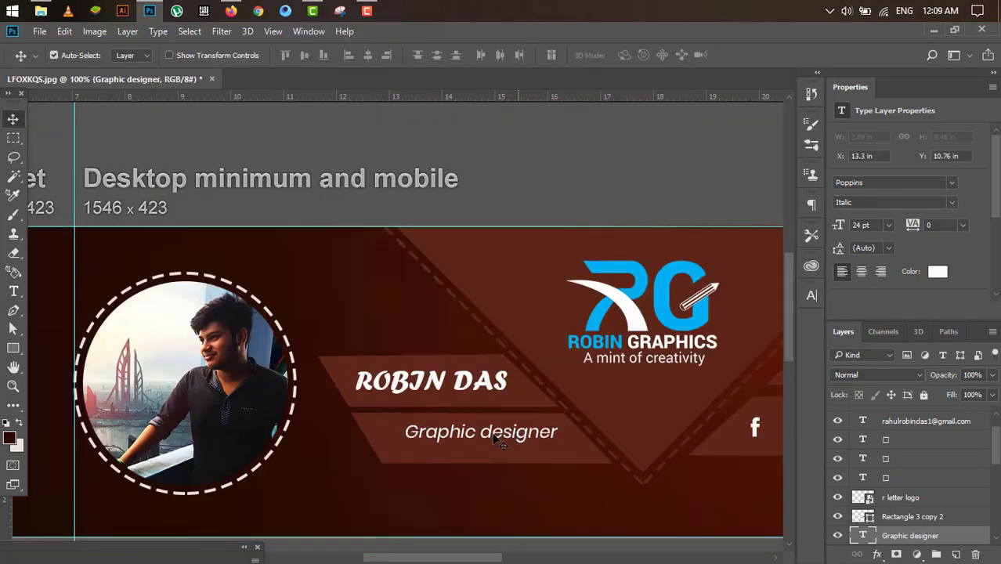
scroll(418, 457, up, 3)
scroll(480, 476, up, 3)
Shorten the Rectangle 3 copy 4 panel behind Graphic designer to about 77% height.
scroll(469, 470, right, 3)
ctrl+click(424, 452)
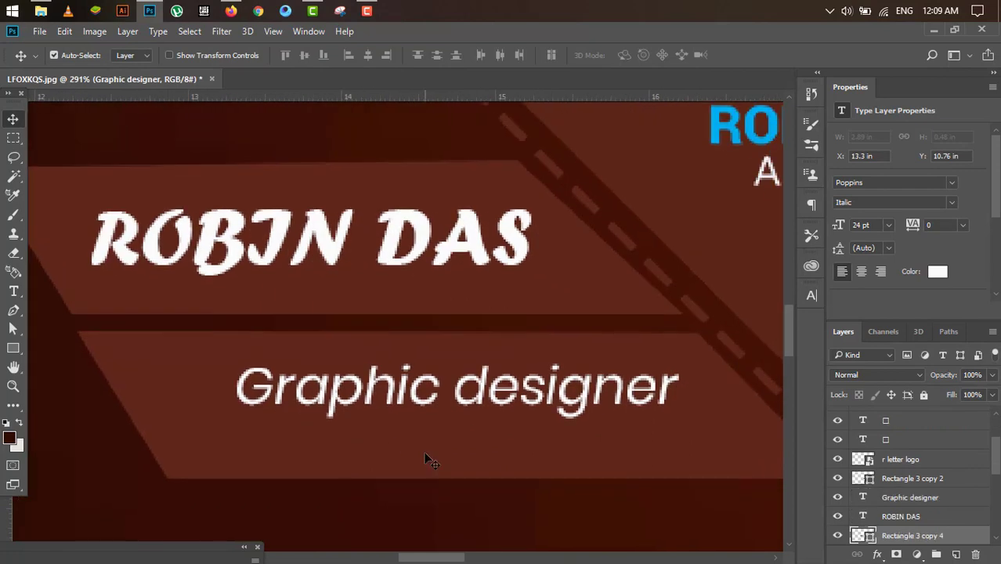
key(ctrl+t)
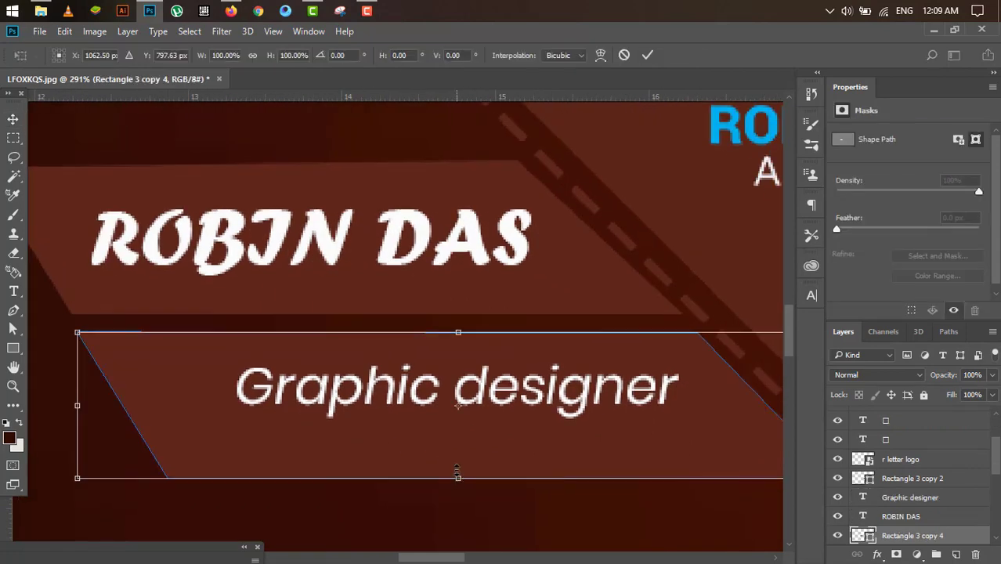
drag(458, 471, 455, 443)
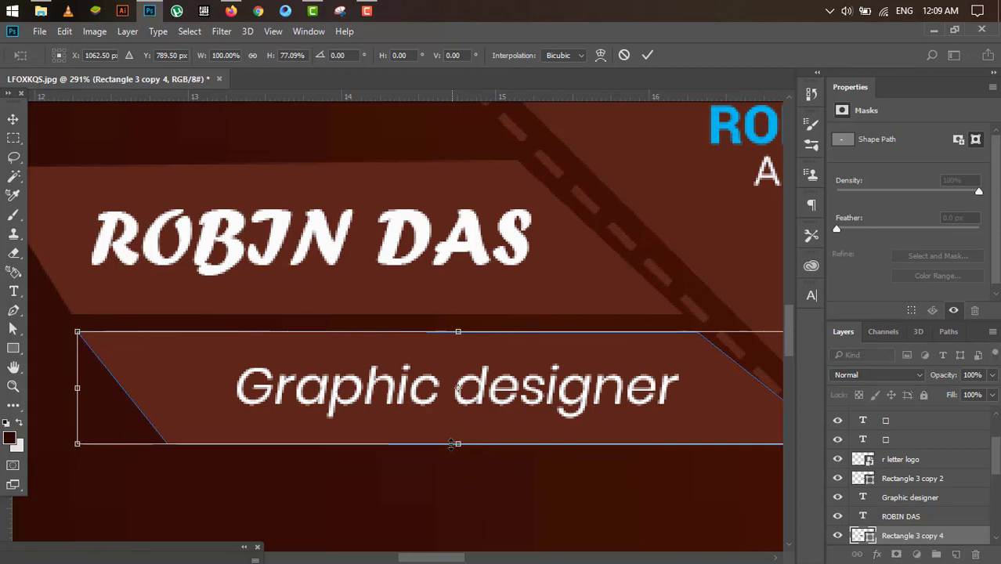
click(646, 56)
Pull the panel's lower-right corner inward, trimming it to 345 × 53 px.
scroll(385, 260, right, 5)
scroll(385, 260, down, 1)
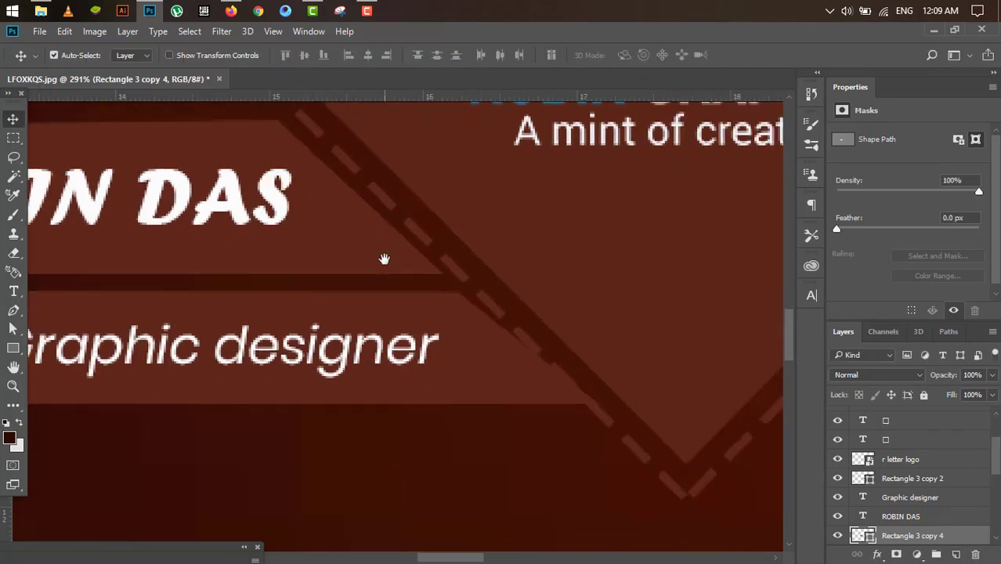
key(a)
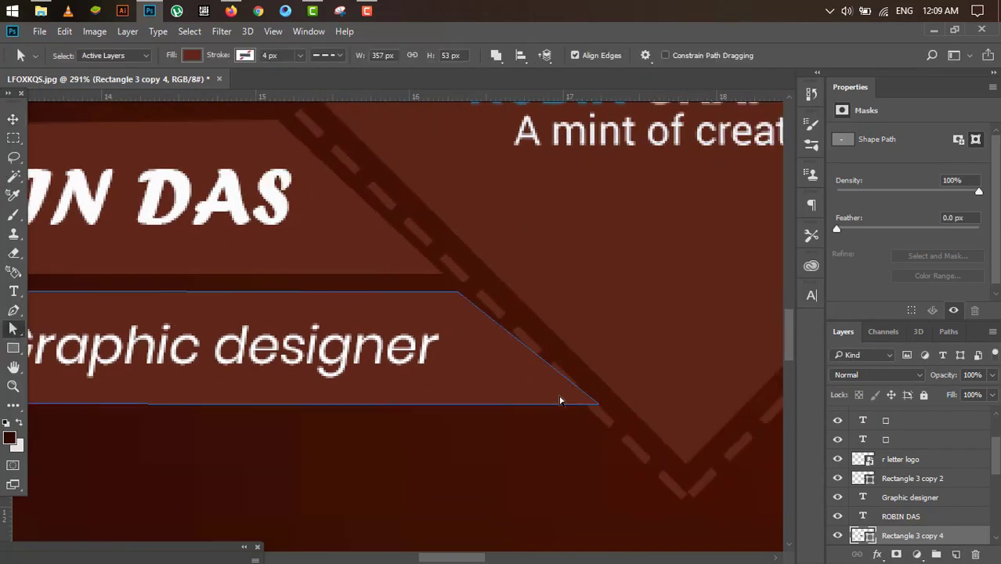
drag(599, 405, 573, 405)
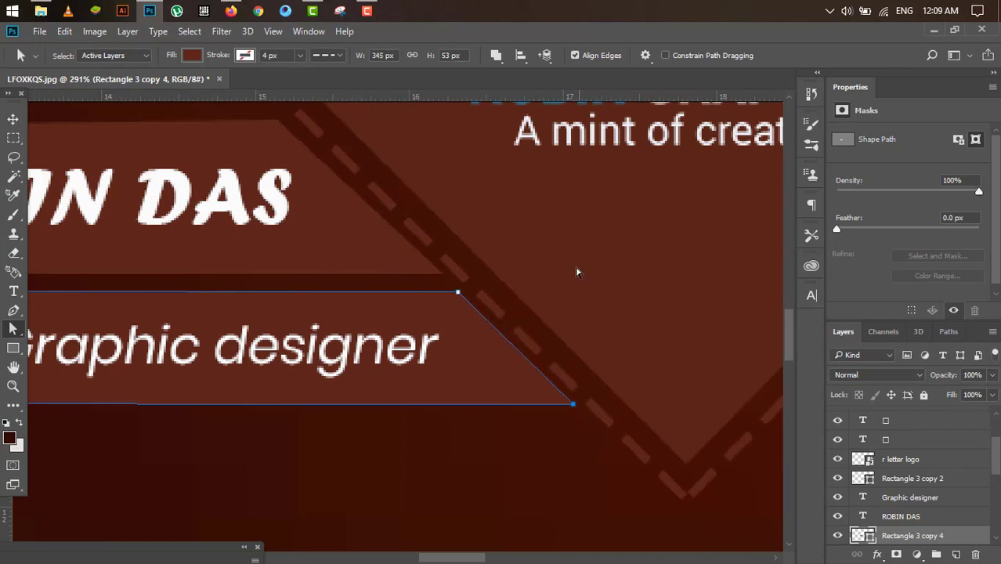
click(450, 271)
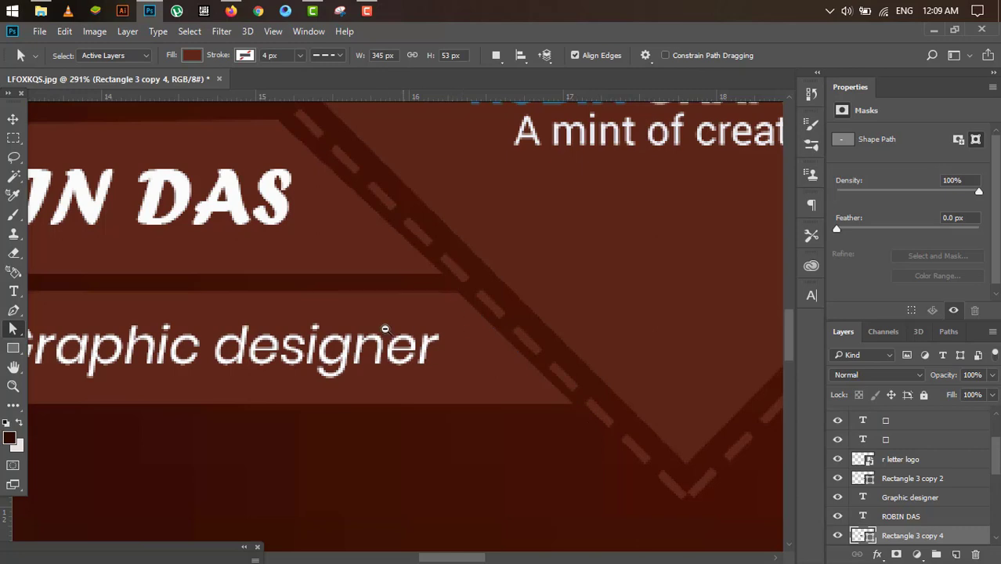
scroll(385, 329, down, 3)
scroll(385, 333, down, 2)
click(13, 118)
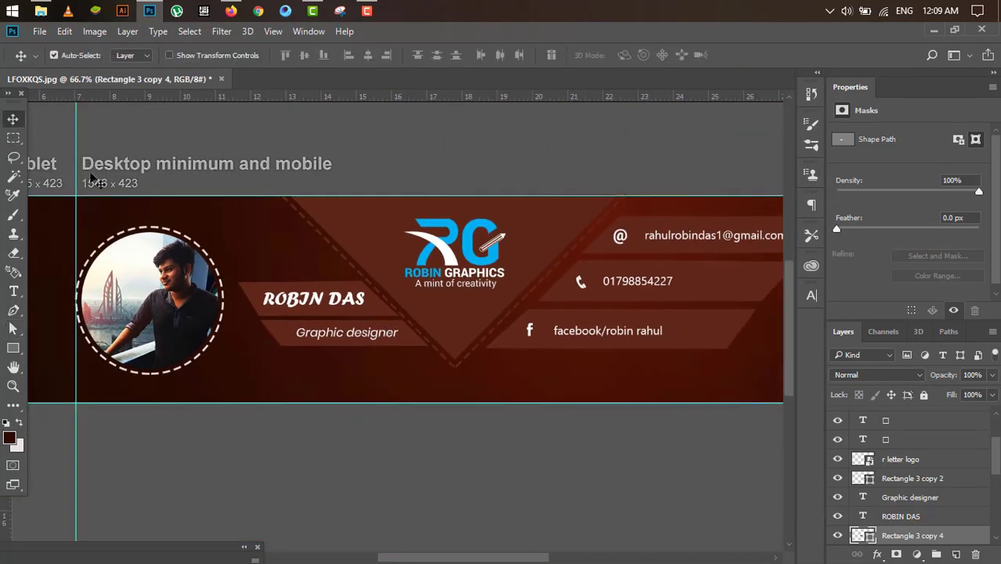
scroll(505, 345, down, 1)
scroll(500, 344, down, 1)
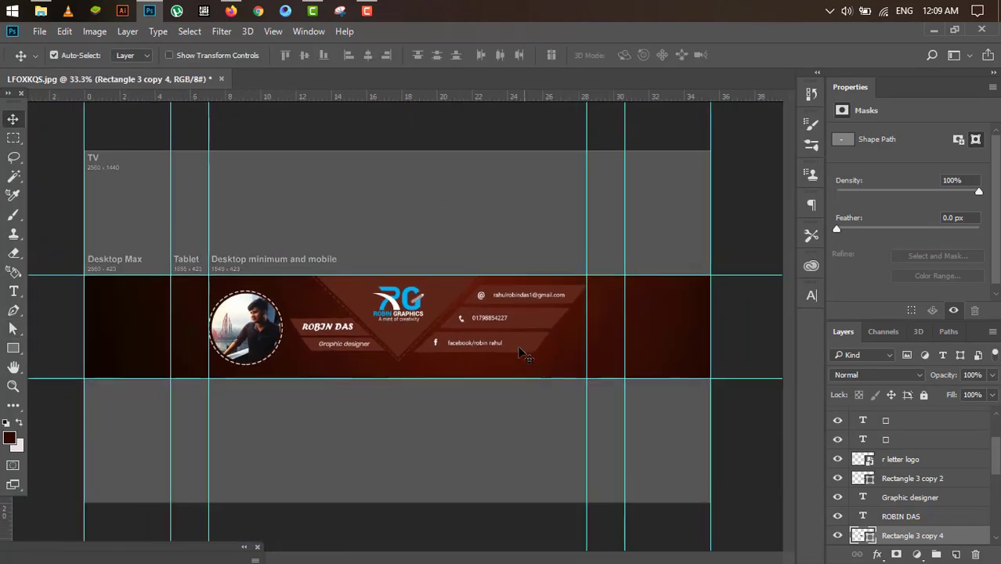
scroll(413, 326, up, 1)
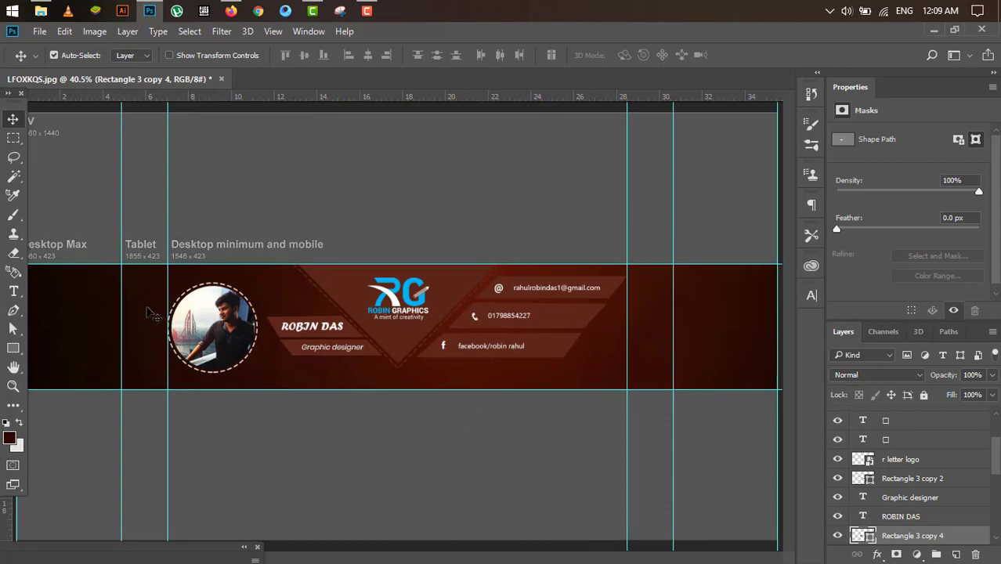
drag(235, 311, 282, 335)
click(282, 335)
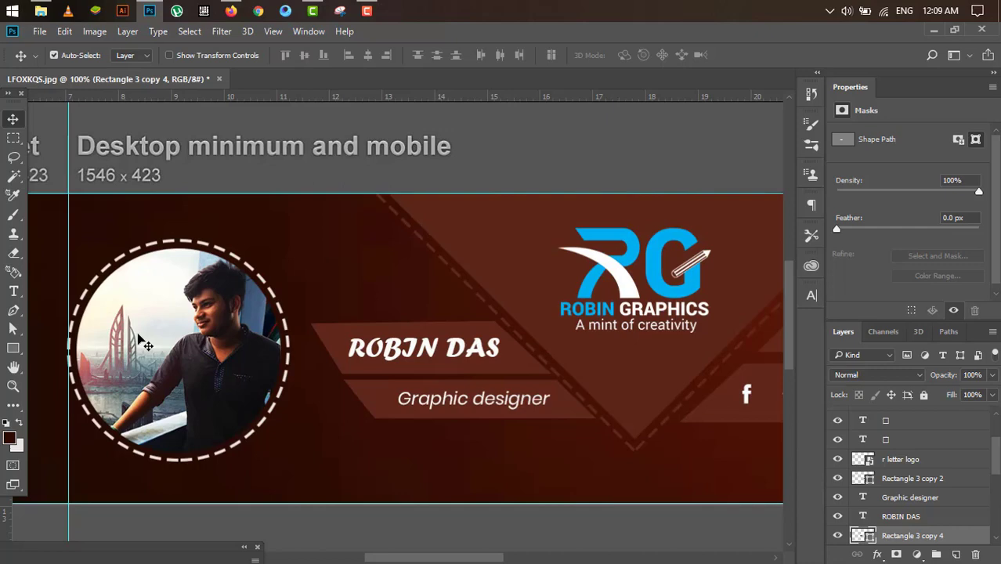
click(93, 304)
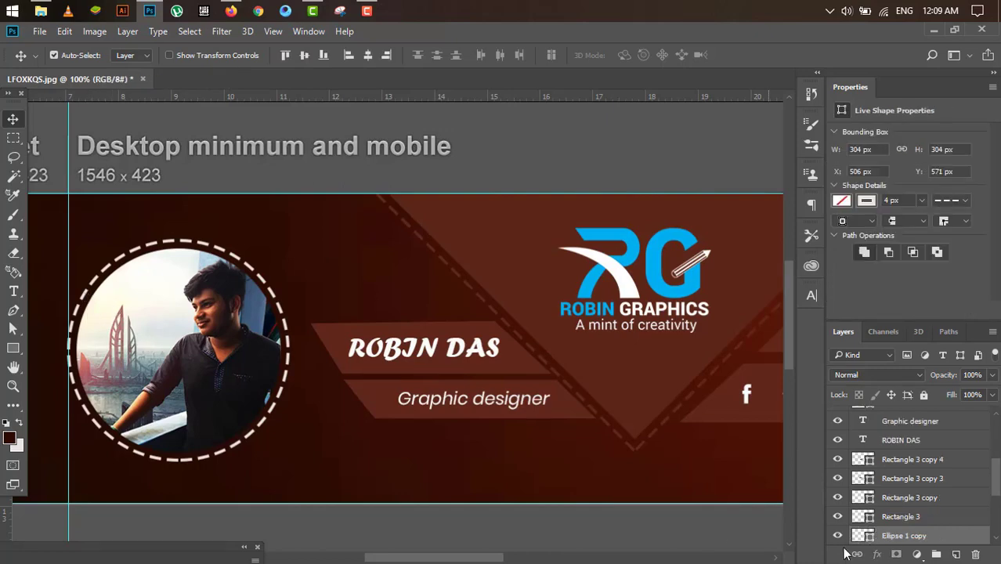
Toggle visibility of the hhh, Ellipse 1, Rectangle 2 and dashed-ring layers to identify them.
scroll(907, 531, down, 1)
scroll(907, 531, down, 1)
scroll(907, 530, down, 2)
scroll(907, 531, down, 1)
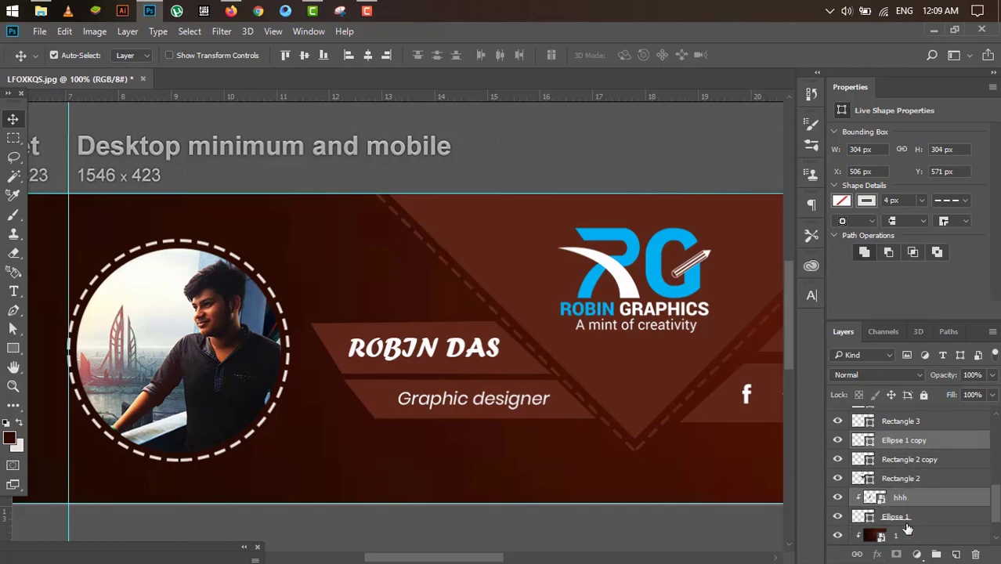
scroll(918, 508, down, 2)
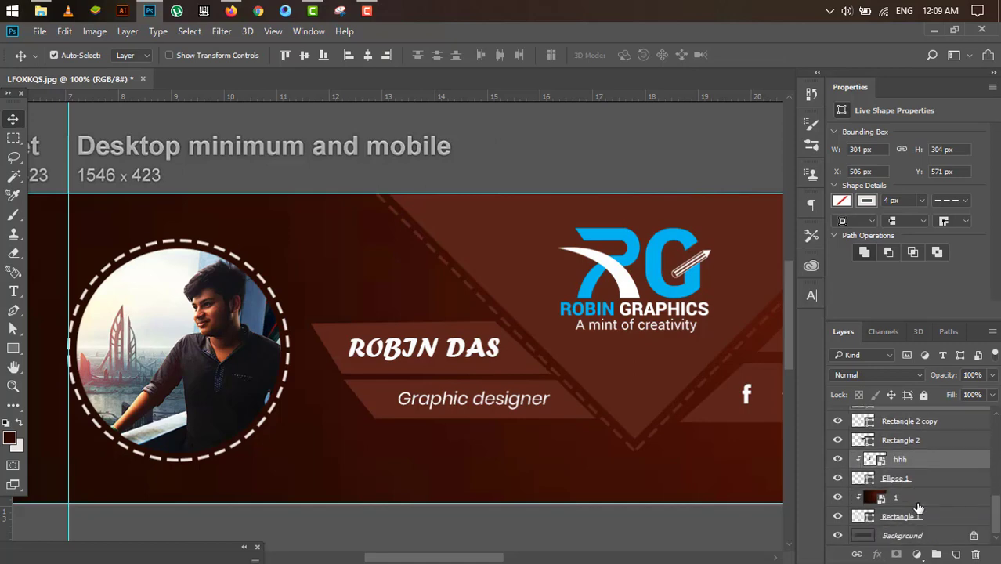
click(837, 460)
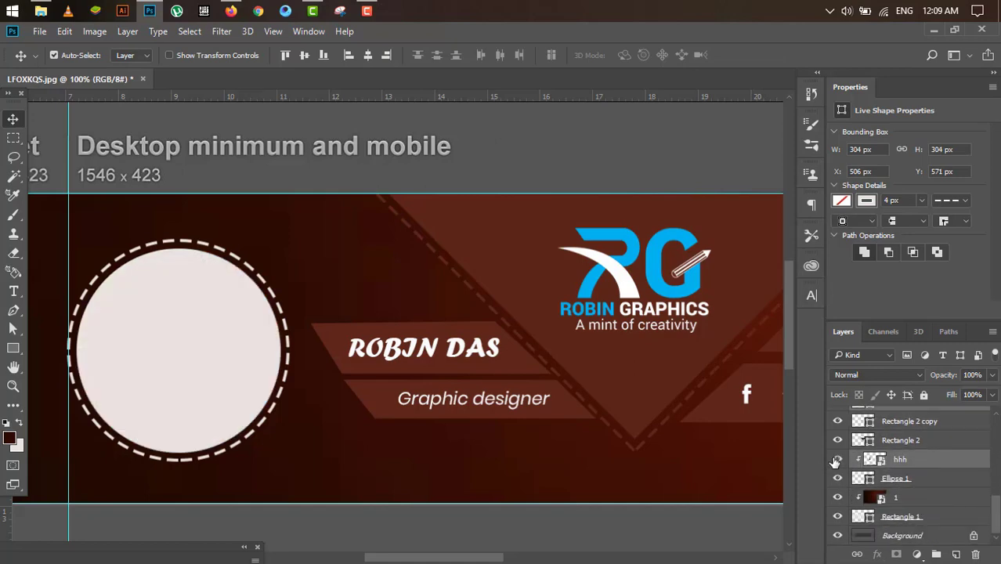
click(837, 460)
shift+click(899, 480)
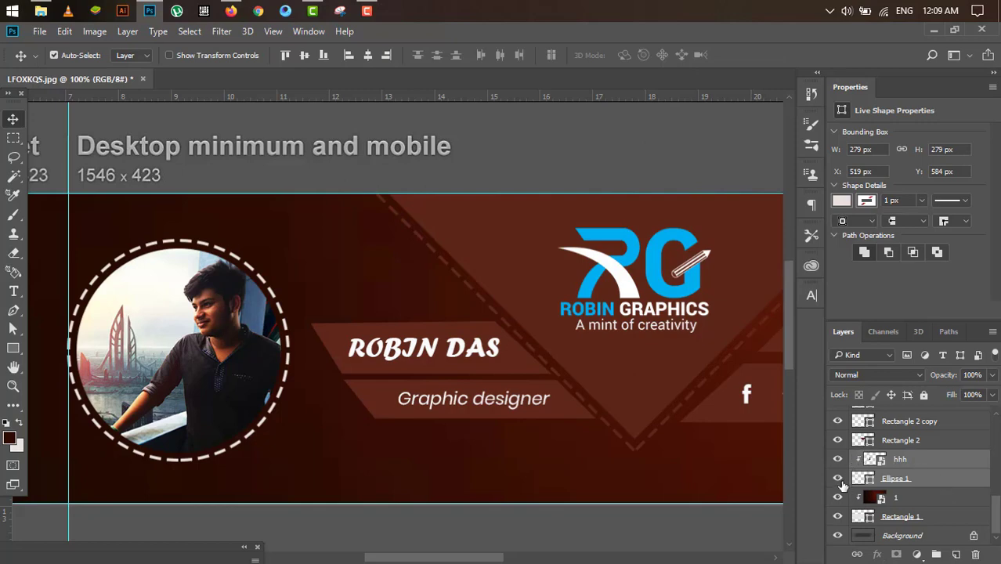
click(837, 478)
click(837, 478)
click(837, 421)
click(837, 422)
click(838, 441)
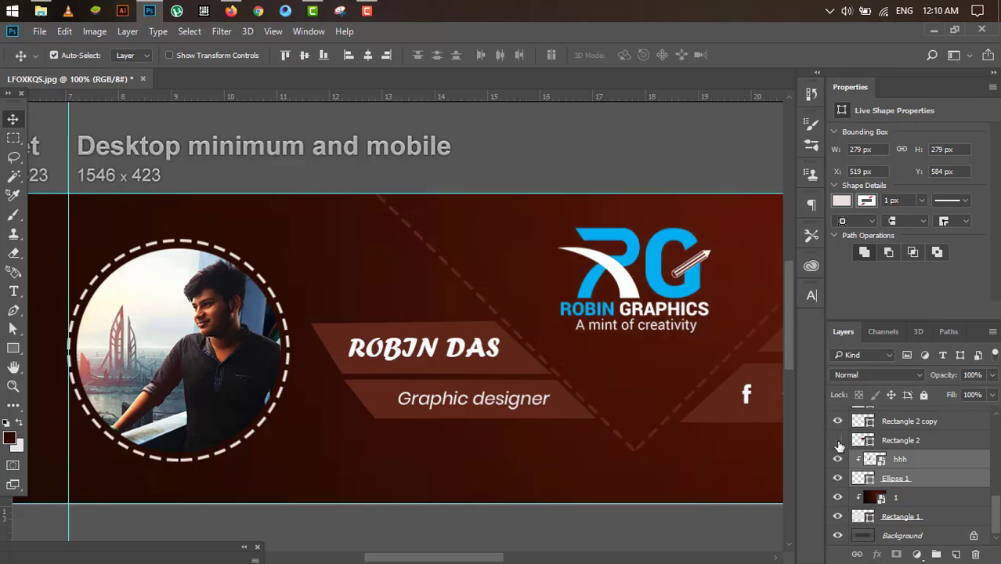
click(837, 440)
scroll(841, 444, up, 1)
click(838, 422)
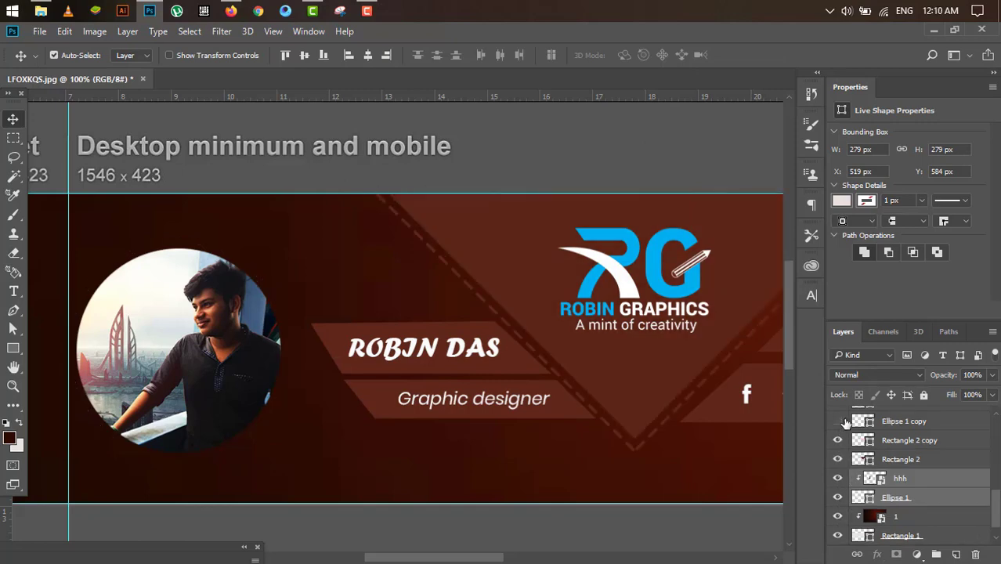
click(837, 421)
Move Ellipse 1 copy just above hhh, then nudge the ring, photo and circle right.
drag(898, 423, 896, 469)
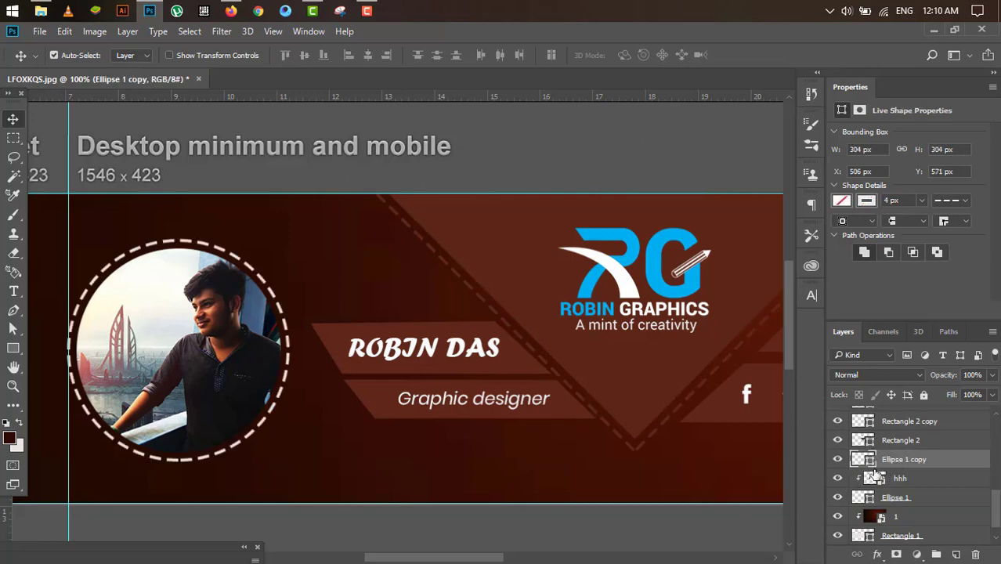
shift+click(905, 499)
key(Right)
key(Right)
key(Right)
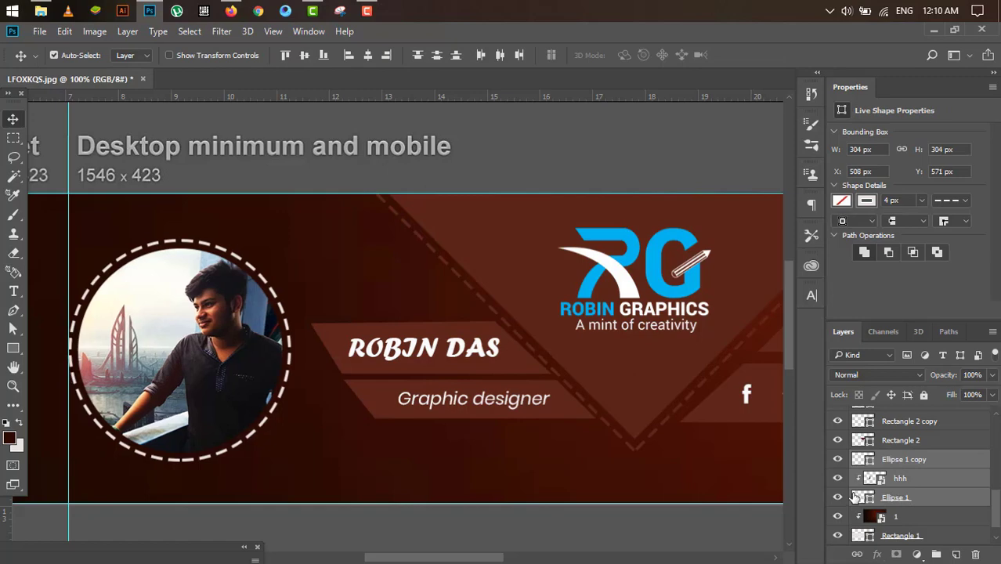
key(Right)
key(Right)
key(Right)
click(255, 121)
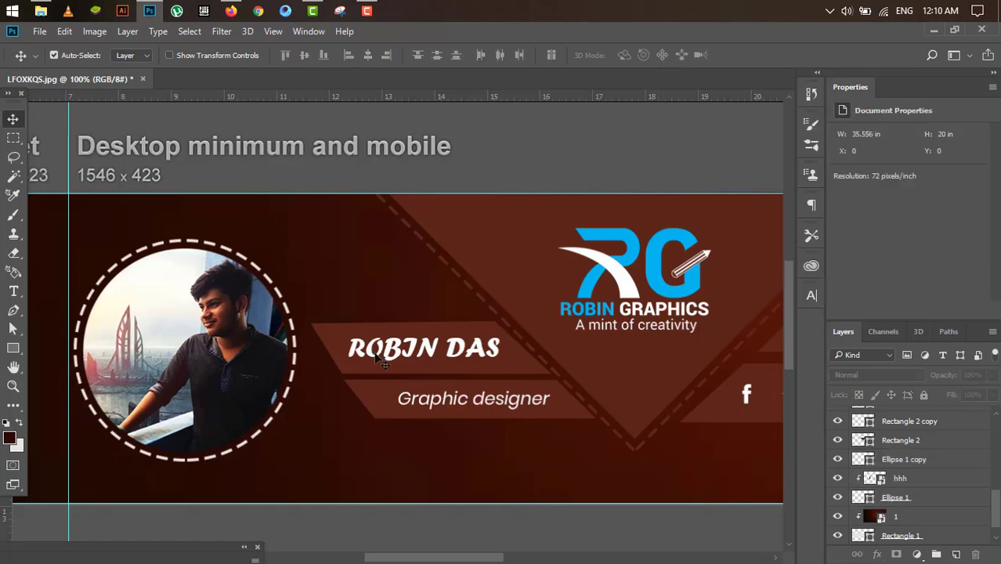
scroll(384, 380, down, 1)
scroll(439, 392, down, 2)
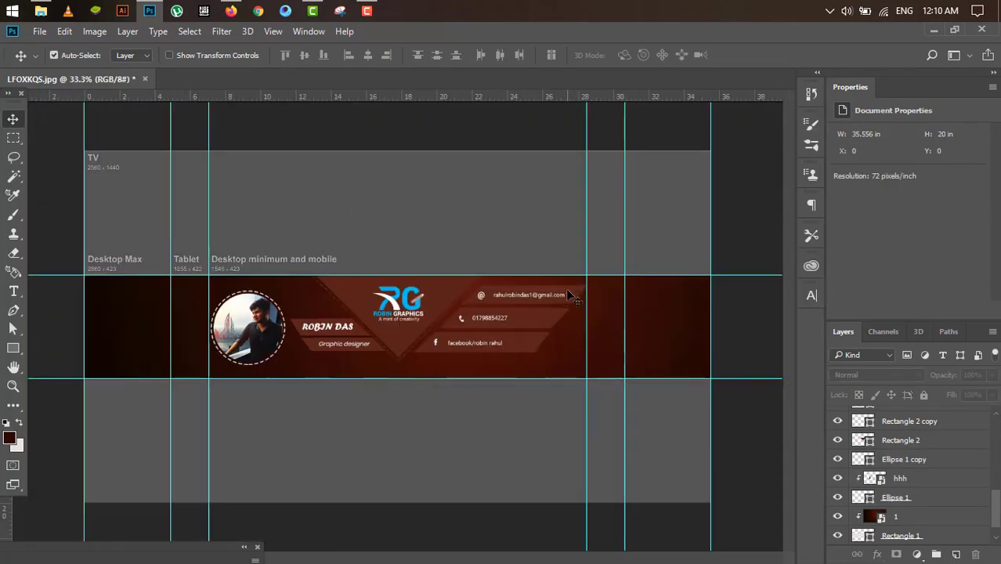
scroll(655, 319, up, 1)
scroll(673, 330, up, 1)
scroll(626, 312, up, 1)
scroll(619, 321, down, 2)
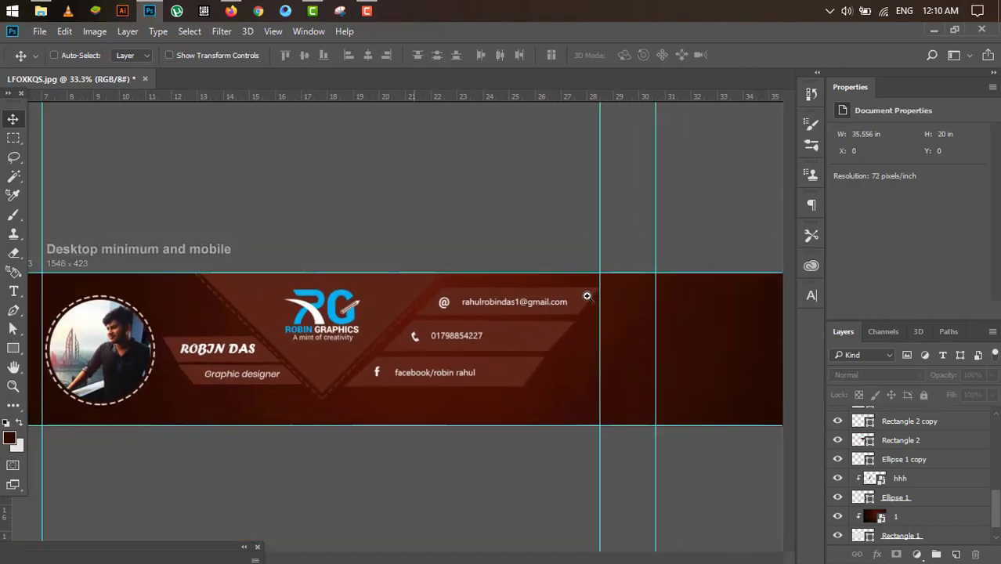
scroll(603, 337, down, 1)
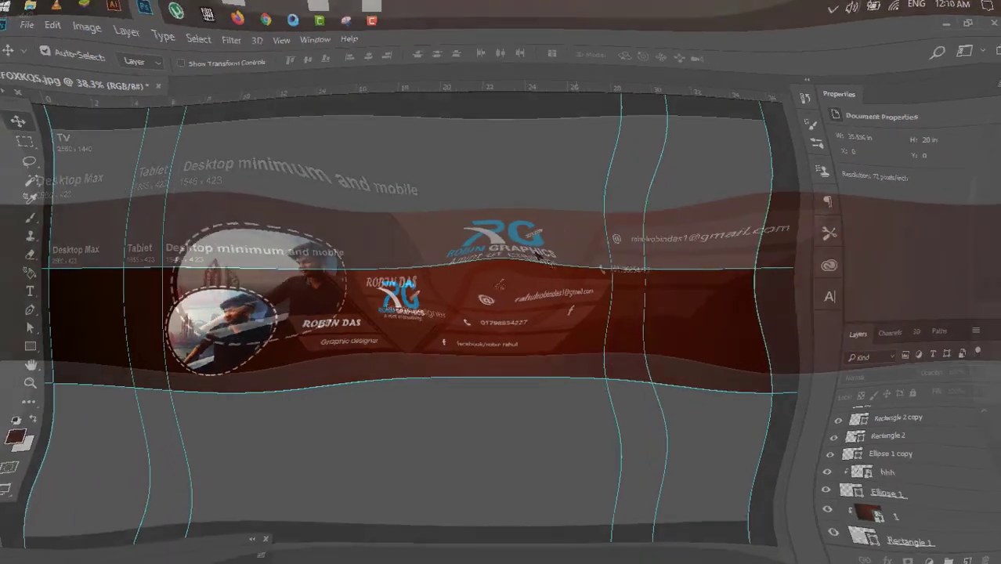